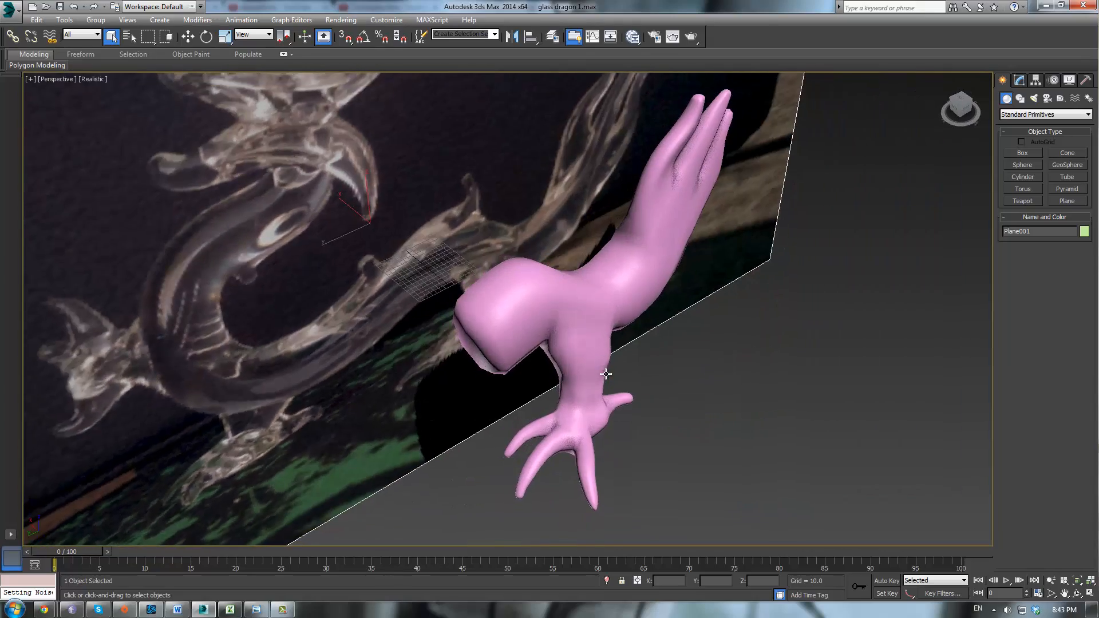
Inspect the pink dragon body's unsmoothed Editable Poly cage against the reference image.
scroll(598, 407, "up", 3)
left_click(597, 412)
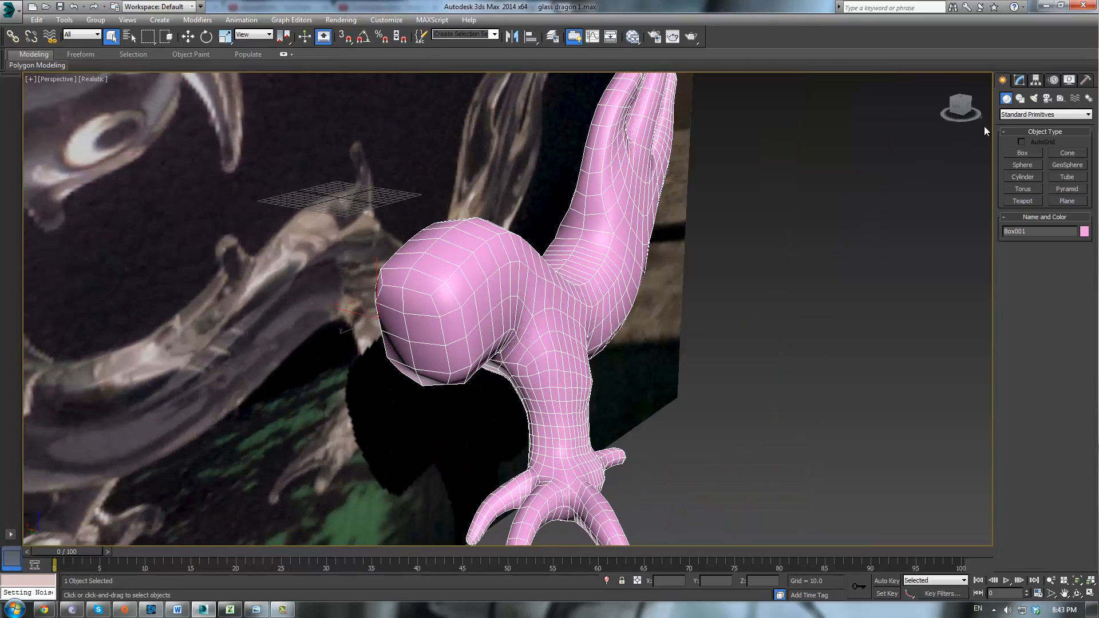
left_click(1019, 80)
left_click(1032, 133)
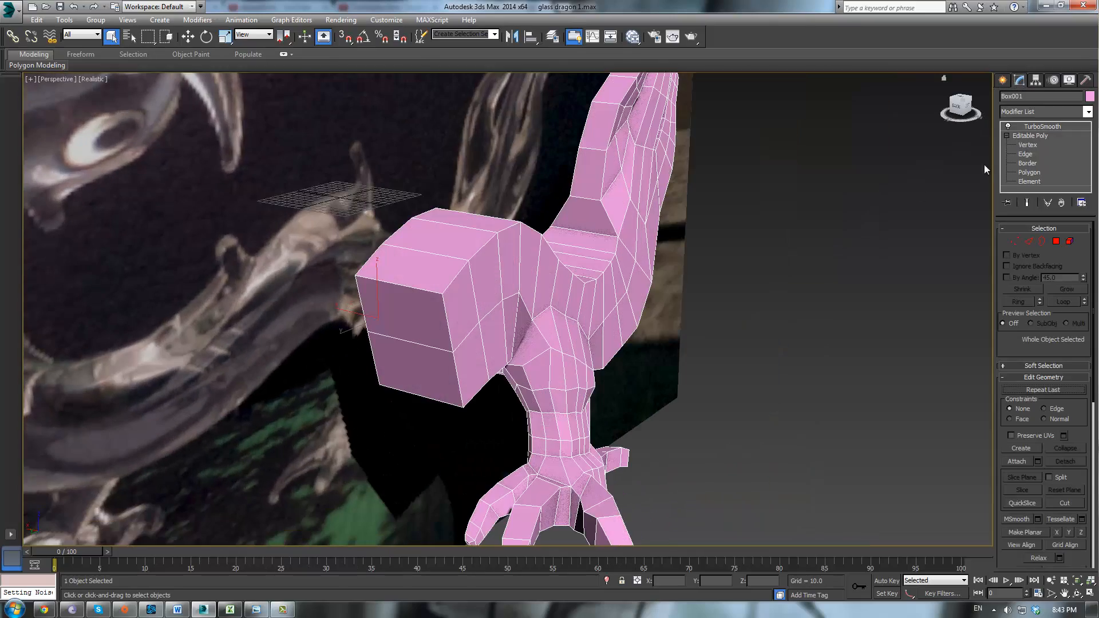
middle_click_drag(622, 343, 543, 318, "alt")
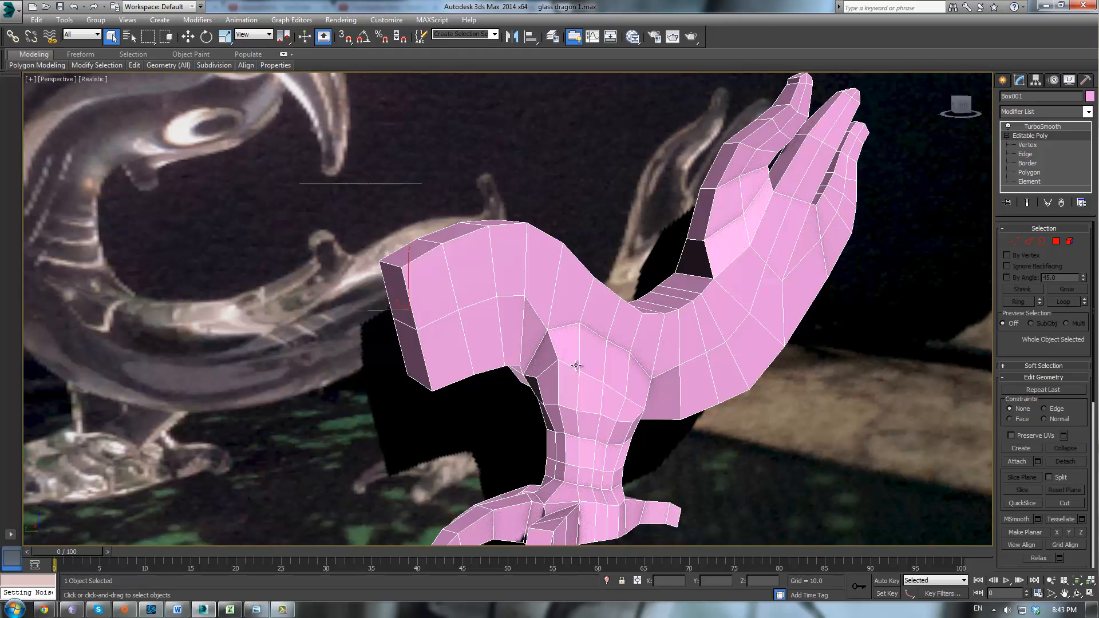
Hide the reference image plane so only the dragon model remains in the scene.
key("alt+w")
left_click(549, 351)
scroll(548, 376, "down", 5)
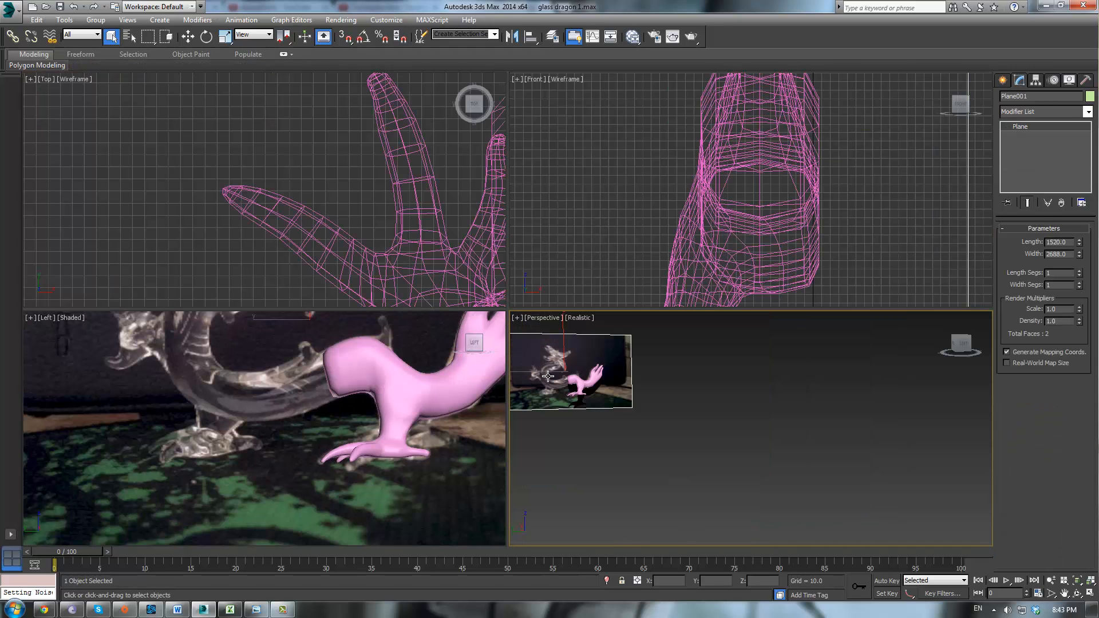
right_click(627, 352)
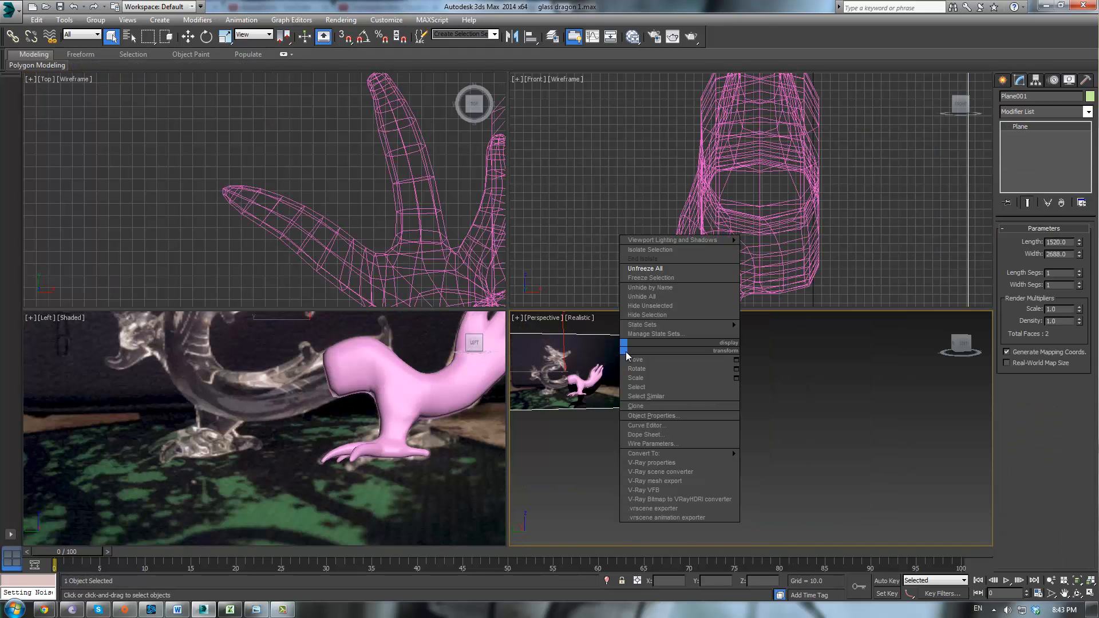
left_click(646, 315)
key("alt+w")
middle_click_drag(486, 325, 630, 369)
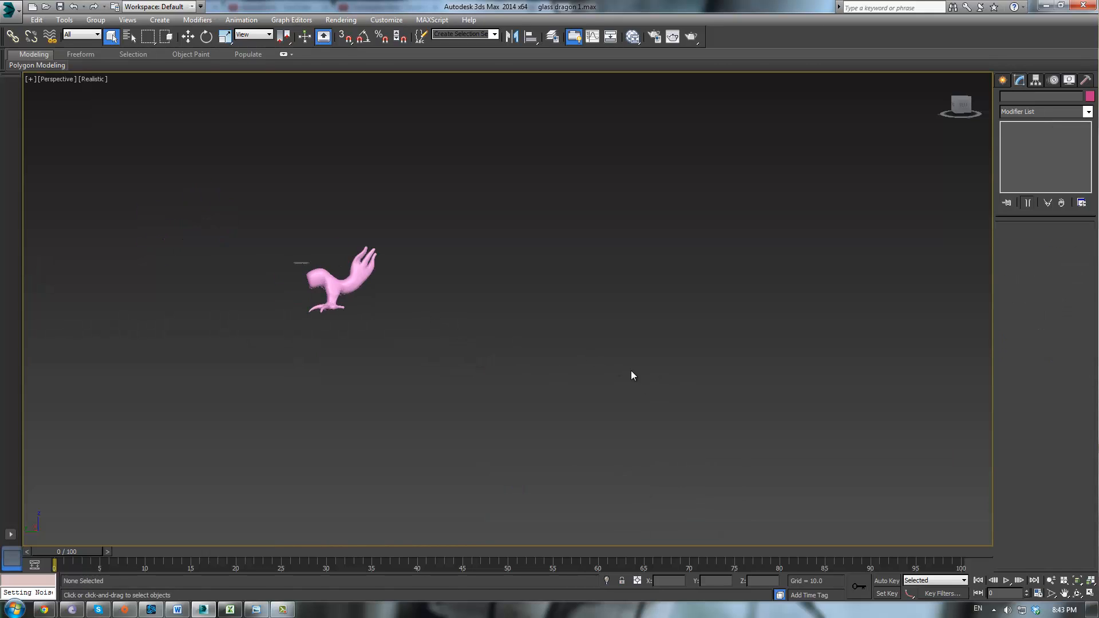
Select the foot and lower-leg polygons of the body in its Editable Poly's Polygon level.
scroll(478, 293, "up", 3)
key("z")
middle_click_drag(457, 306, 610, 326, "alt")
left_click(610, 326)
left_click(1041, 135)
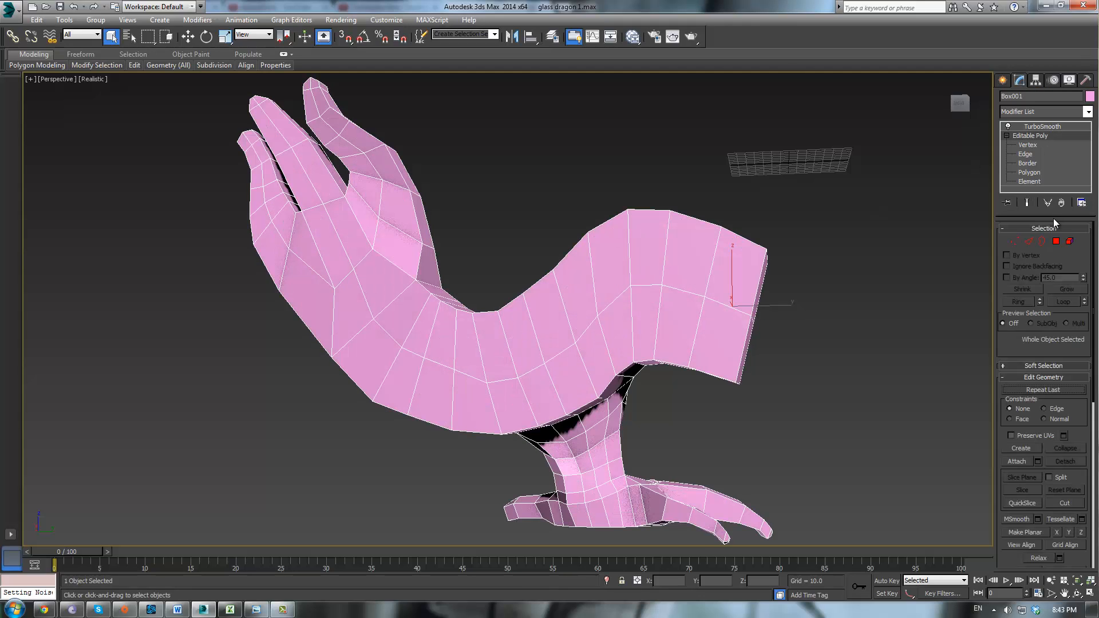
left_click(1056, 241)
middle_click_drag(859, 338, 525, 429, "alt")
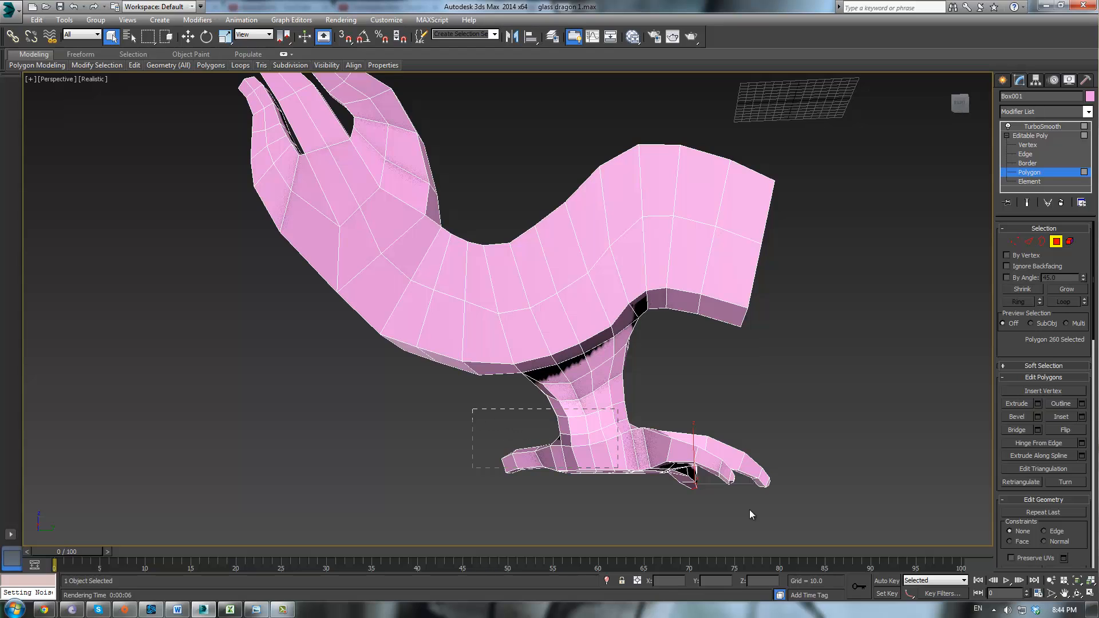
left_click_drag(750, 514, 798, 509)
middle_click_drag(798, 509, 454, 383, "alt")
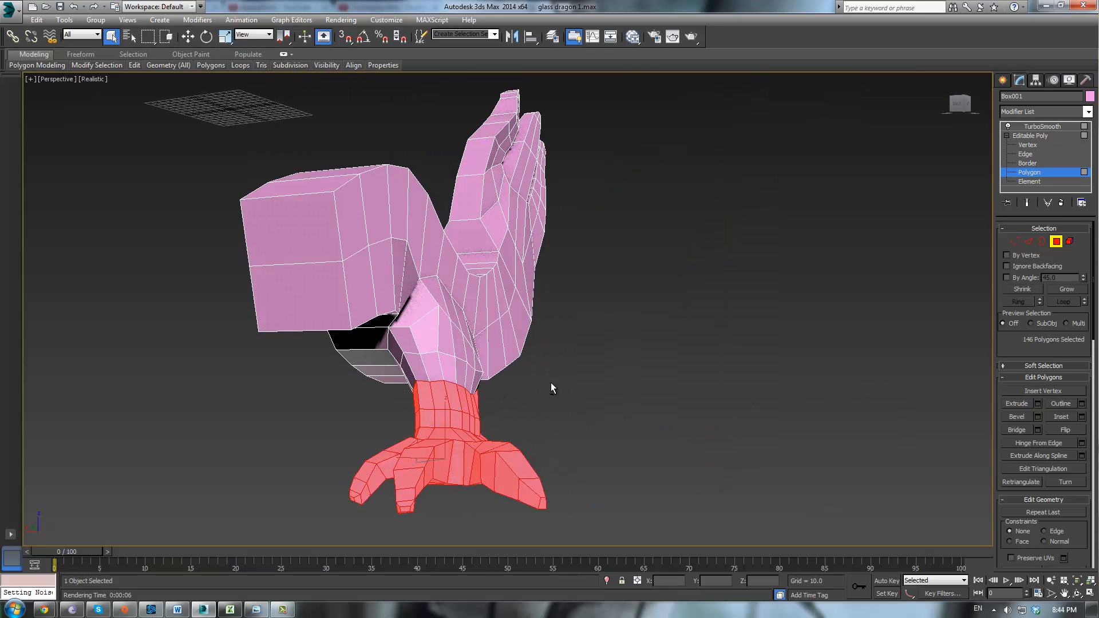
middle_click_drag(551, 387, 803, 341, "alt")
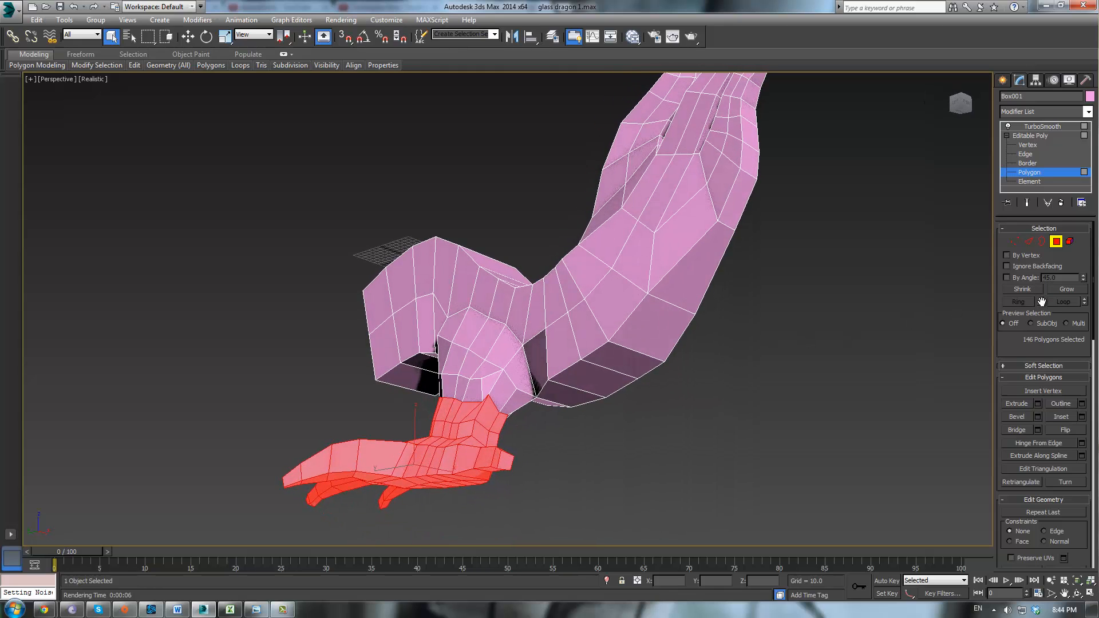
Grow the polygon selection three times to take in the whole upper leg.
left_click(1060, 293)
left_click(1060, 293)
left_click(1060, 293)
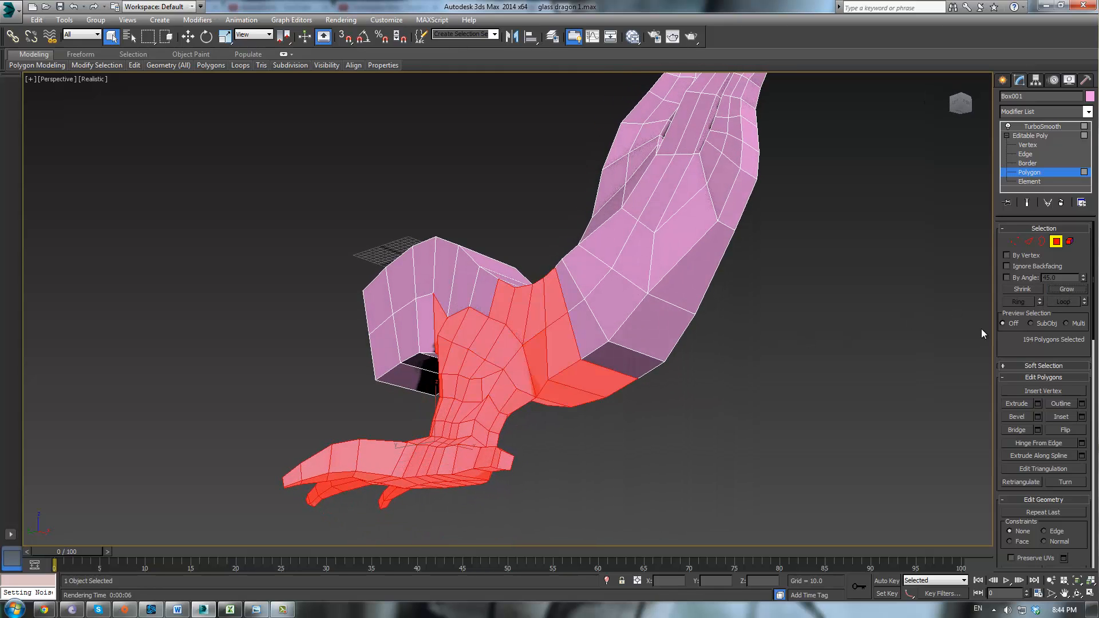
Remove the surplus body polygons around the leg root from the selection, keeping only the leg and foot.
middle_click_drag(981, 329, 690, 171, "alt")
left_click_drag(524, 417, 525, 418, "alt")
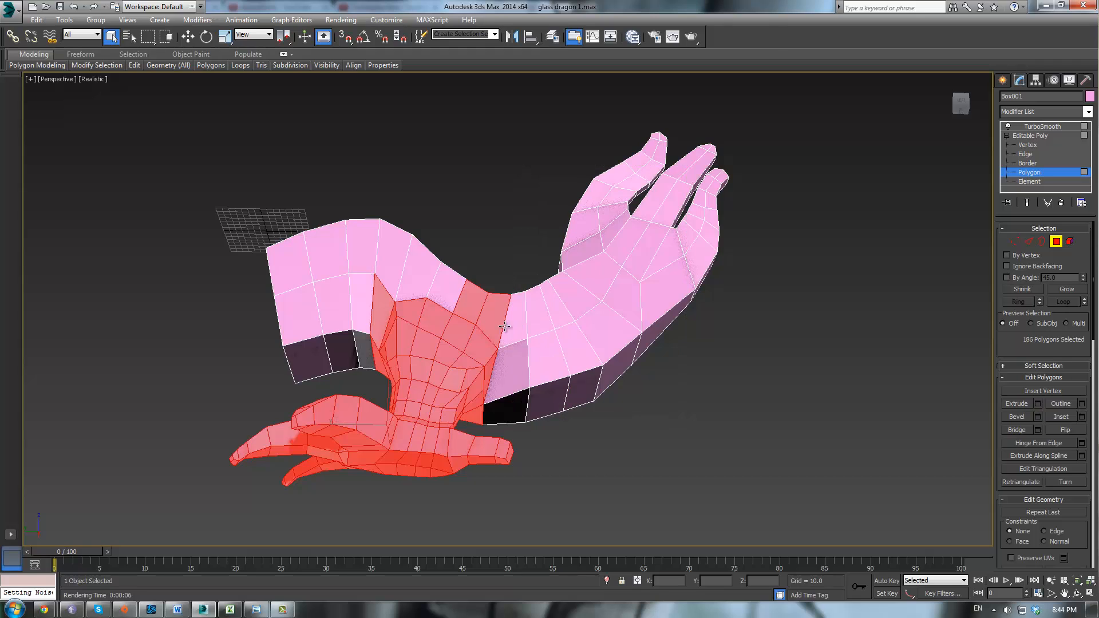
middle_click_drag(403, 289, 534, 261, "alt")
left_click(509, 232, "alt")
left_click(494, 241, "alt")
left_click(459, 267, "alt")
left_click(445, 296, "alt")
left_click(434, 317, "alt")
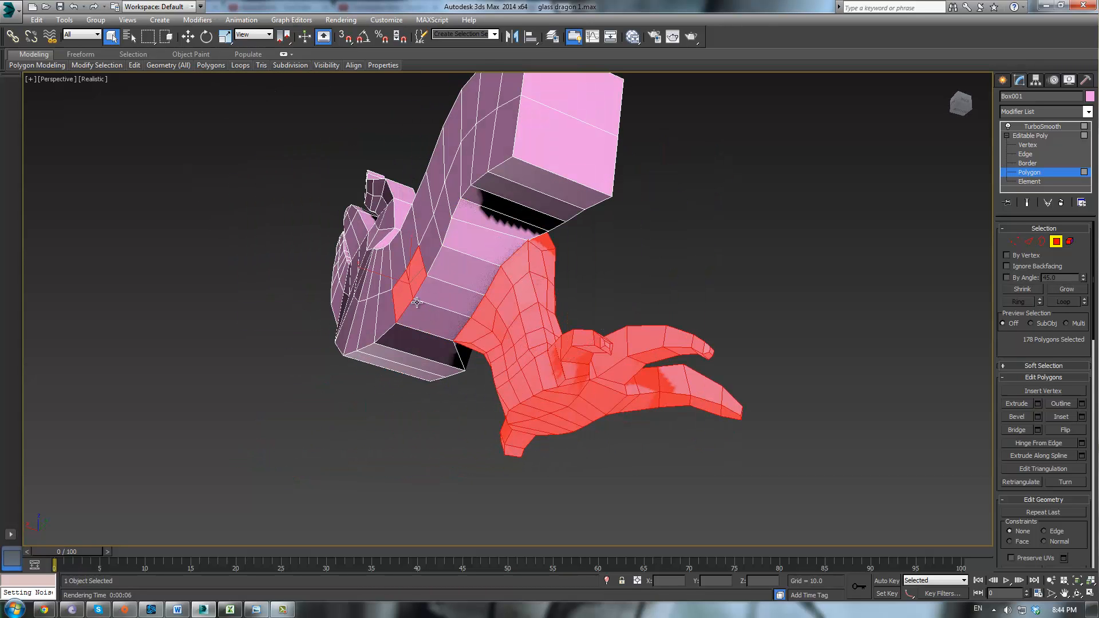
left_click(400, 297, "alt")
left_click(417, 272, "alt")
middle_click_drag(416, 272, 581, 239, "alt")
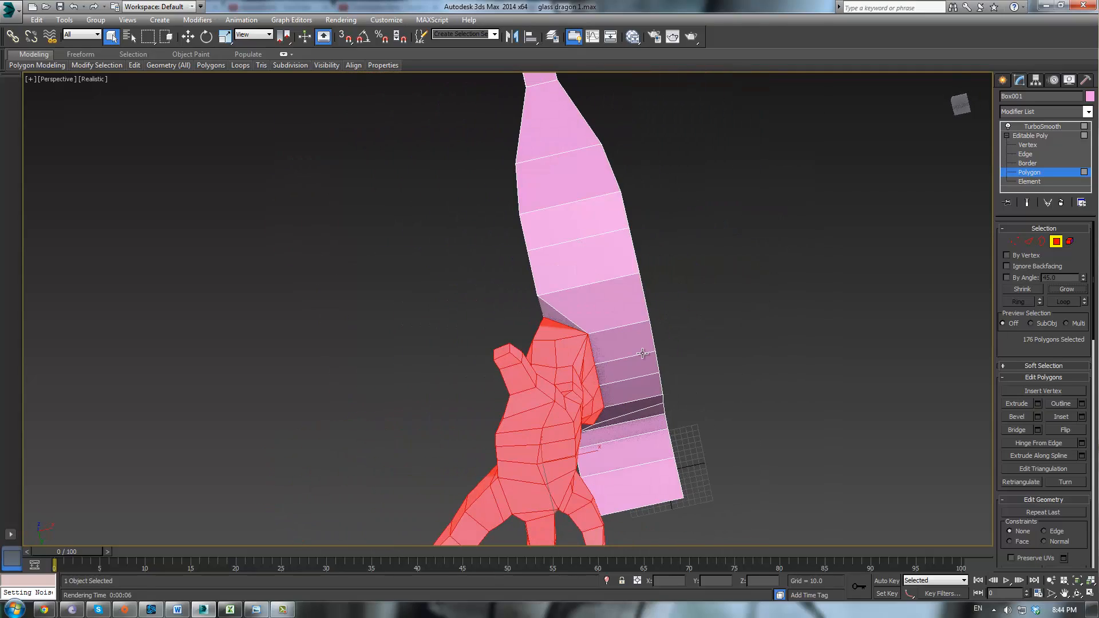
Clone the selected leg polygons to a separate object beside the body and leave Polygon level.
key("w")
middle_click_drag(572, 452, 523, 407)
left_click_drag(533, 406, 747, 365, "shift")
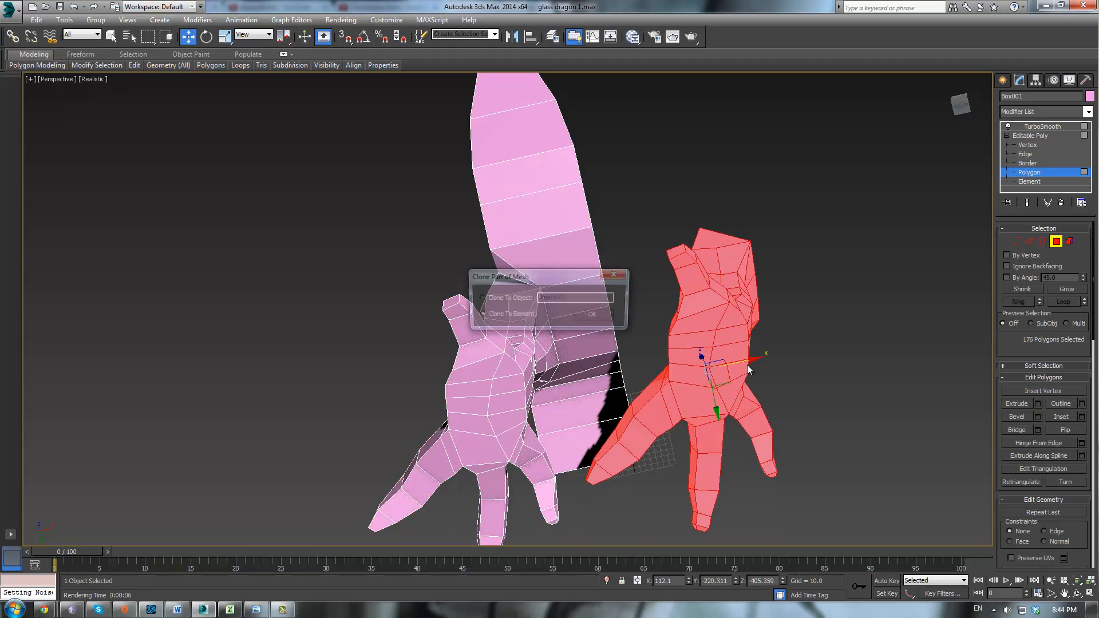
left_click(594, 315)
left_click(1030, 138)
Mirror the cloned leg across the X axis with No Clone and move it along X, clear of the body.
left_click(722, 264)
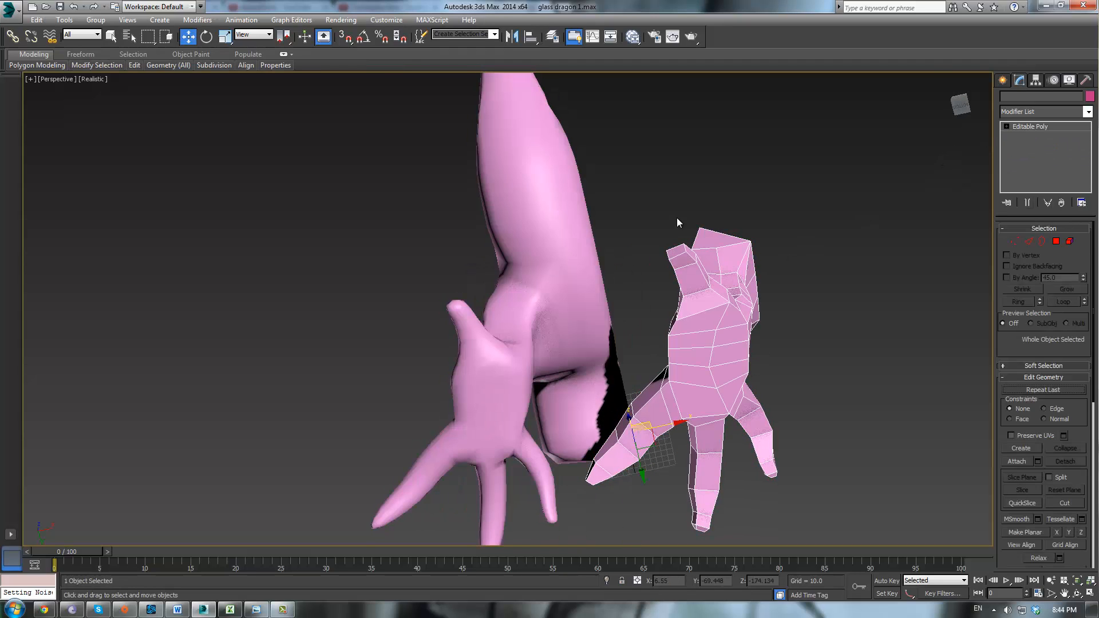
left_click(511, 38)
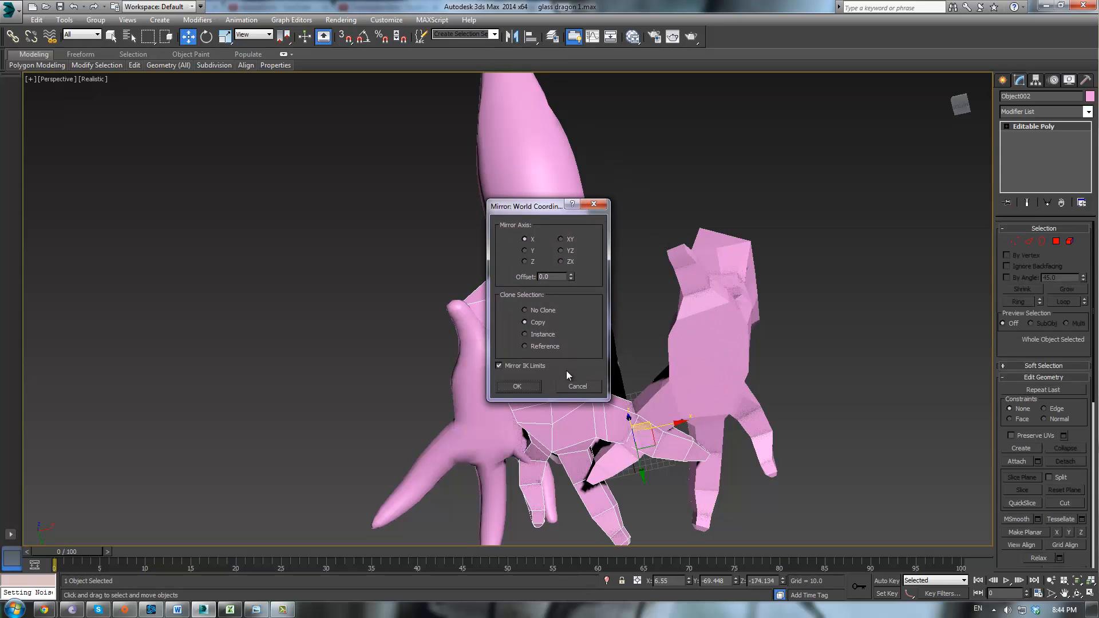
left_click(525, 310)
left_click(518, 384)
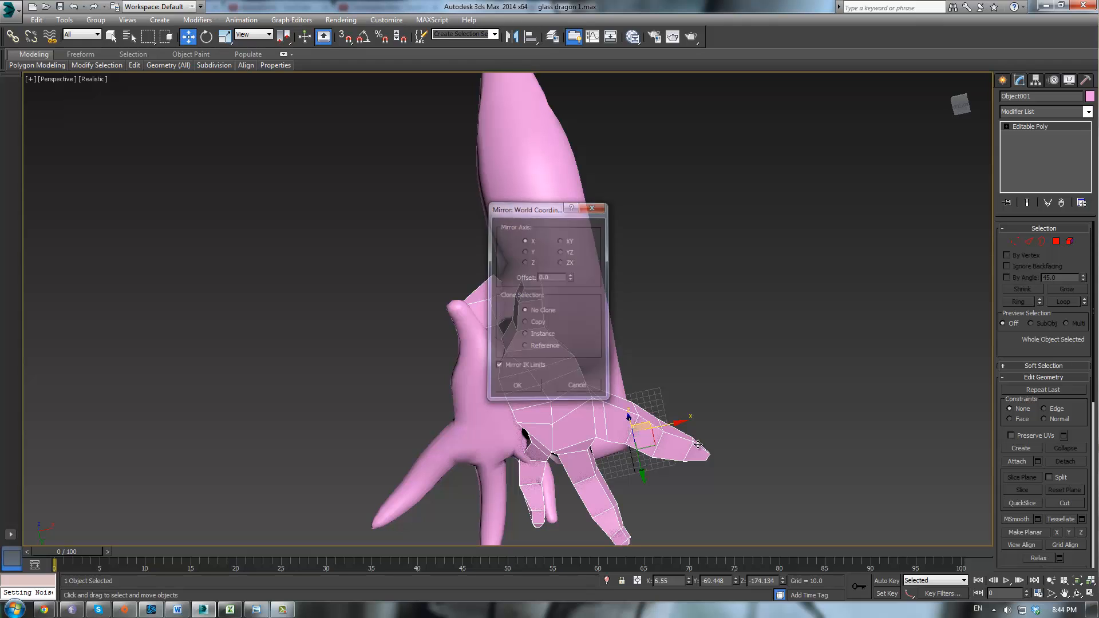
left_click_drag(670, 426, 828, 399)
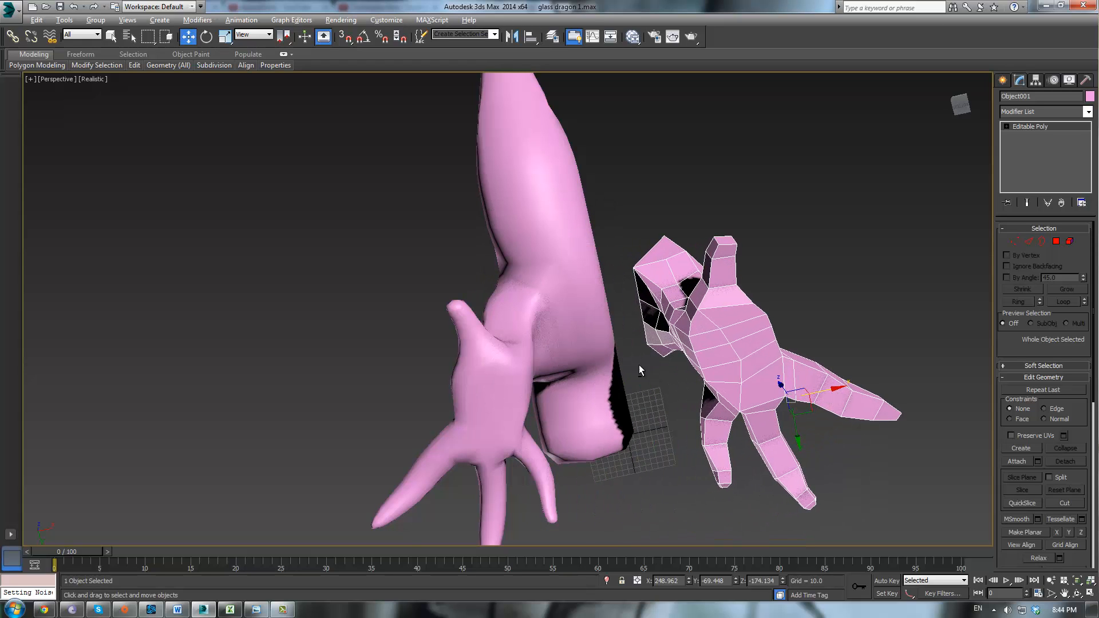
Attach the mirrored leg to the main body's Editable Poly.
middle_click_drag(639, 365, 517, 465, "alt")
left_click(509, 338)
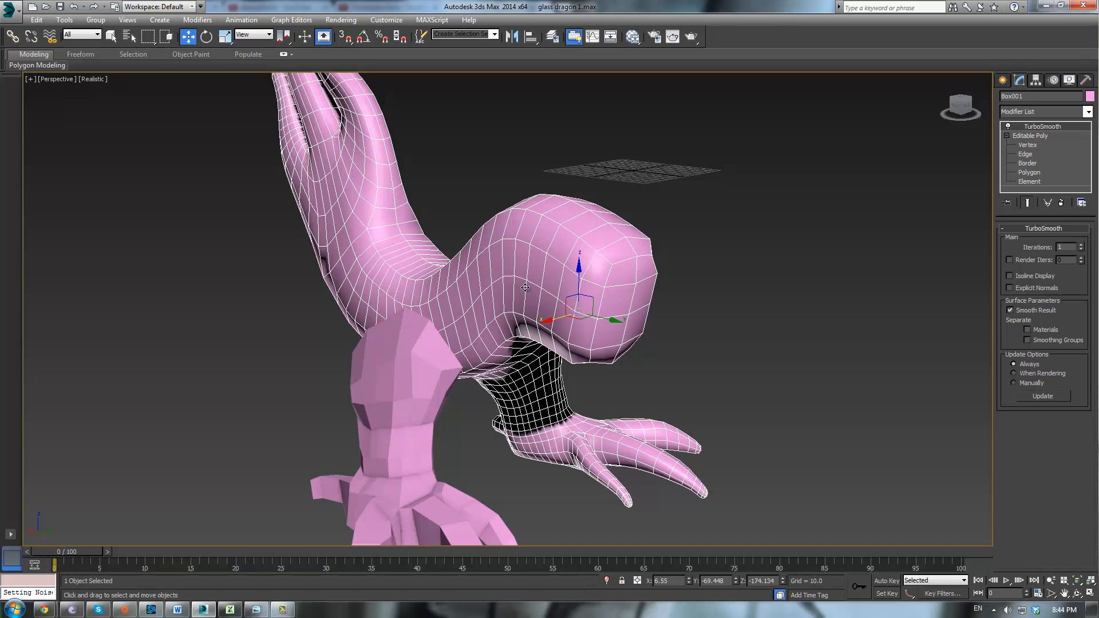
middle_click_drag(588, 341, 614, 314, "alt")
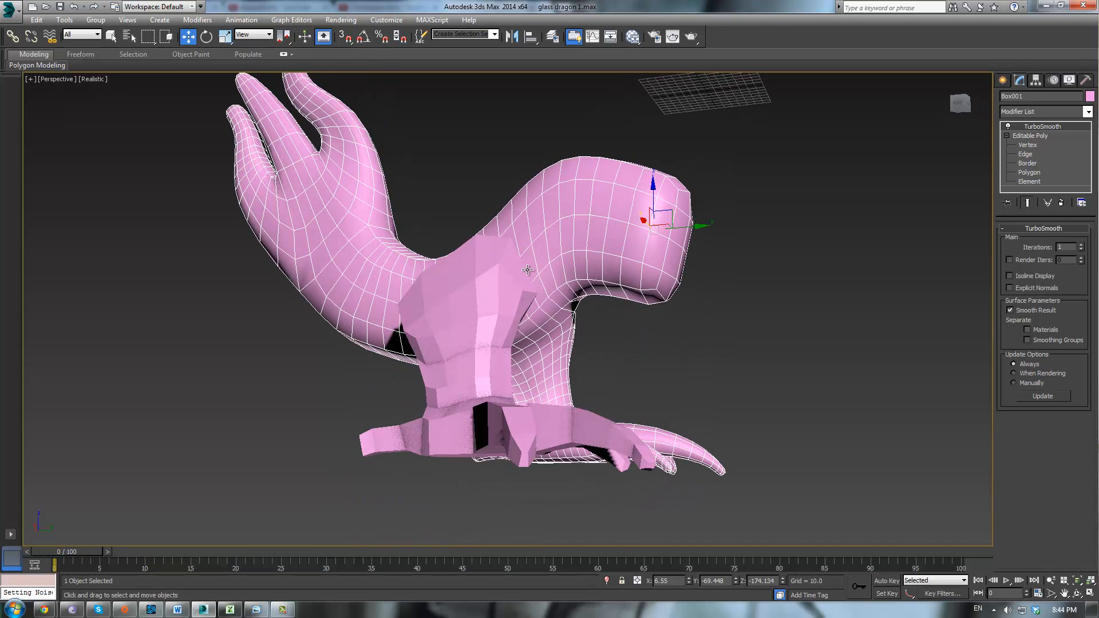
middle_click_drag(629, 225, 604, 251, "alt")
left_click(1040, 135)
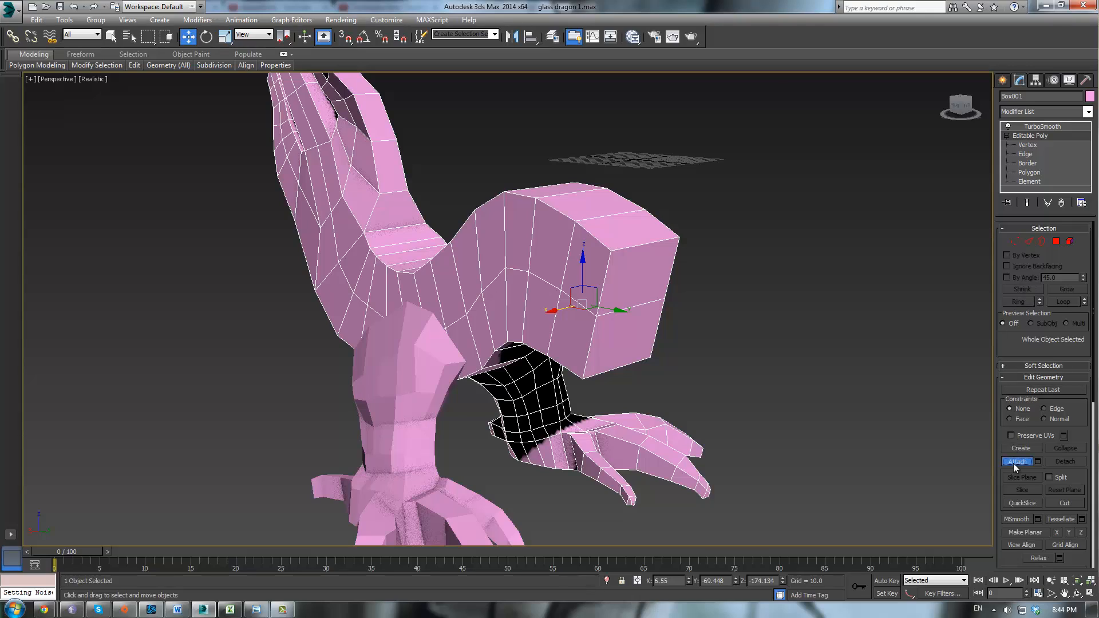
left_click(1017, 461)
middle_click_drag(492, 329, 498, 265, "alt")
Move four vertices along the body's lower edge on the mirrored leg's side inward by about 49.5 units in X.
left_click(1031, 147)
scroll(498, 266, "up", 1)
scroll(450, 273, "up", 2)
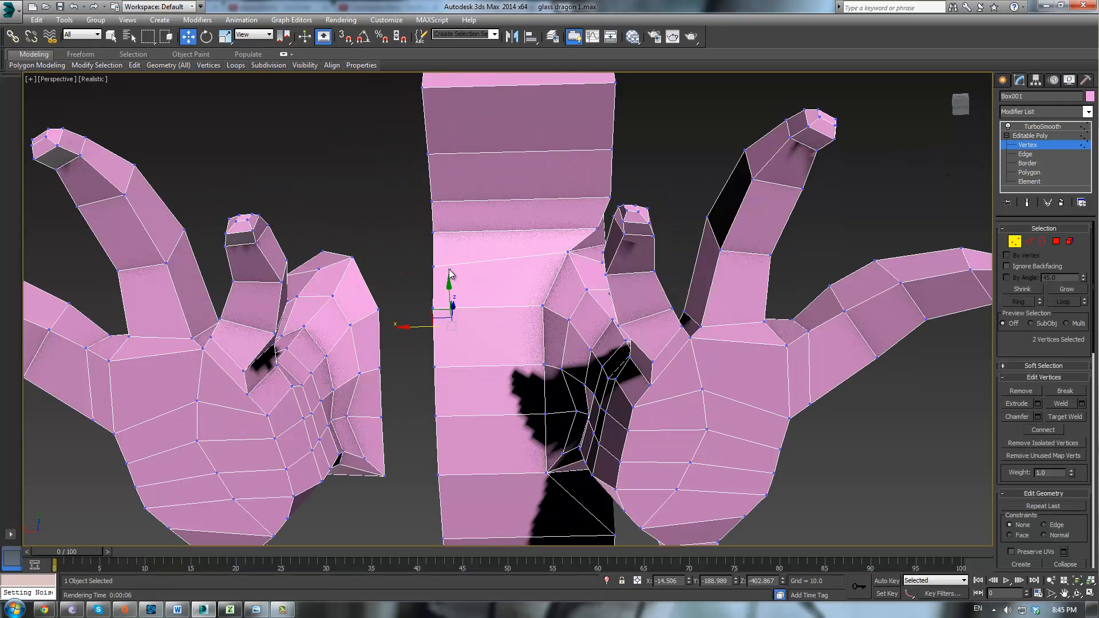
left_click(431, 308)
left_click(434, 367, "ctrl")
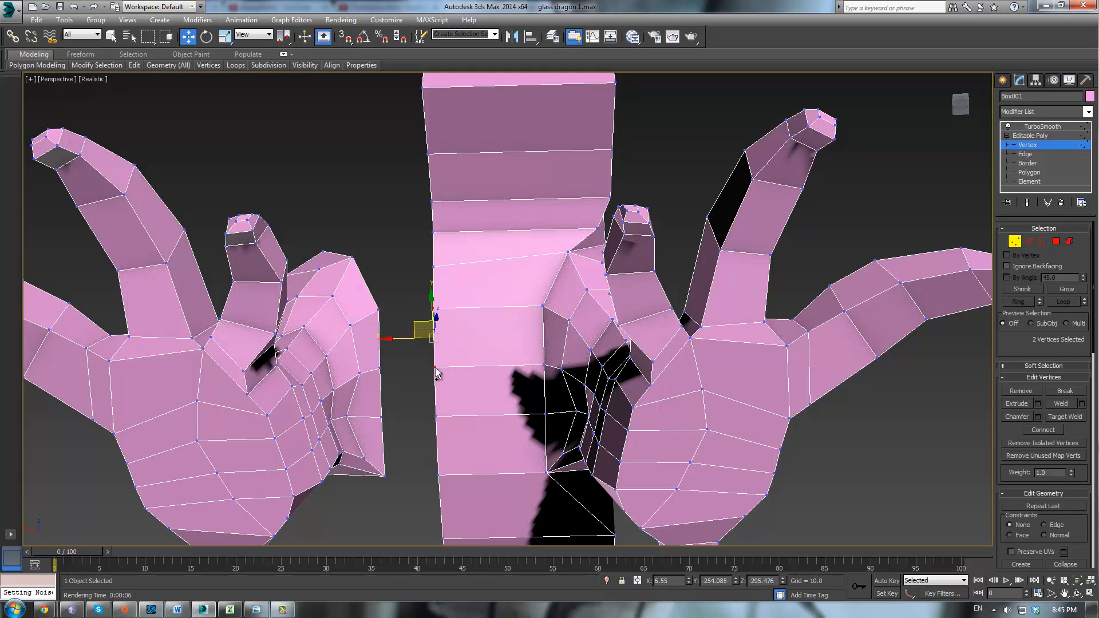
left_click(435, 417, "ctrl")
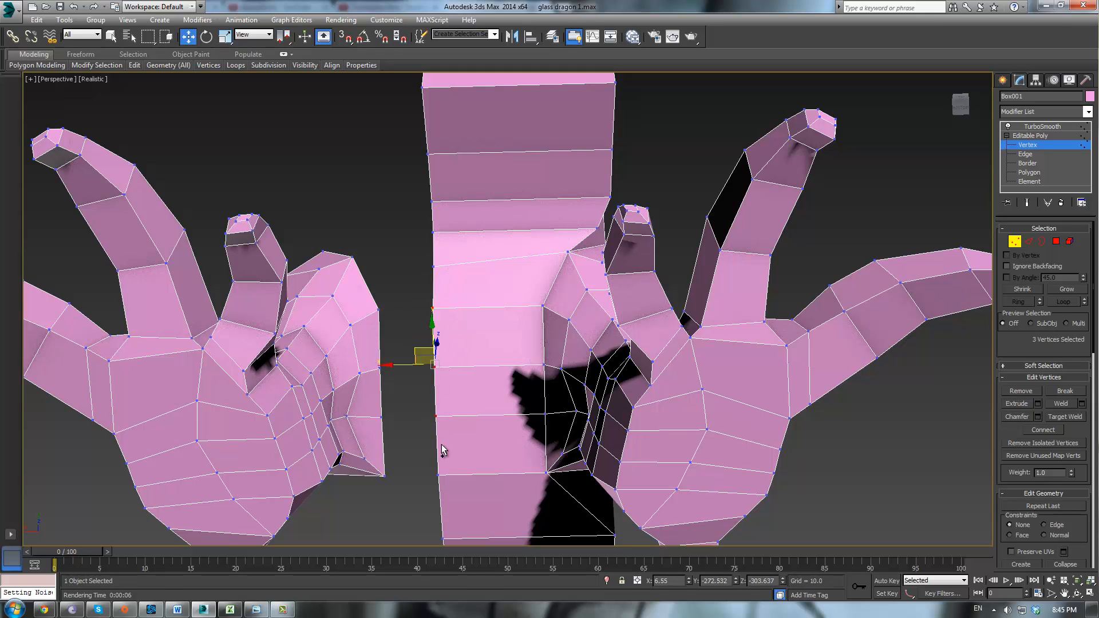
left_click(437, 475, "ctrl")
left_click_drag(413, 394, 471, 386)
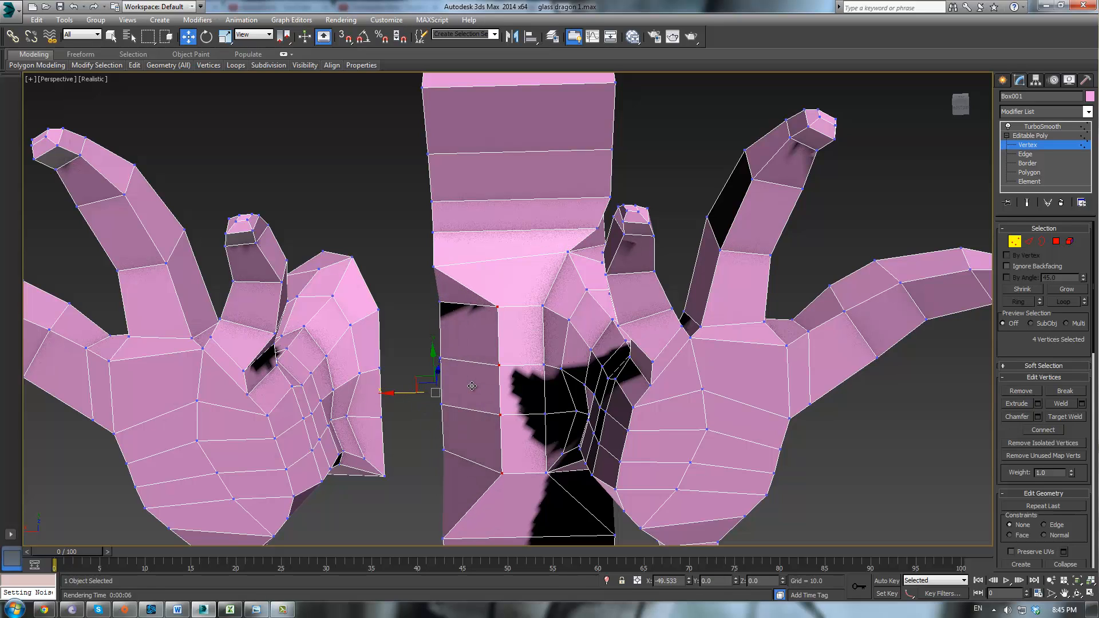
Move the neighbouring lower-edge vertex to about Y -204.8 and inward by about 23 units in X.
left_click(433, 267)
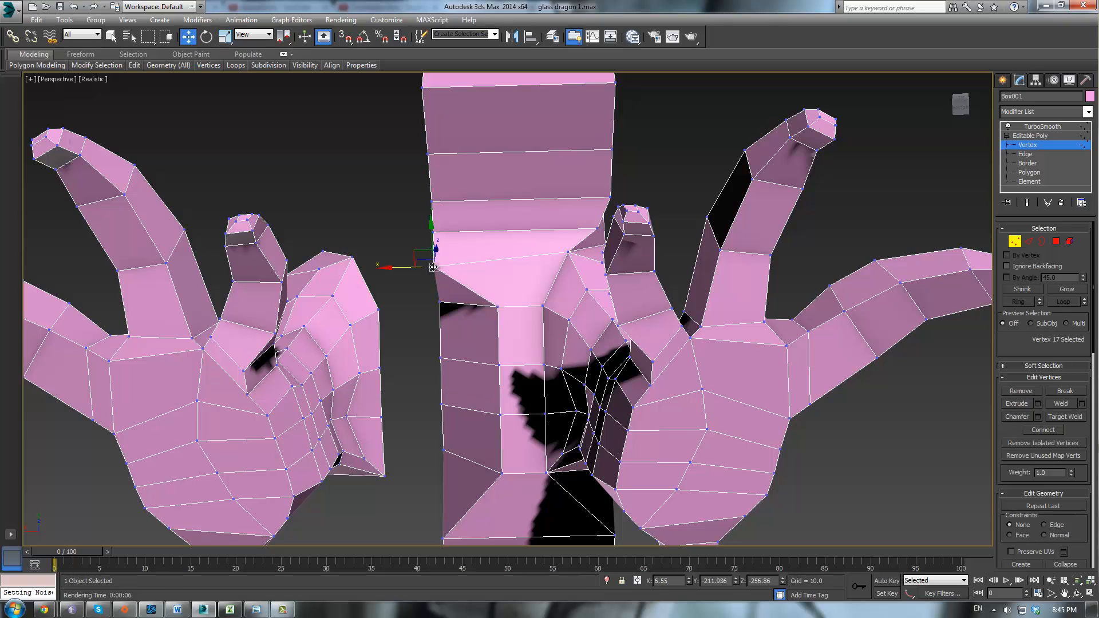
middle_click_drag(448, 247, 484, 257, "alt")
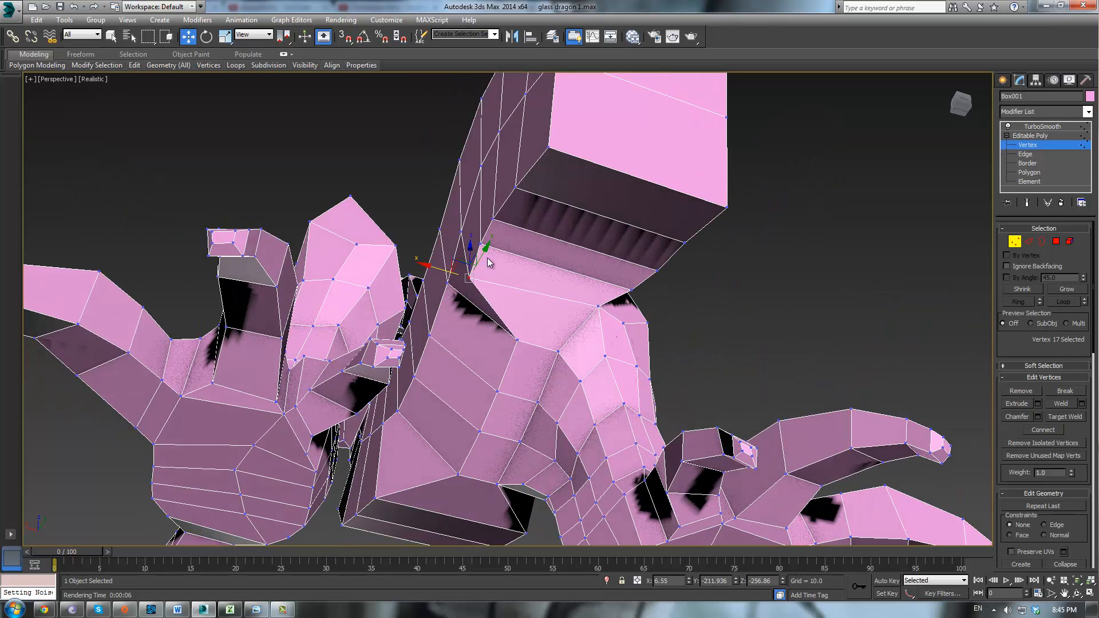
left_click_drag(487, 256, 497, 252)
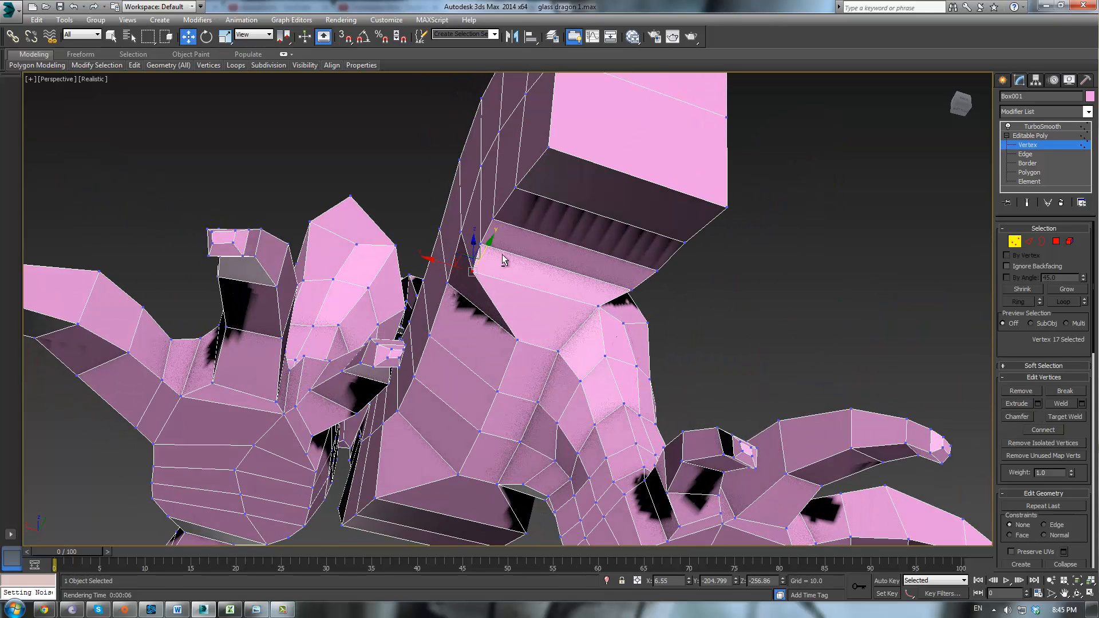
middle_click_drag(502, 255, 491, 242, "alt")
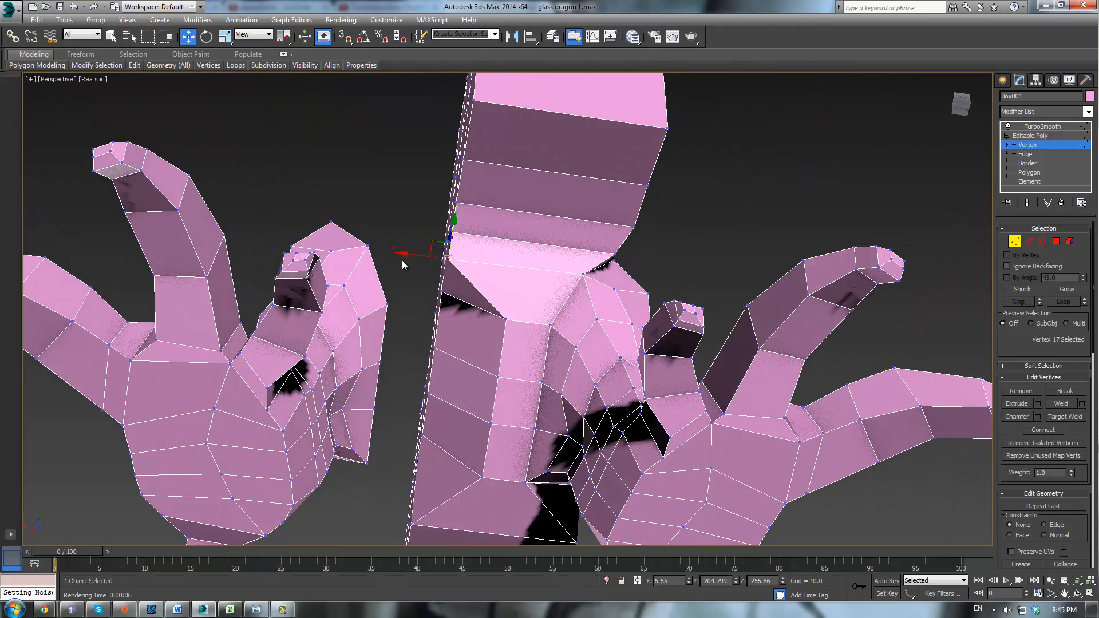
left_click_drag(404, 256, 435, 256)
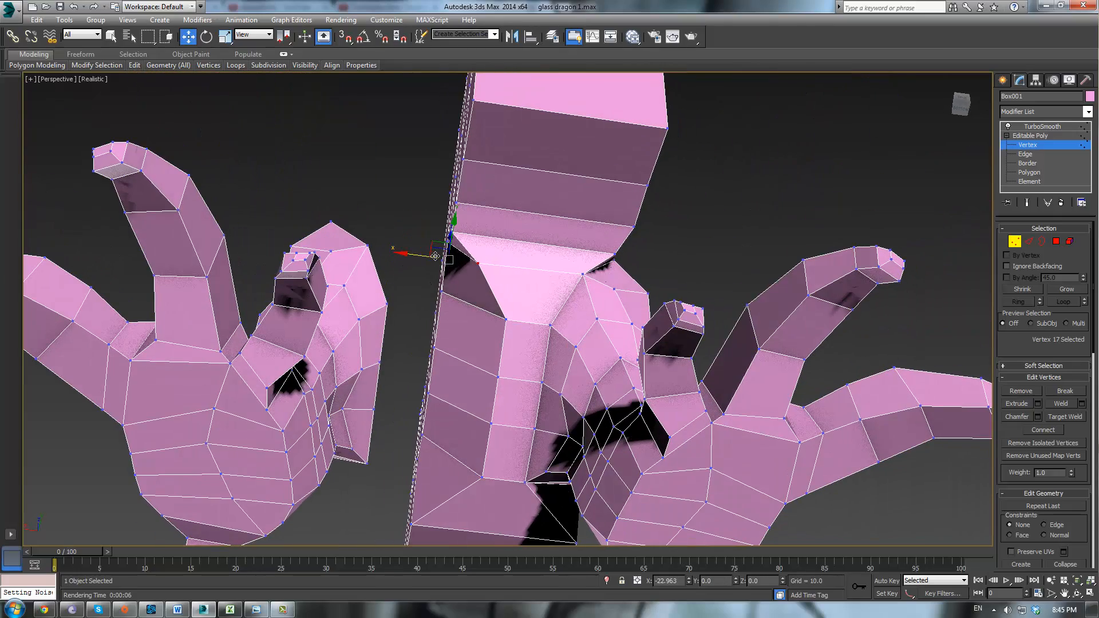
middle_click_drag(456, 267, 593, 304, "alt")
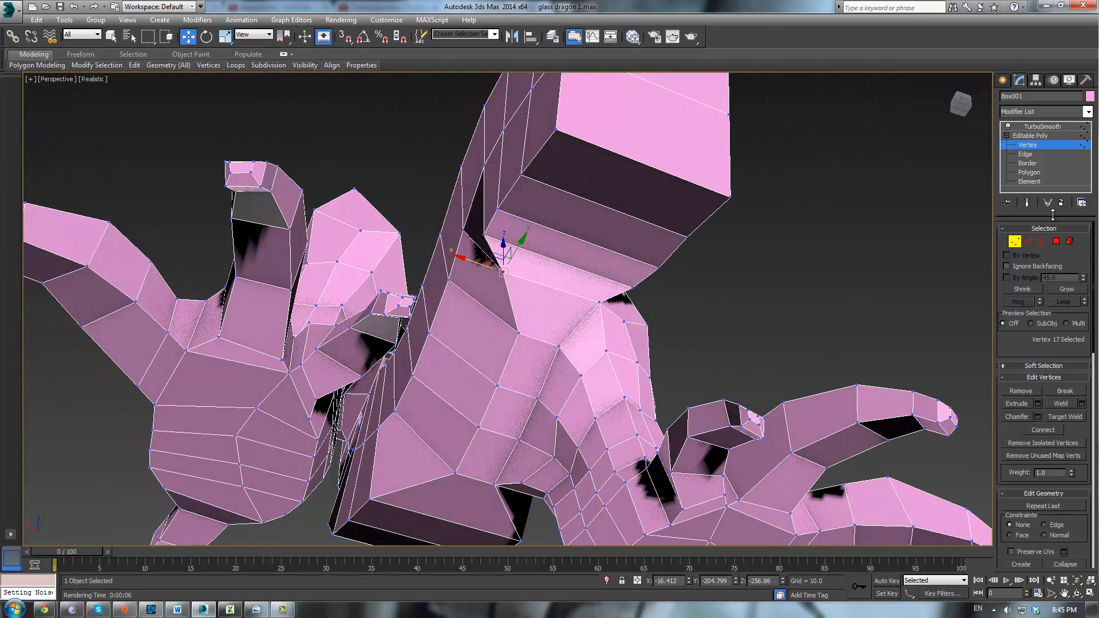
Delete the body's side polygons beside the inset vertices to open an area for the mirrored leg.
left_click(1029, 172)
left_click(488, 283)
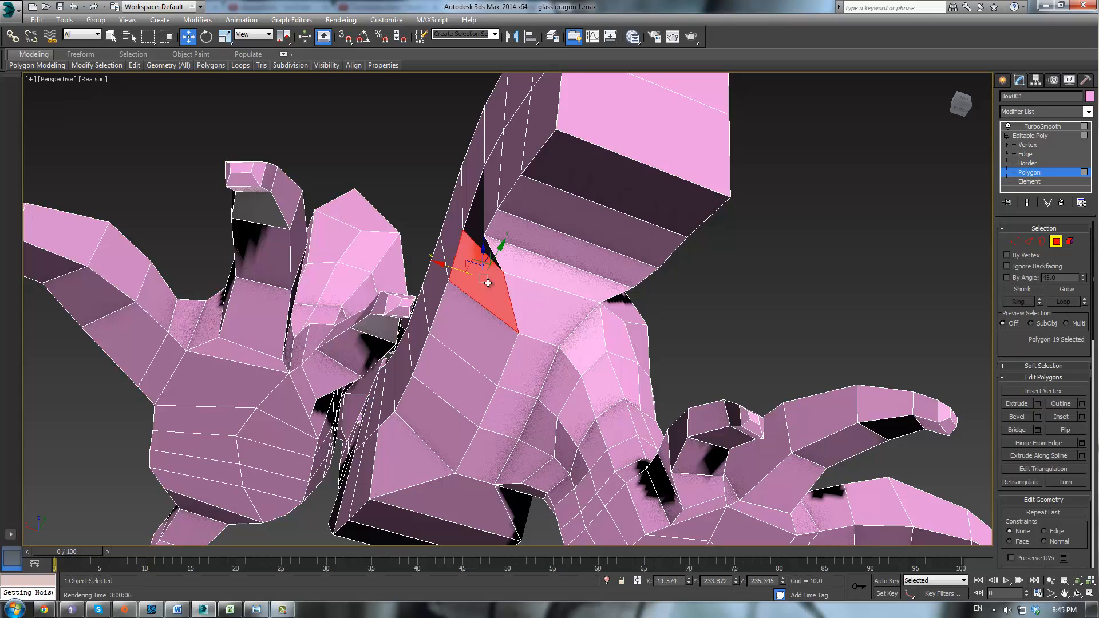
key("ctrl+d")
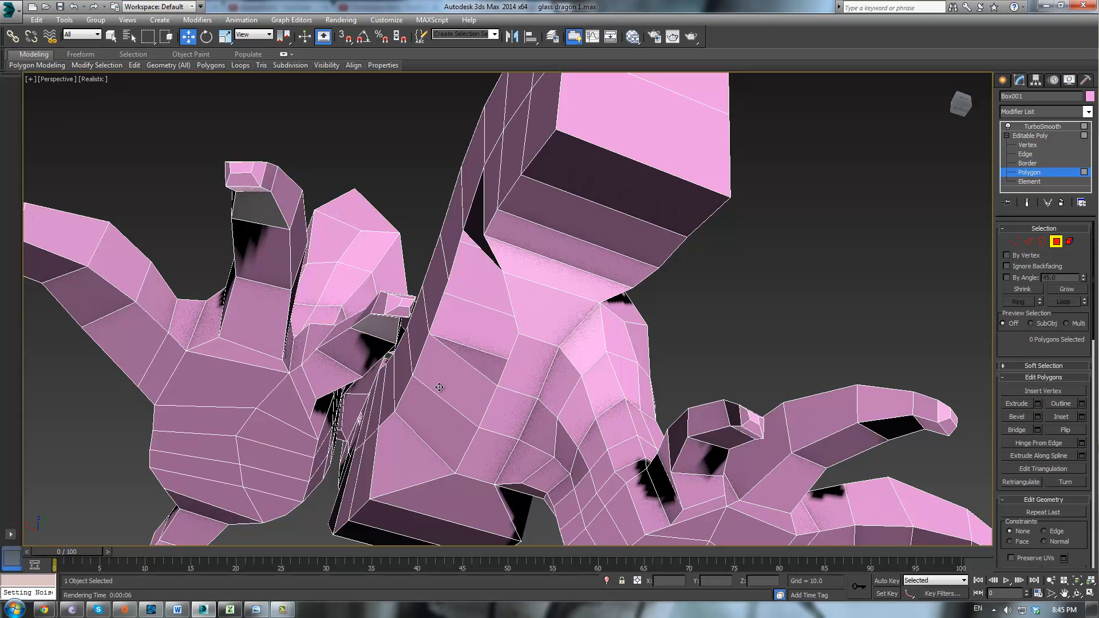
middle_click_drag(463, 395, 844, 269, "alt")
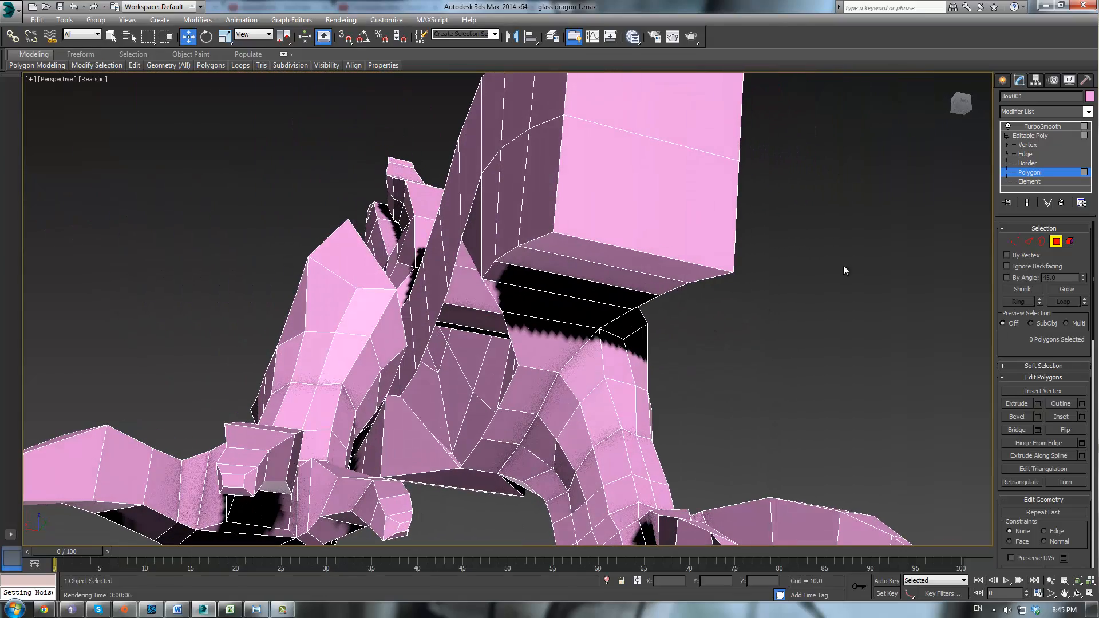
Move the mirrored leg element inward by about 90.8 units in X against the body's open side.
left_click(1029, 182)
left_click(357, 346)
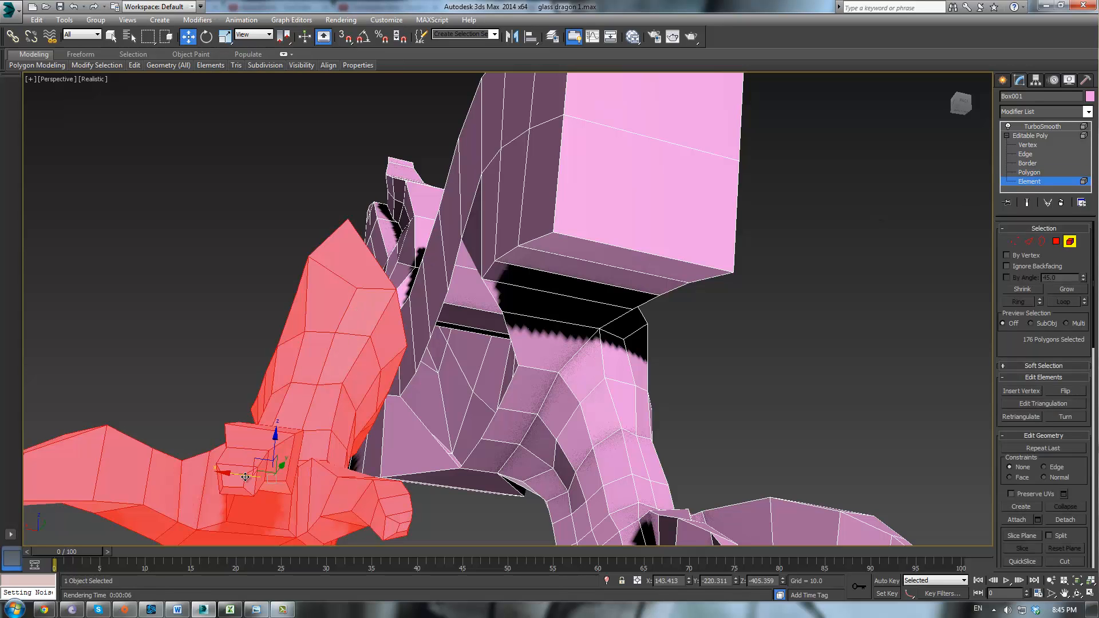
left_click_drag(238, 477, 365, 502)
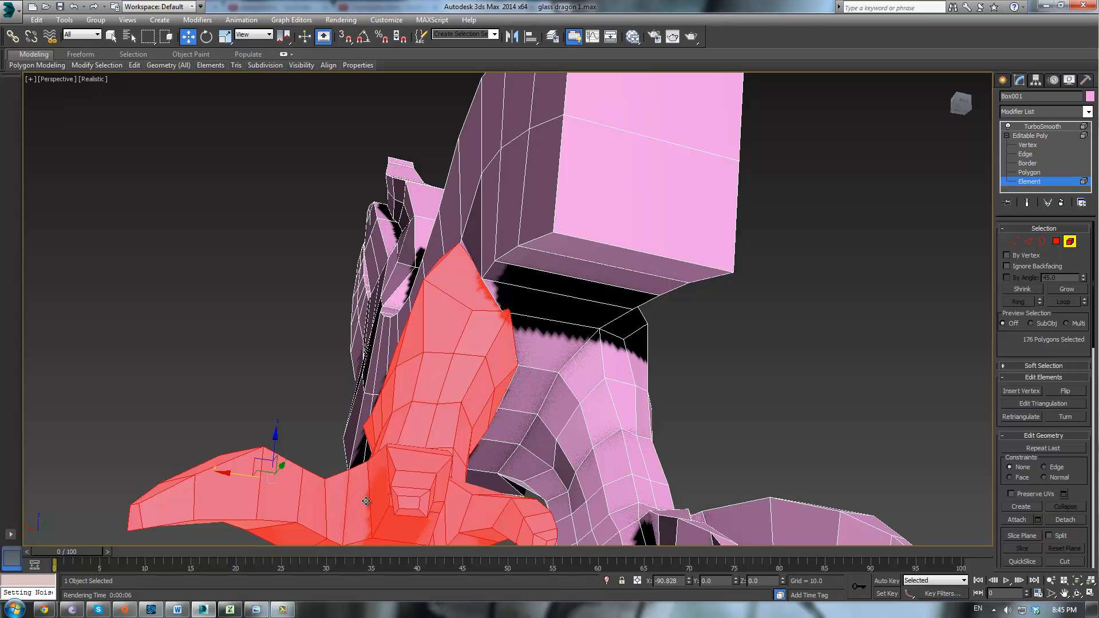
middle_click_drag(578, 415, 548, 307, "alt")
scroll(548, 307, "up", 4)
left_click(516, 236)
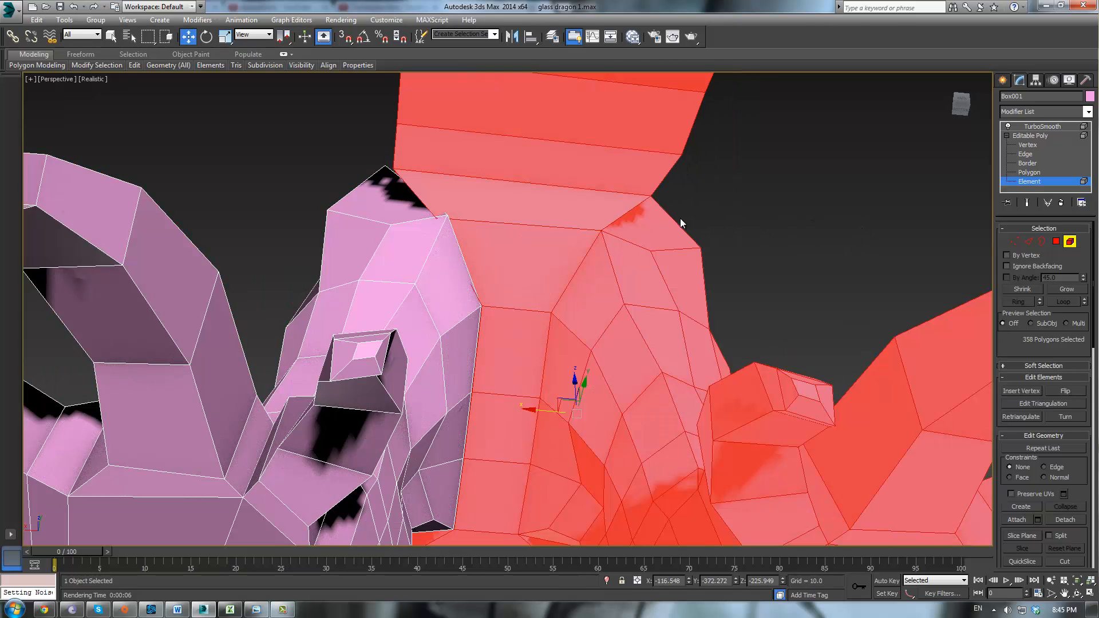
middle_click_drag(681, 223, 1000, 185, "alt")
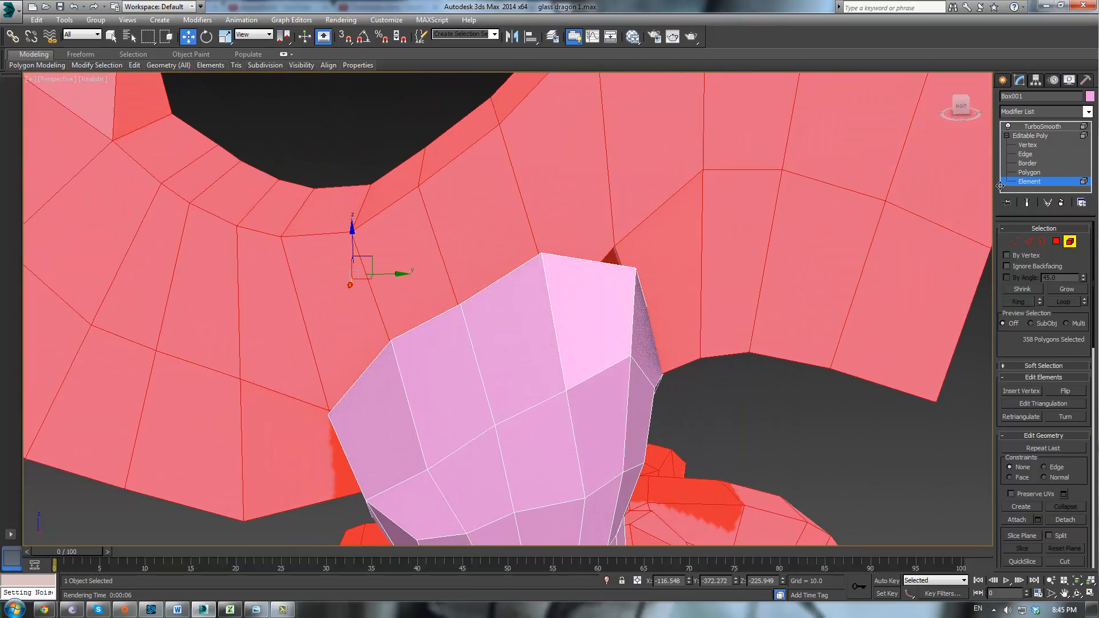
Target-weld the upper inner vertices of the mirrored leg to the matching vertices on the underside of the body.
left_click(1036, 145)
middle_click_drag(826, 275, 848, 302, "alt")
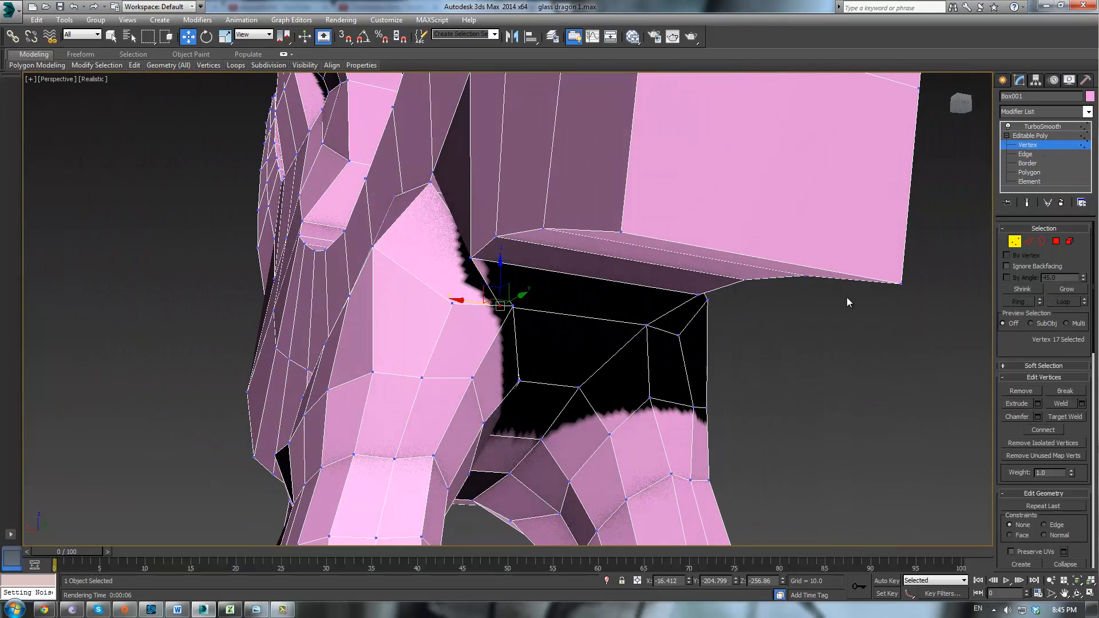
left_click(1057, 417)
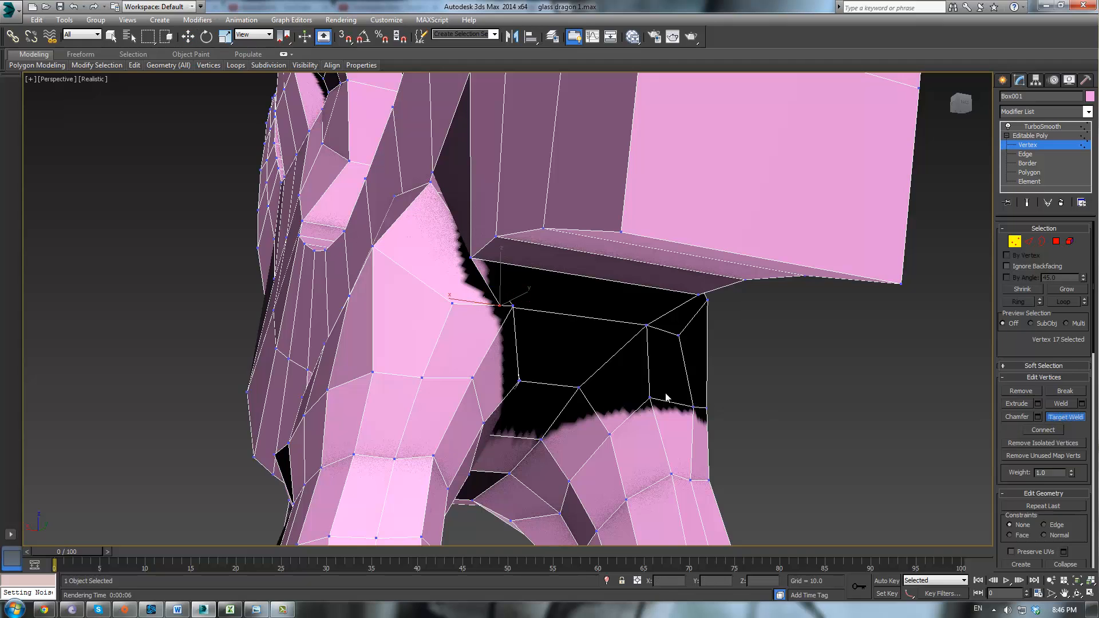
scroll(666, 395, "up", 3)
middle_click_drag(665, 383, 527, 290, "alt")
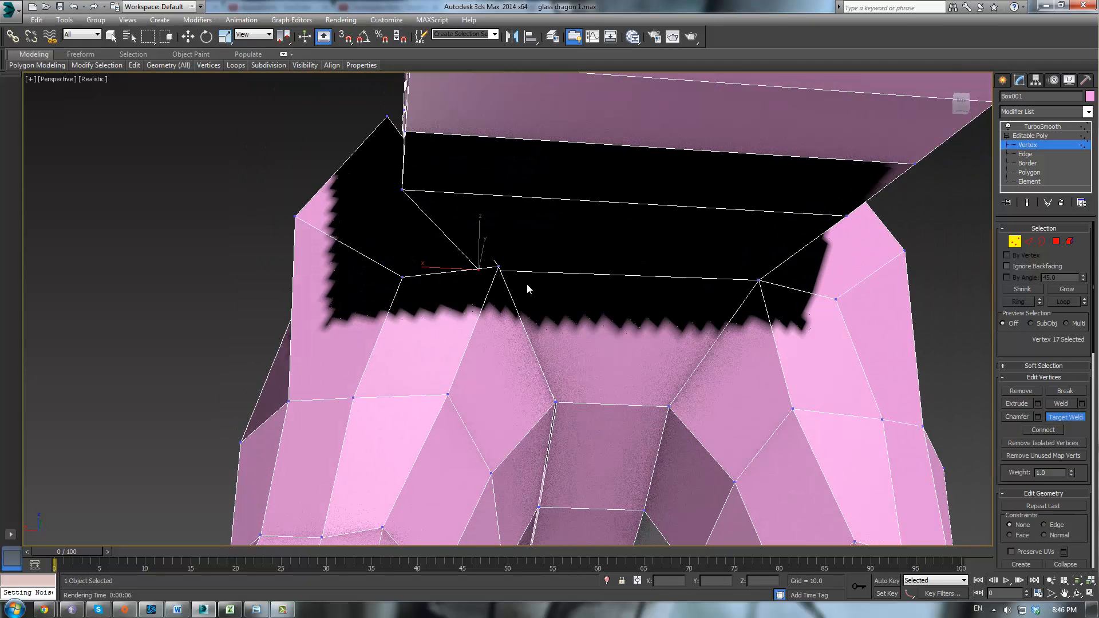
left_click(499, 266)
scroll(607, 368, "up", 6)
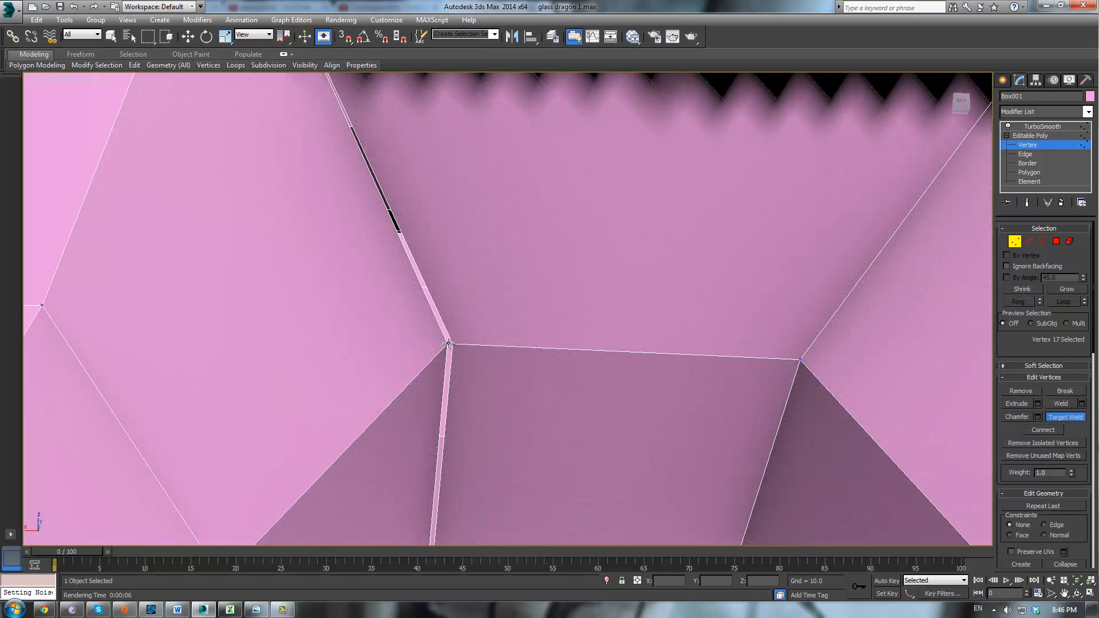
Target-weld the lower vertex pairs along the inner seam between the mirrored leg and the belly.
middle_click_drag(523, 368, 536, 223, "alt")
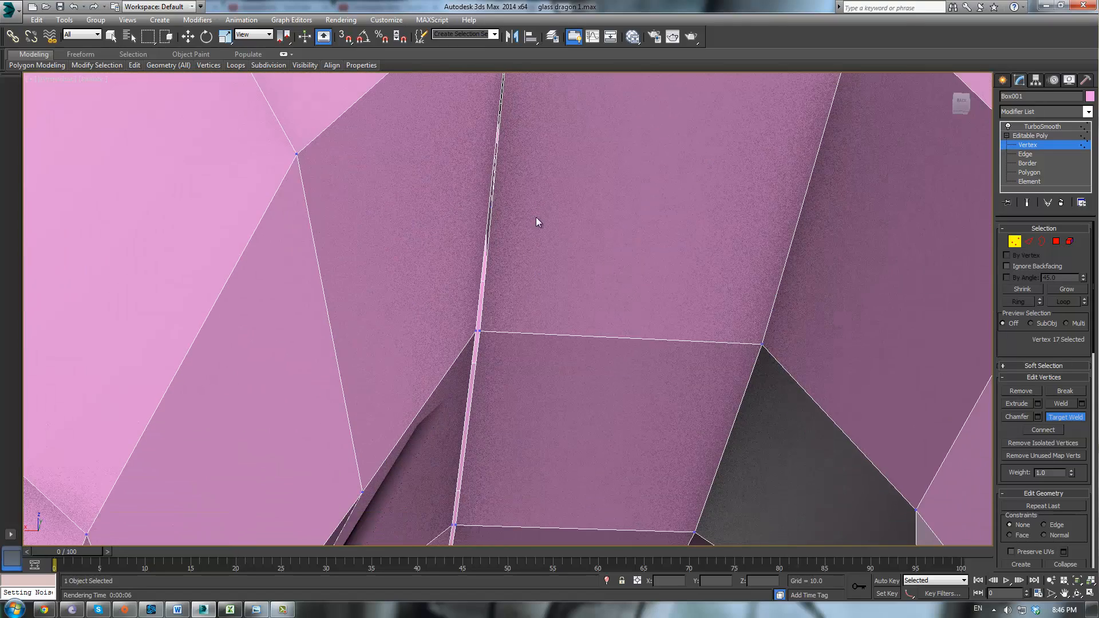
left_click(478, 332)
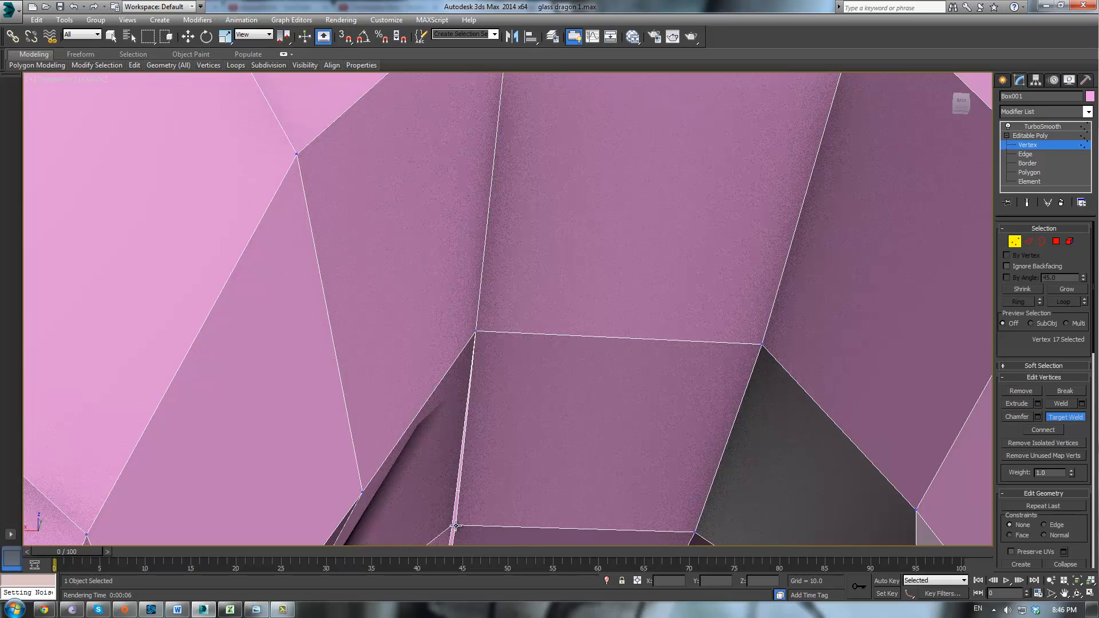
middle_click_drag(476, 491, 497, 369, "alt")
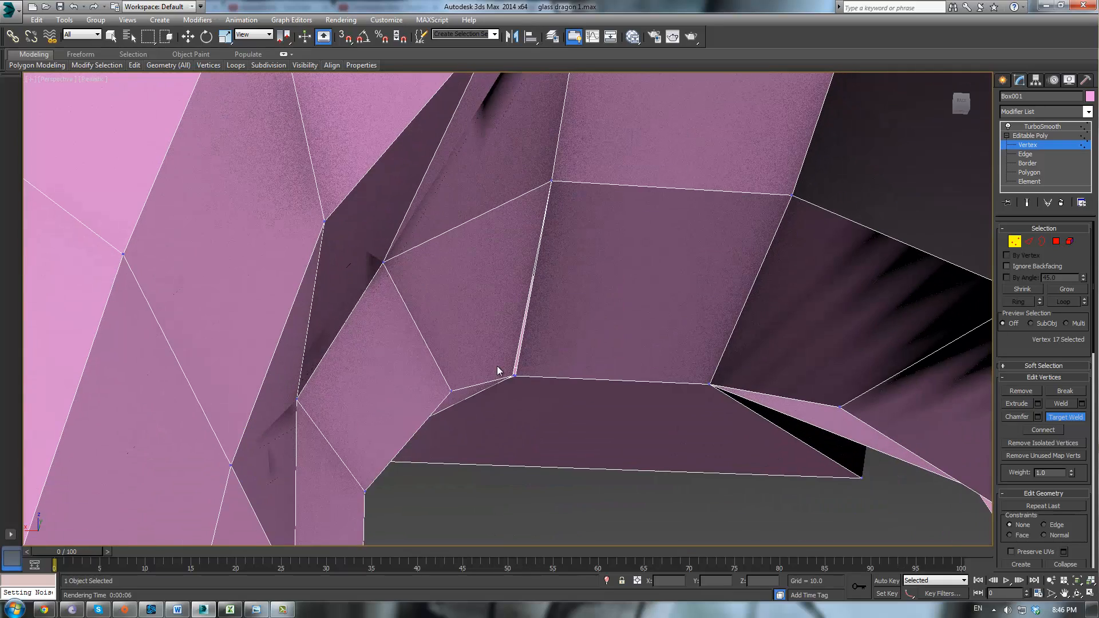
scroll(504, 358, "up", 6)
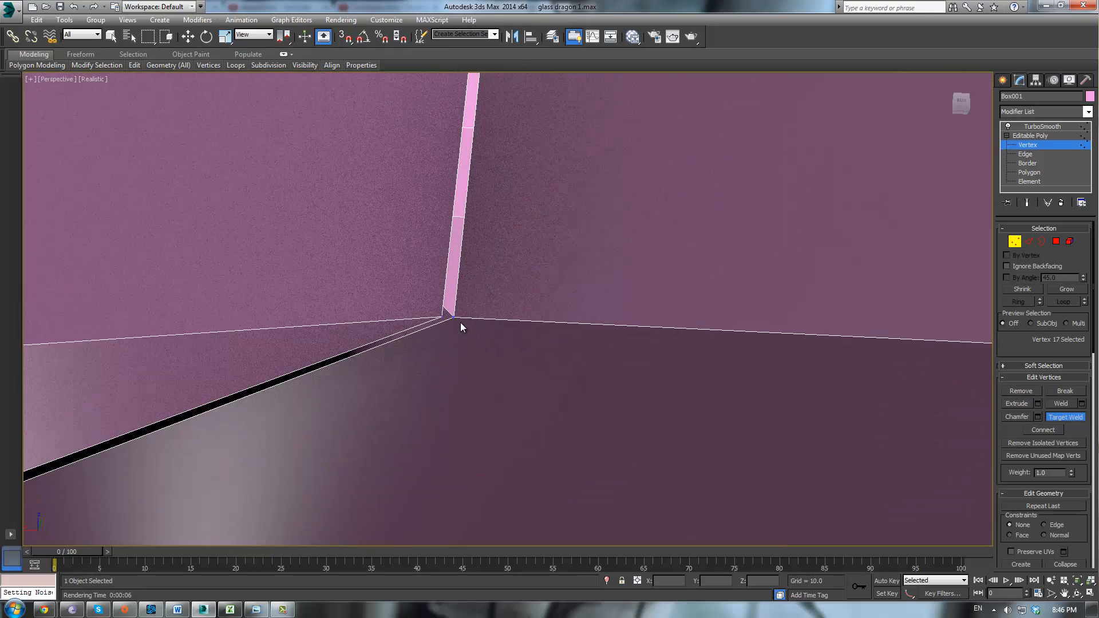
left_click(452, 318)
middle_click_drag(452, 319, 490, 266, "alt")
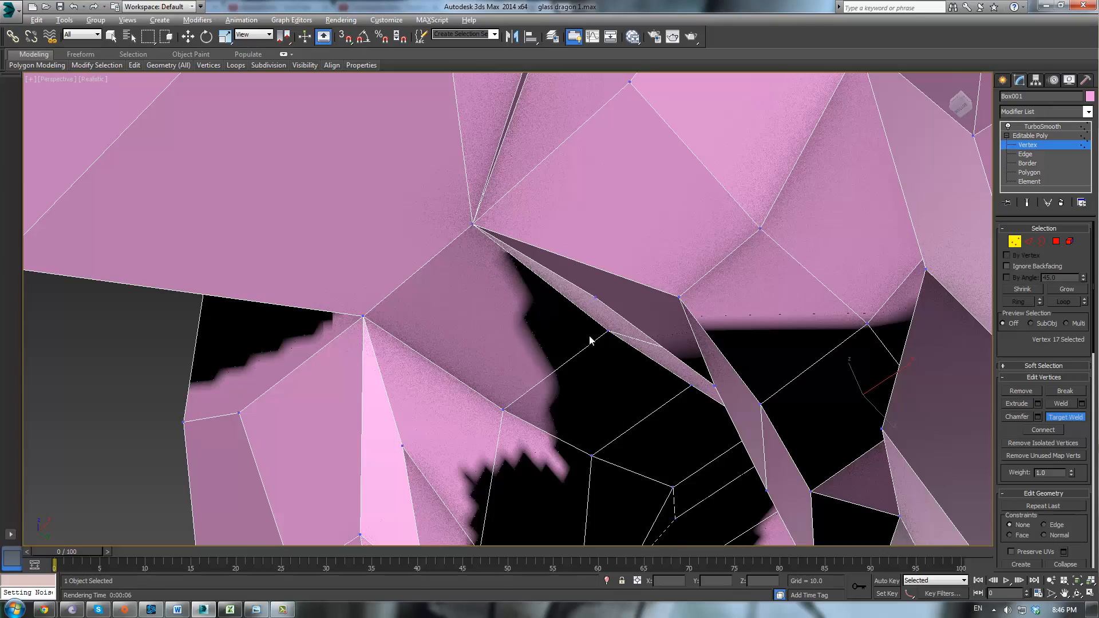
Examine the seam between the mirrored leg and the belly for vertices that are still unjoined.
middle_click_drag(590, 340, 721, 331, "alt")
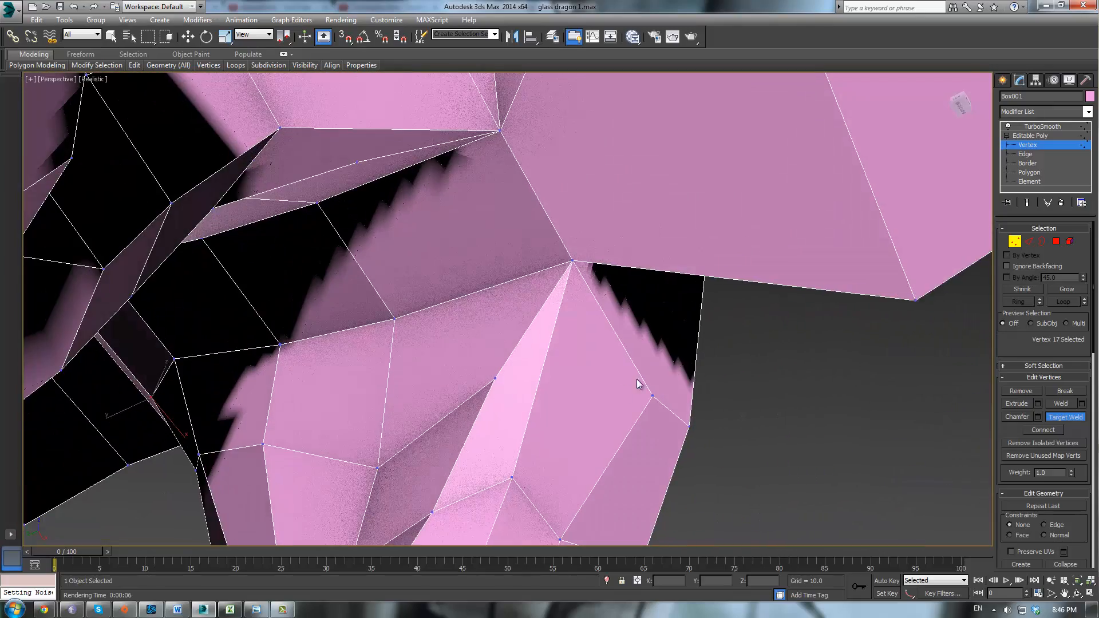
scroll(589, 290, "up", 3)
middle_click_drag(629, 366, 583, 204)
scroll(589, 298, "down", 5)
scroll(548, 261, "down", 5)
scroll(583, 204, "up", 5)
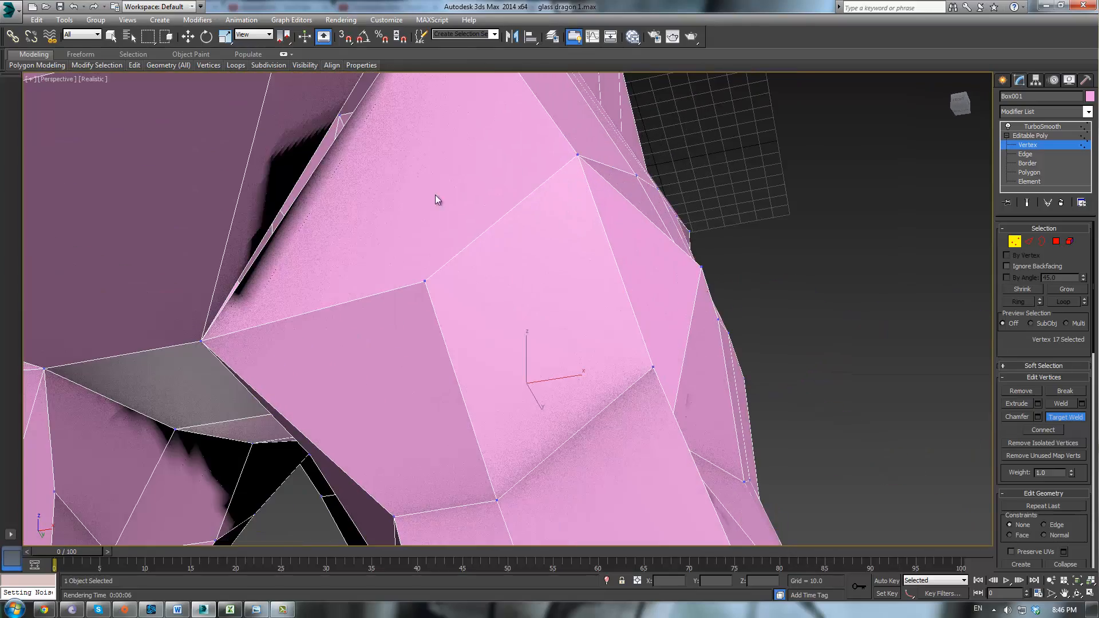
middle_click_drag(351, 240, 629, 219)
scroll(628, 220, "up", 5)
middle_click_drag(494, 353, 756, 212)
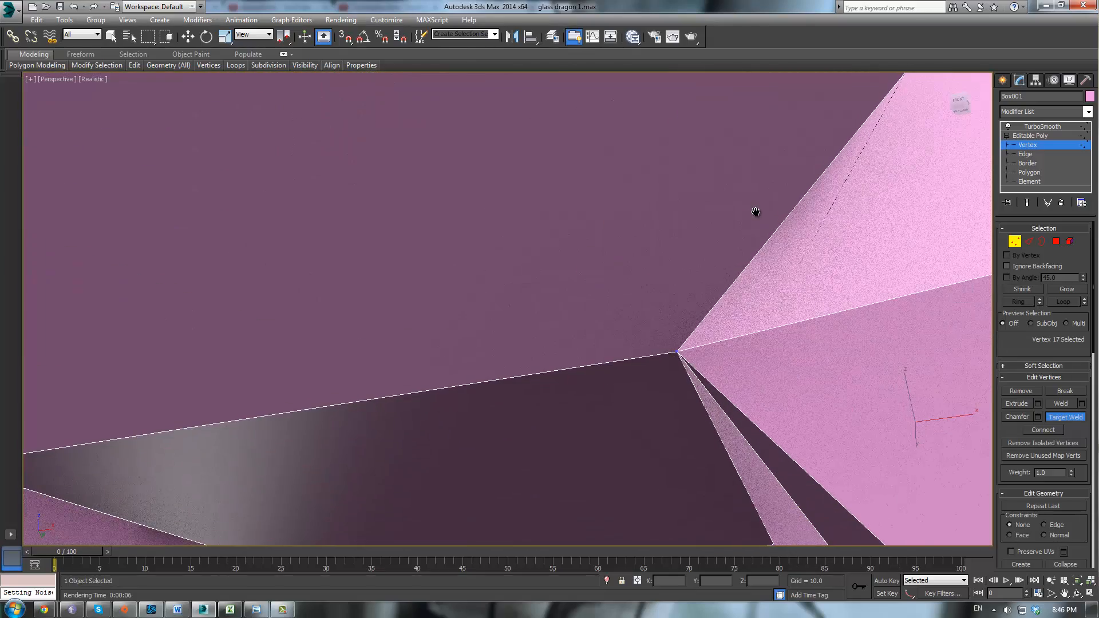
scroll(709, 325, "down", 2)
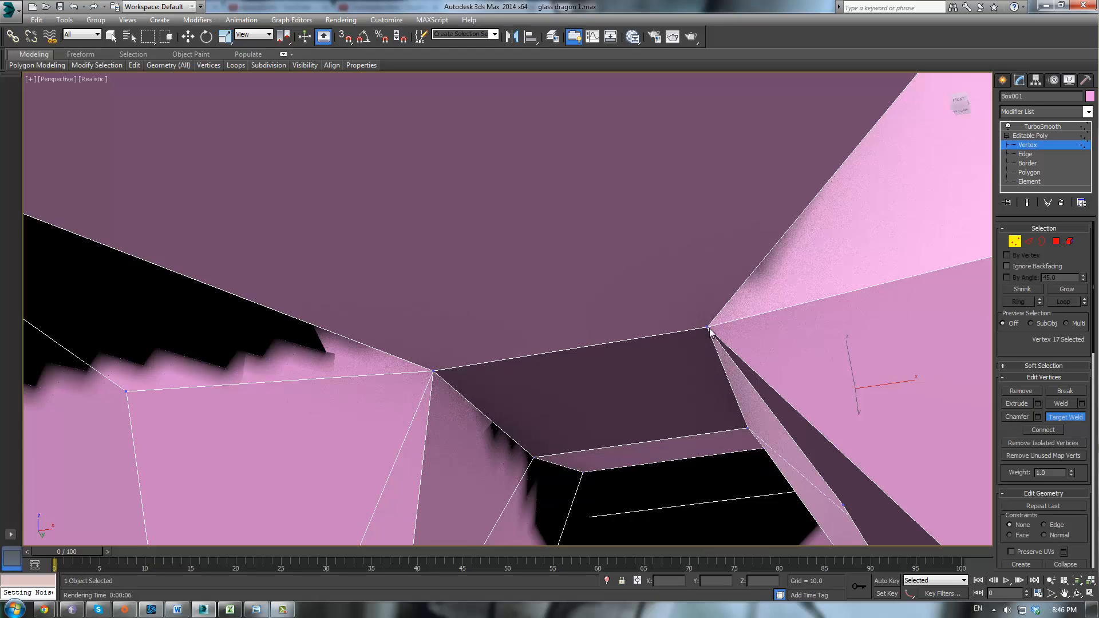
right_click(708, 328)
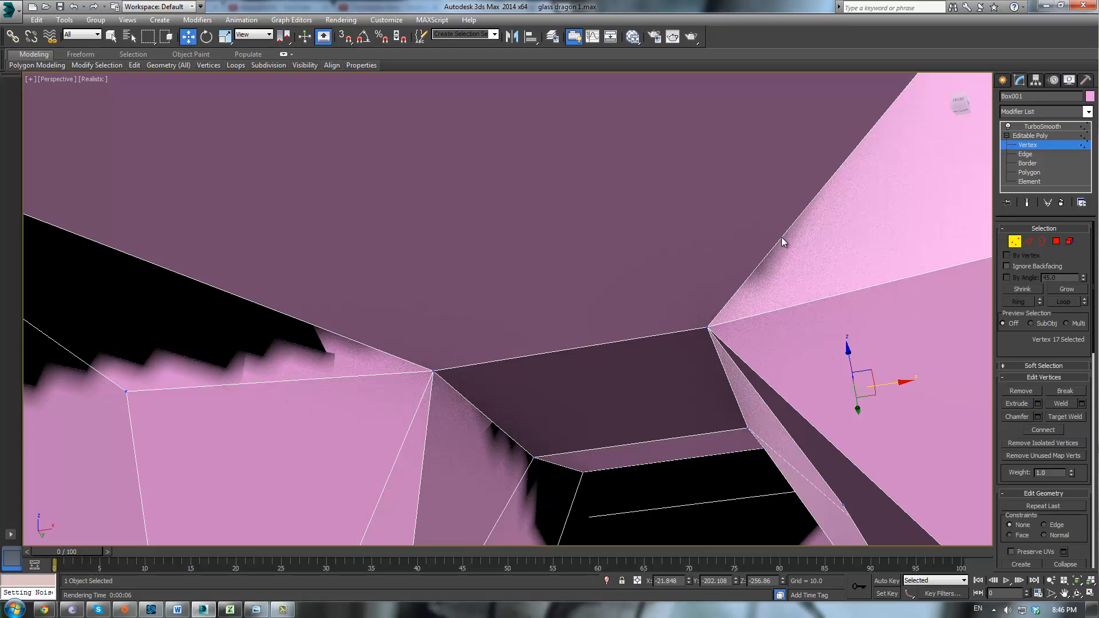
middle_click_drag(784, 241, 627, 341)
Target-weld the body's outer side vertex at the opening's corner to the adjacent vertex on the mirrored leg's edge.
left_click(1057, 417)
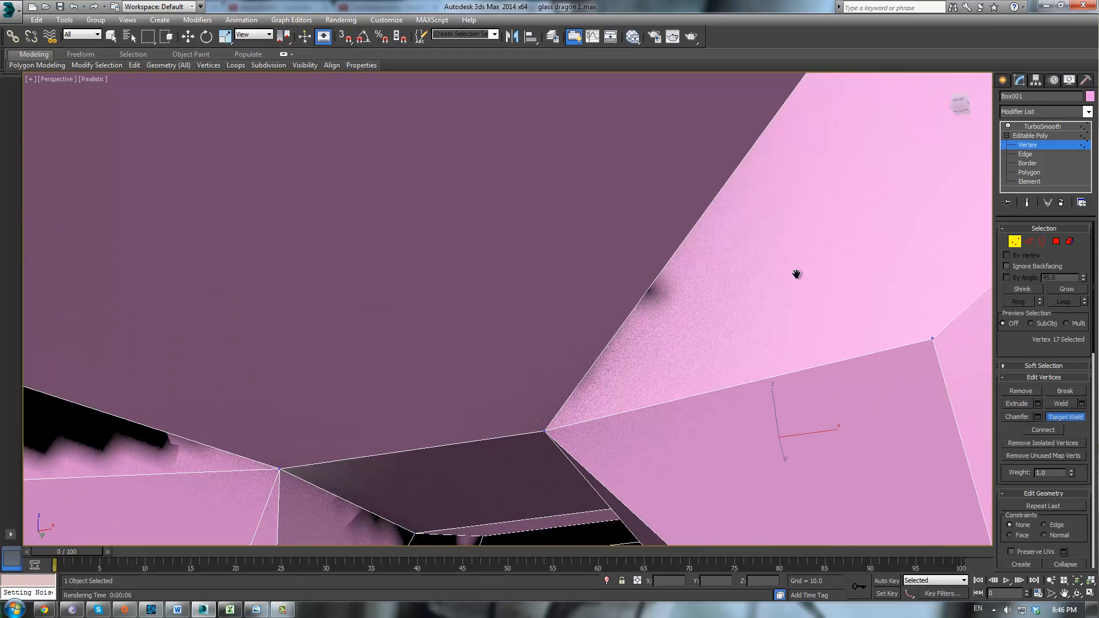
middle_click_drag(819, 262, 448, 326, "alt")
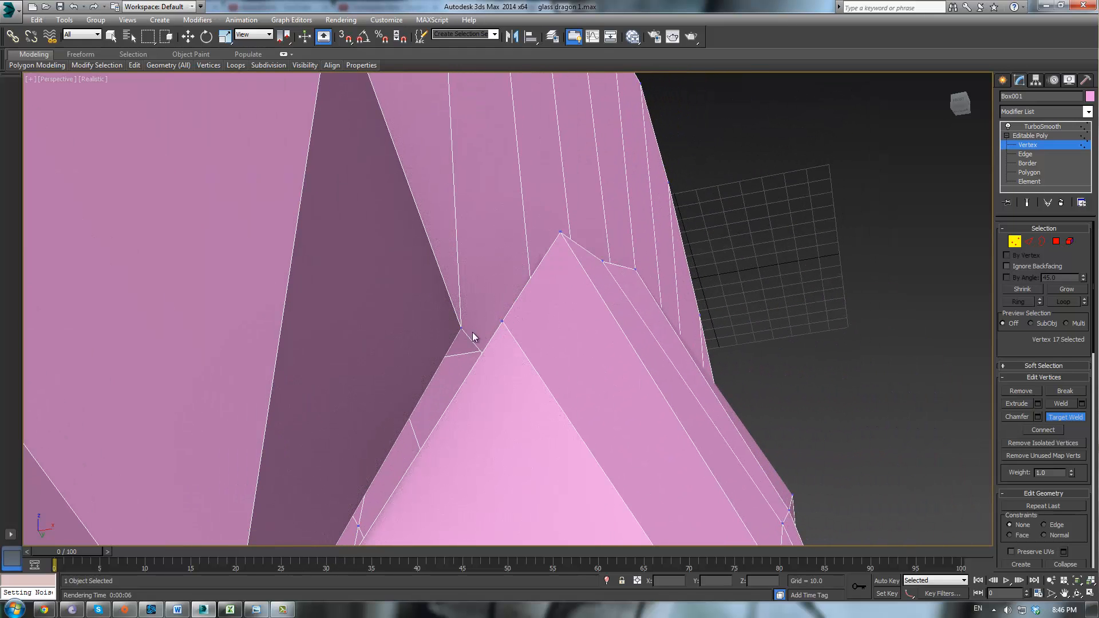
left_click(462, 328)
left_click(502, 322)
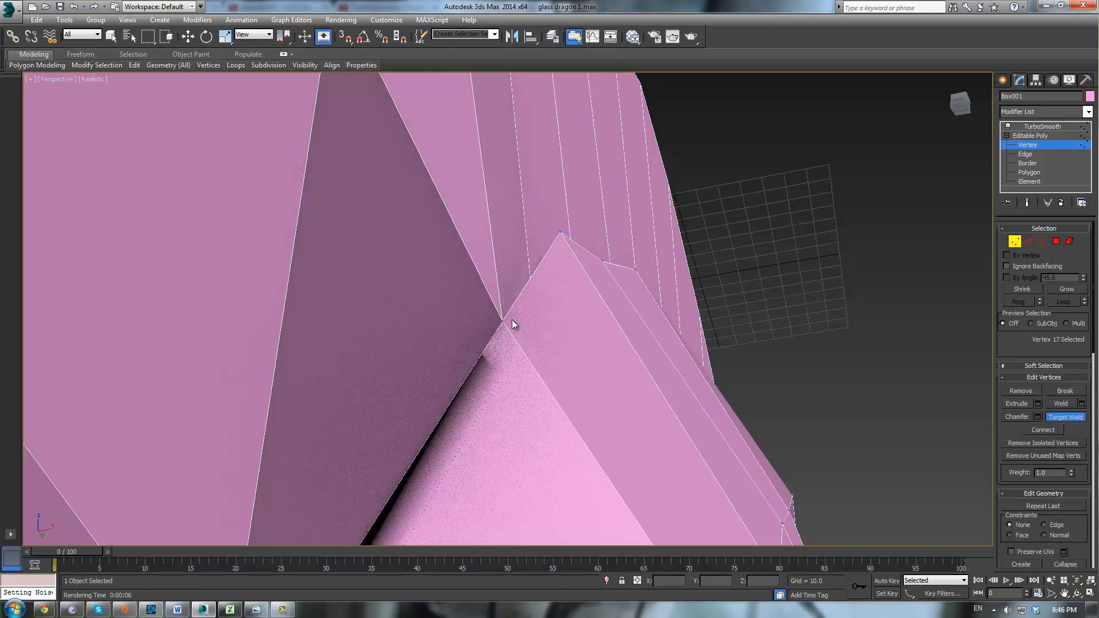
middle_click_drag(512, 321, 609, 332, "alt")
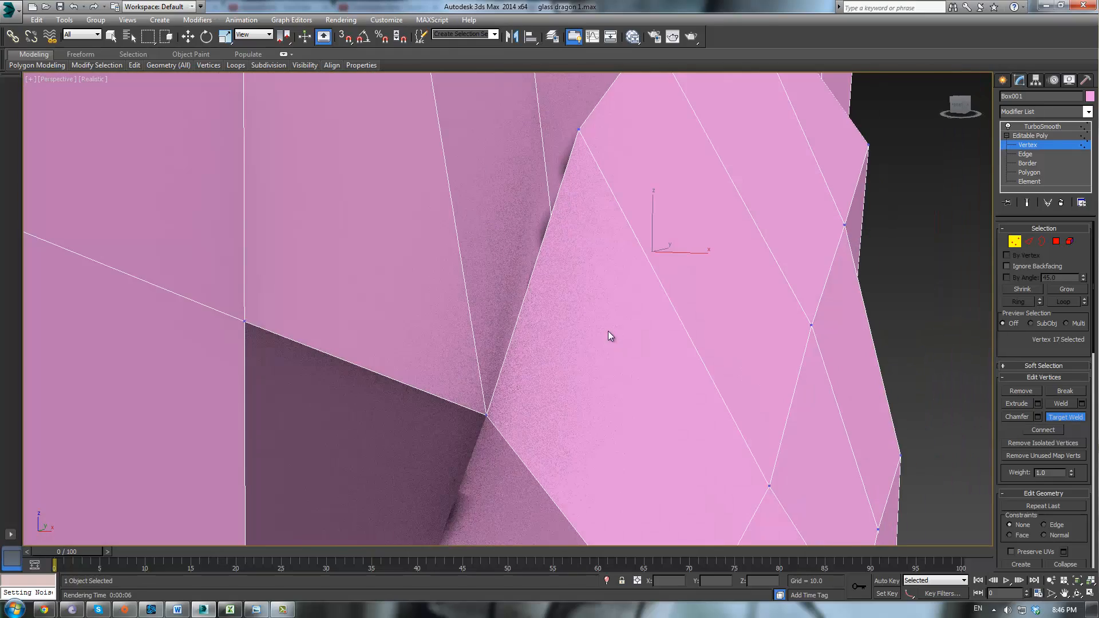
Target-weld the next three loose vertices around the opening to their counterparts on the mirrored leg's upper rim, using wireframe display.
key("F3")
middle_click_drag(632, 297, 551, 356, "alt")
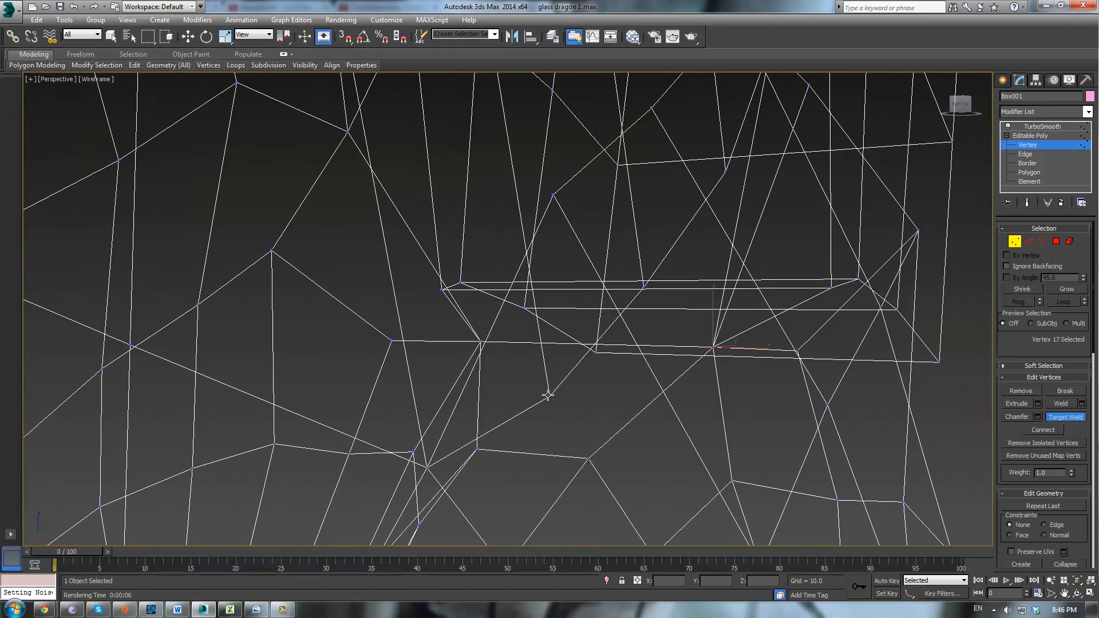
left_click(554, 195)
middle_click_drag(554, 194, 609, 335, "alt")
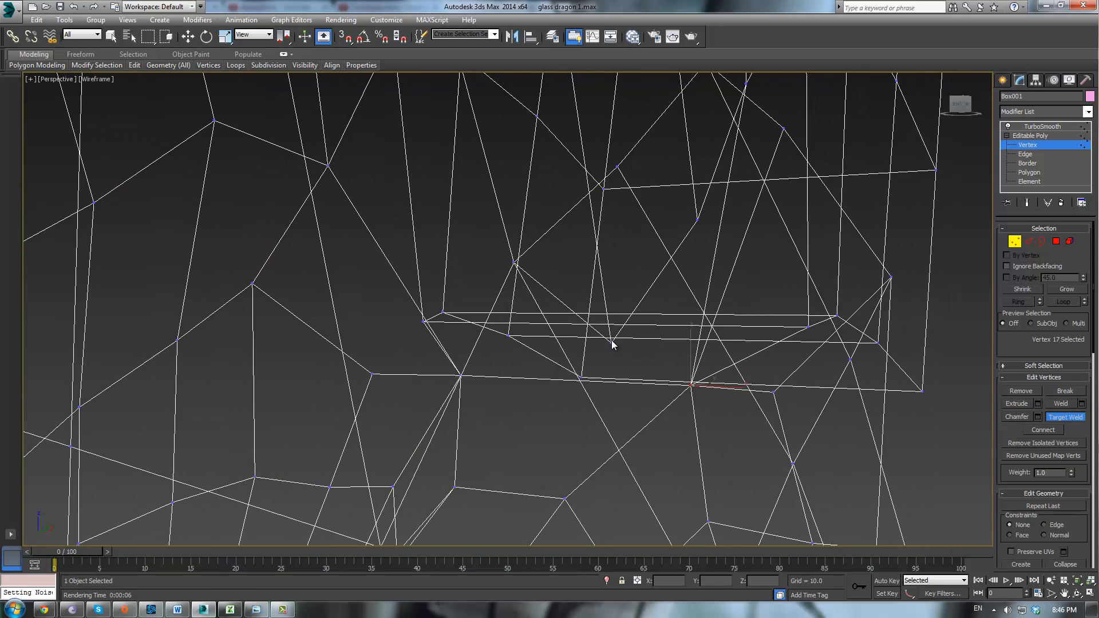
left_click(617, 170)
middle_click_drag(643, 180, 578, 292)
key("F3")
middle_click_drag(677, 268, 588, 355)
key("F3")
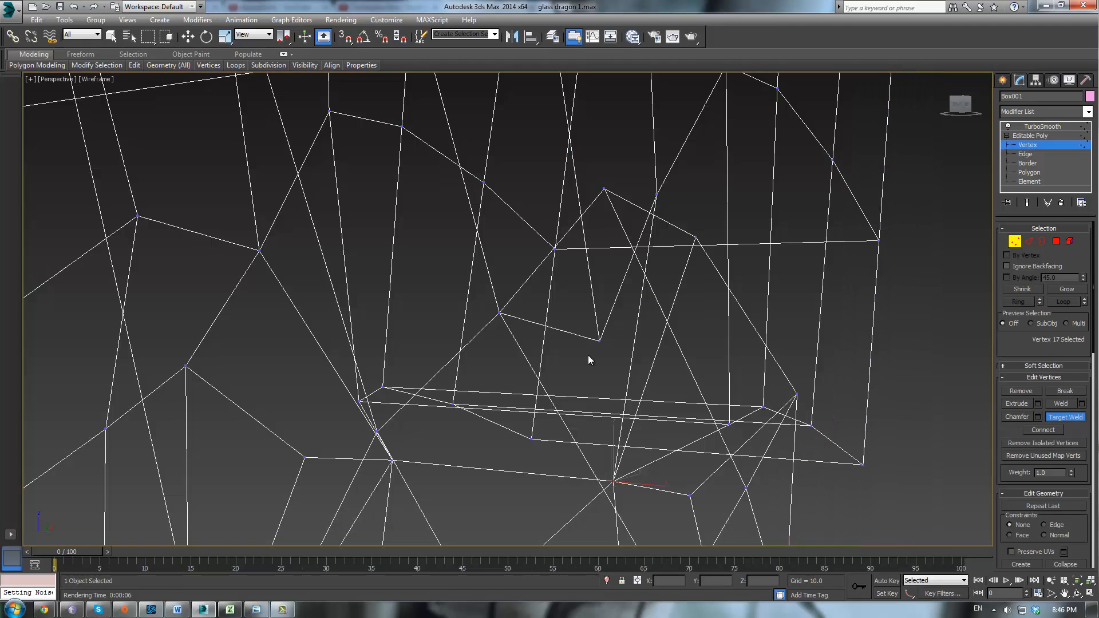
left_click(600, 341)
left_click(605, 190)
key("F3")
Target-weld the remaining body vertex beside the mirrored leg's upper rim to the leg to close the gap.
mouse_move(670, 252)
middle_mouse_down("alt")
mouse_move(701, 309)
mouse_move(645, 318)
mouse_move(843, 297)
mouse_move(549, 314)
mouse_move(682, 352)
mouse_move(680, 343)
middle_mouse_up("alt")
scroll(645, 318, "down", 5)
scroll(680, 340, "up", 5)
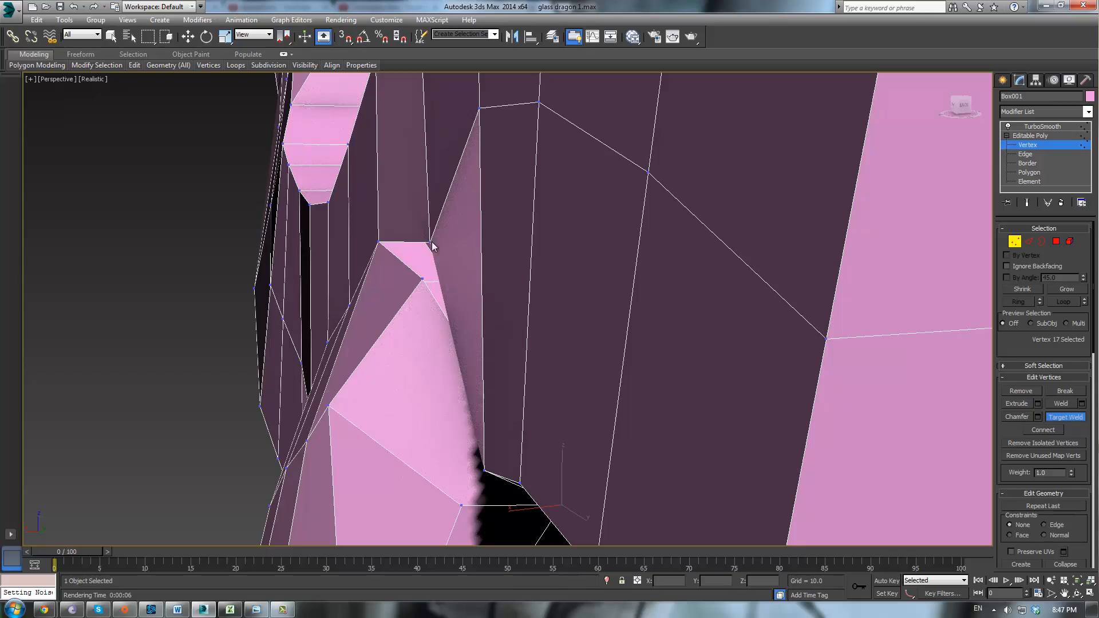
left_click(421, 279)
scroll(445, 302, "down", 4)
scroll(530, 314, "up", 3)
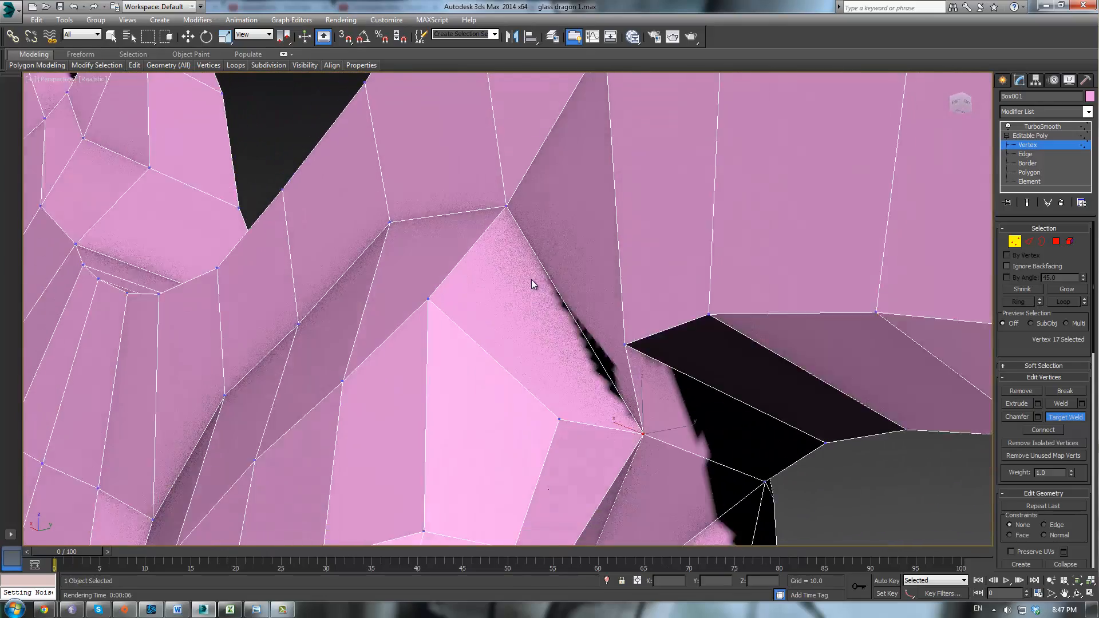
mouse_move(528, 270)
middle_mouse_down("alt")
mouse_move(517, 264)
mouse_move(533, 261)
middle_mouse_up("alt")
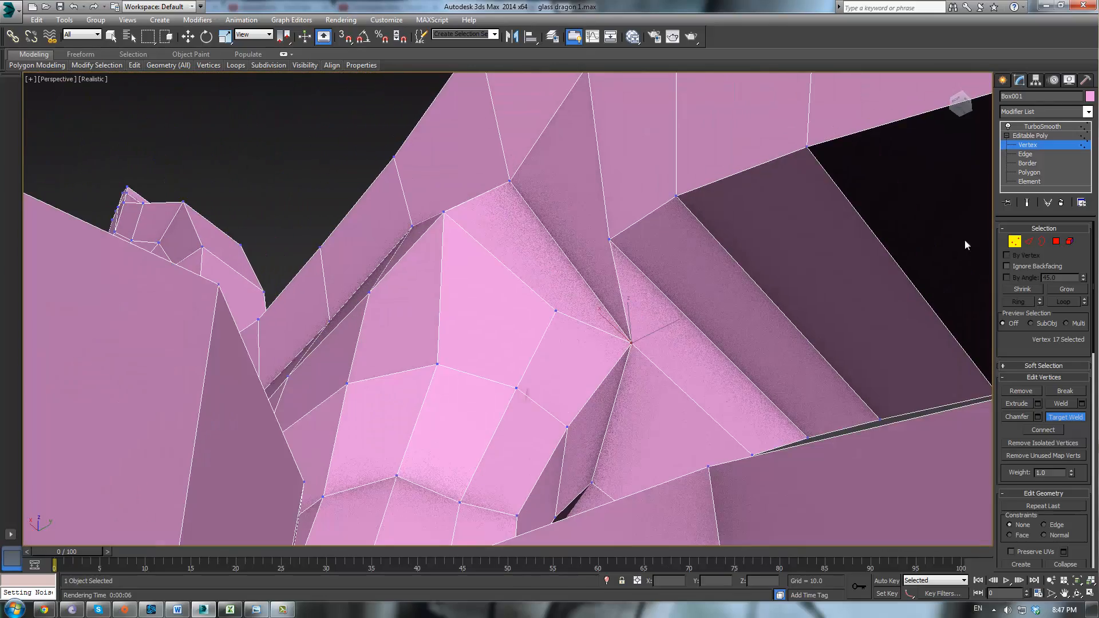
Show the TurboSmooth result, deselect the dragon and examine the joined legs from several angles.
left_click(1027, 126)
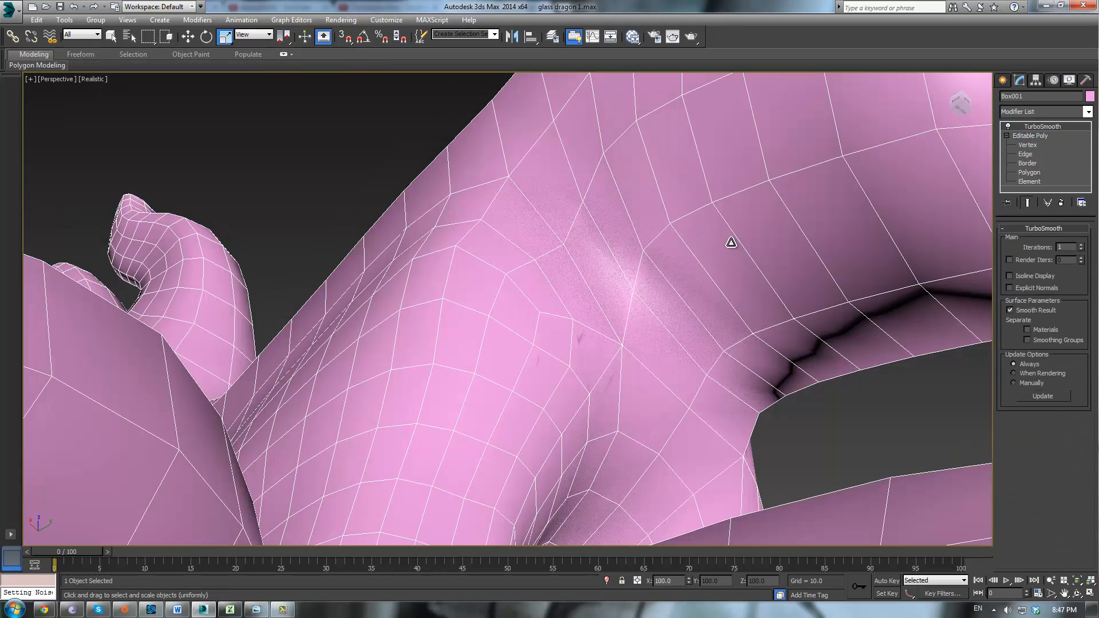
scroll(731, 243, "down", 8)
left_click(602, 181)
middle_click_drag(659, 214, 618, 260, "alt")
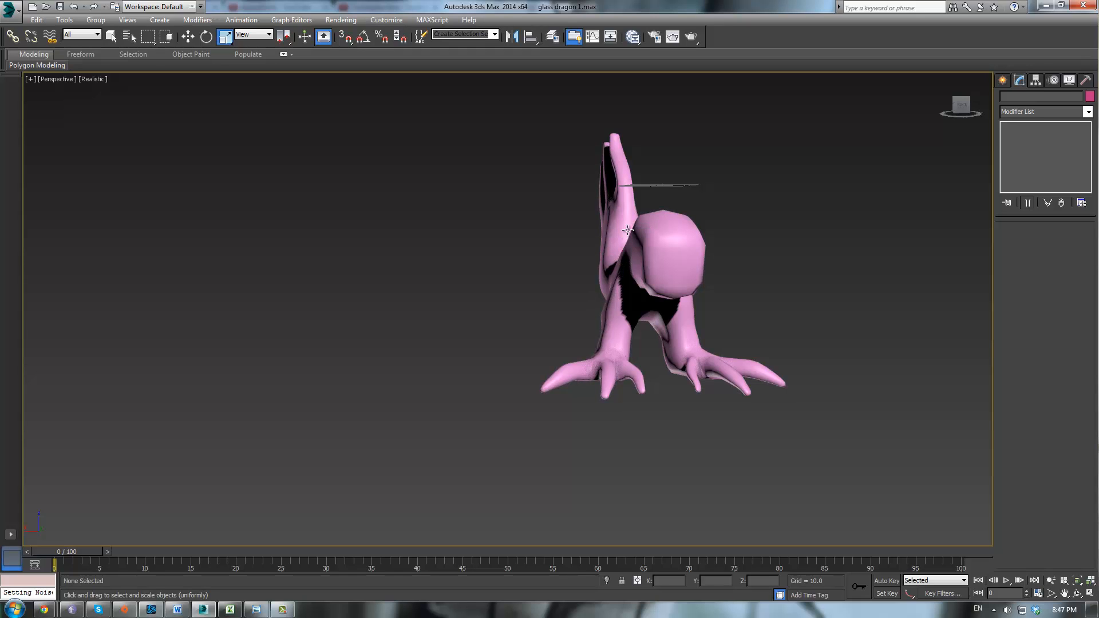
scroll(684, 370, "up", 4)
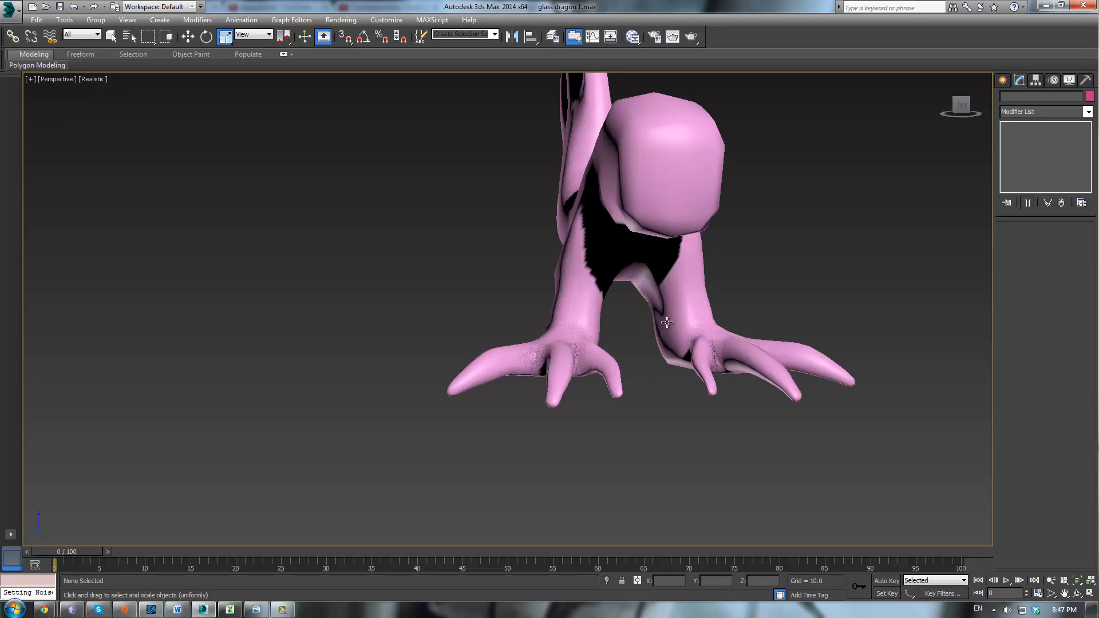
middle_click_drag(667, 323, 620, 293, "alt")
scroll(608, 287, "up", 3)
Select the vertices of the mirrored leg's foot and move them by about -75 units in Y.
left_click(588, 219)
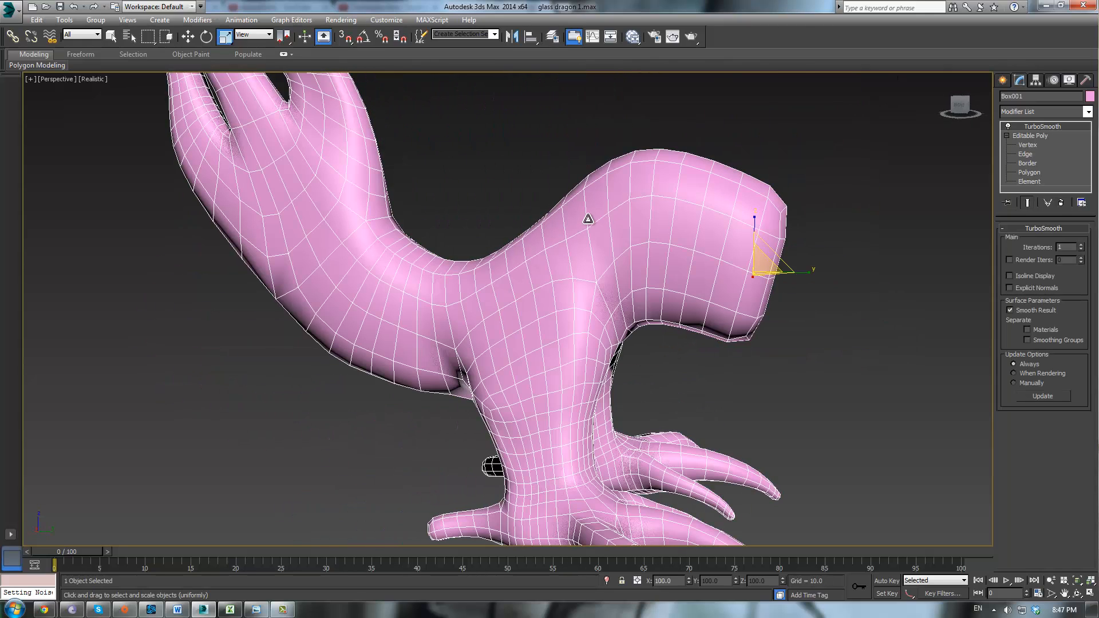
left_click(1024, 146)
scroll(740, 243, "down", 4)
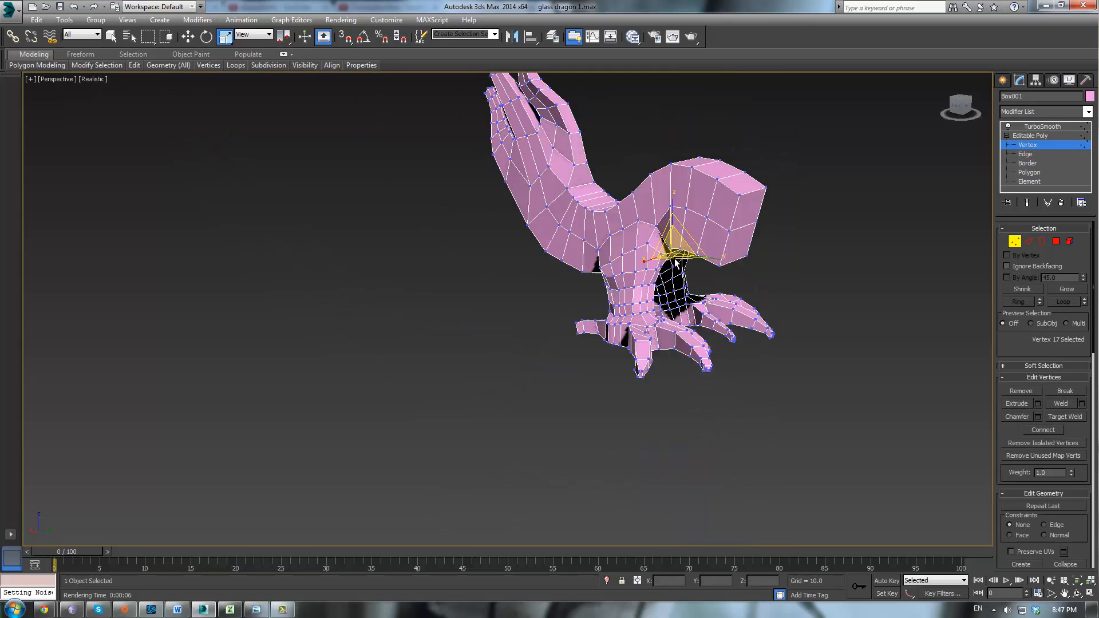
middle_click_drag(736, 243, 622, 253, "alt")
left_click_drag(379, 301, 522, 386)
middle_click_drag(522, 387, 536, 318, "alt")
key("w")
scroll(624, 289, "up", 3)
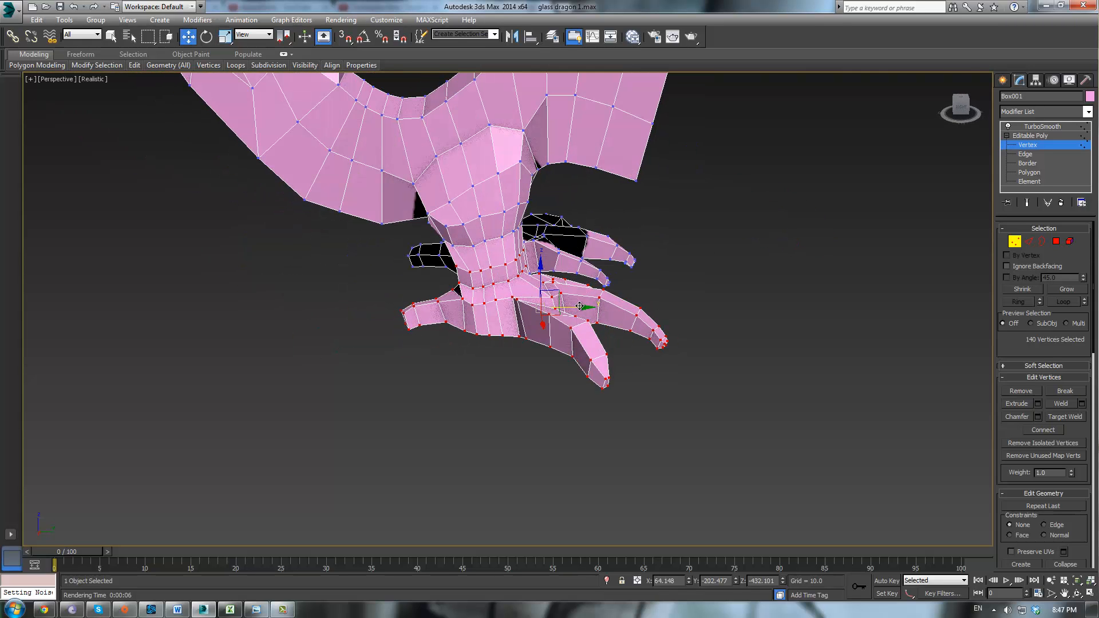
left_click_drag(580, 306, 528, 297)
middle_click_drag(528, 297, 580, 255, "alt")
scroll(538, 239, "up", 3)
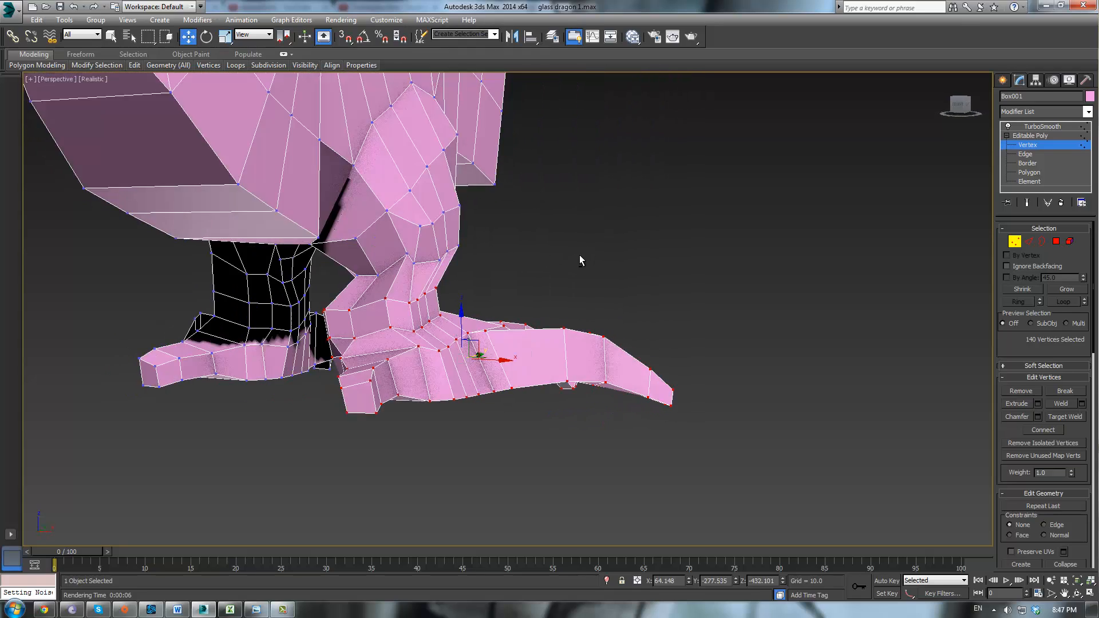
scroll(581, 256, "down", 5)
left_click(1028, 173)
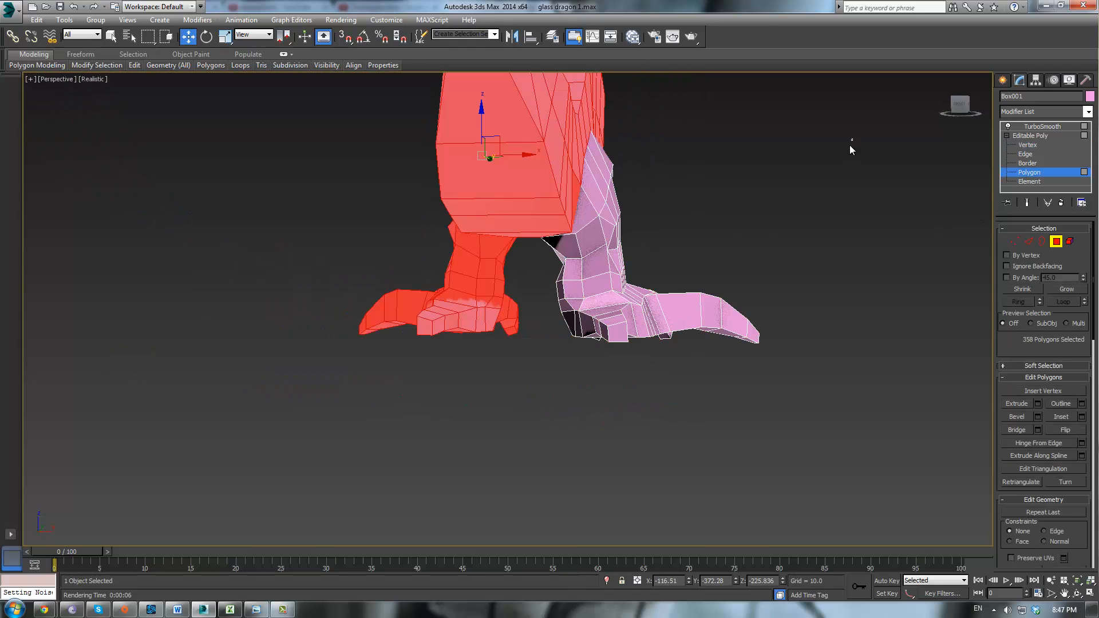
left_click_drag(533, 393, 533, 393)
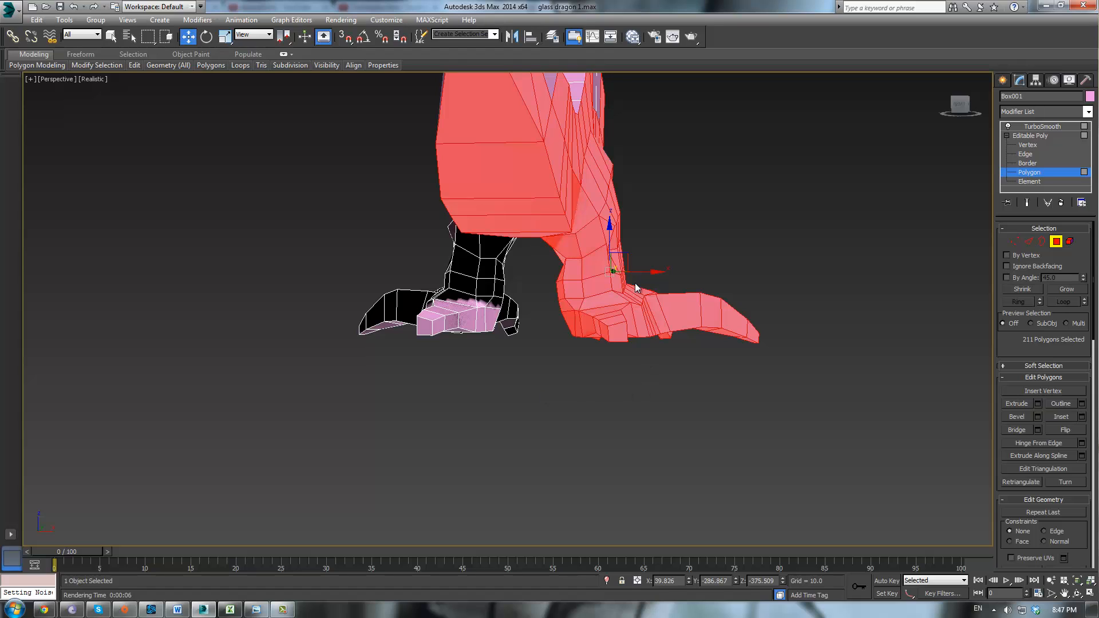
middle_click_drag(540, 393, 320, 145, "alt")
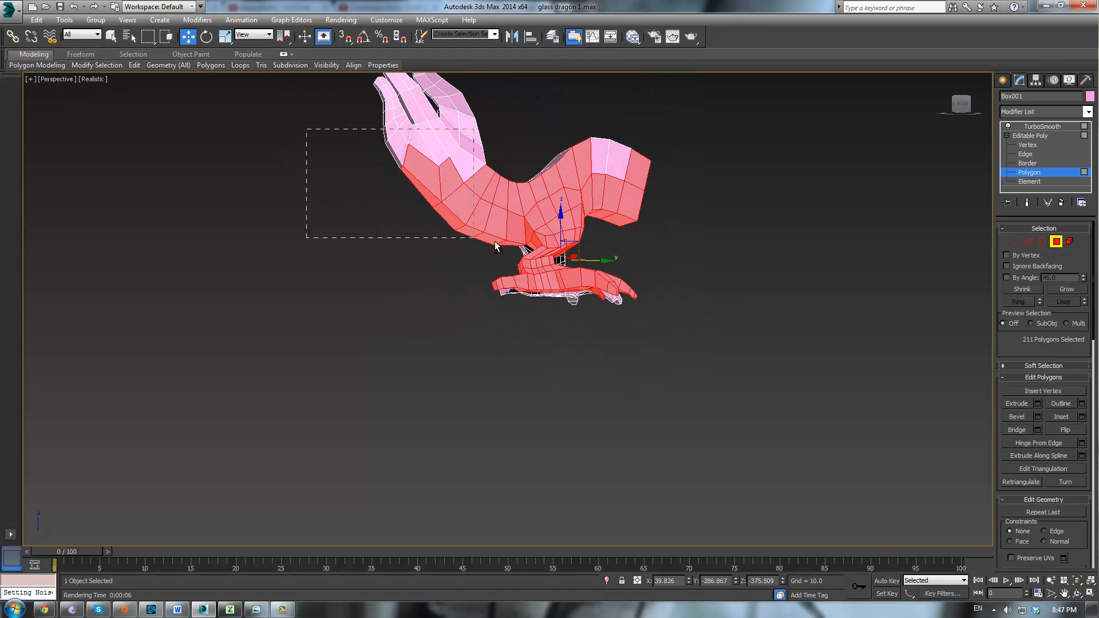
left_click_drag(496, 246, 495, 246, "alt")
left_click_drag(616, 229, 616, 229, "alt")
right_click(703, 223)
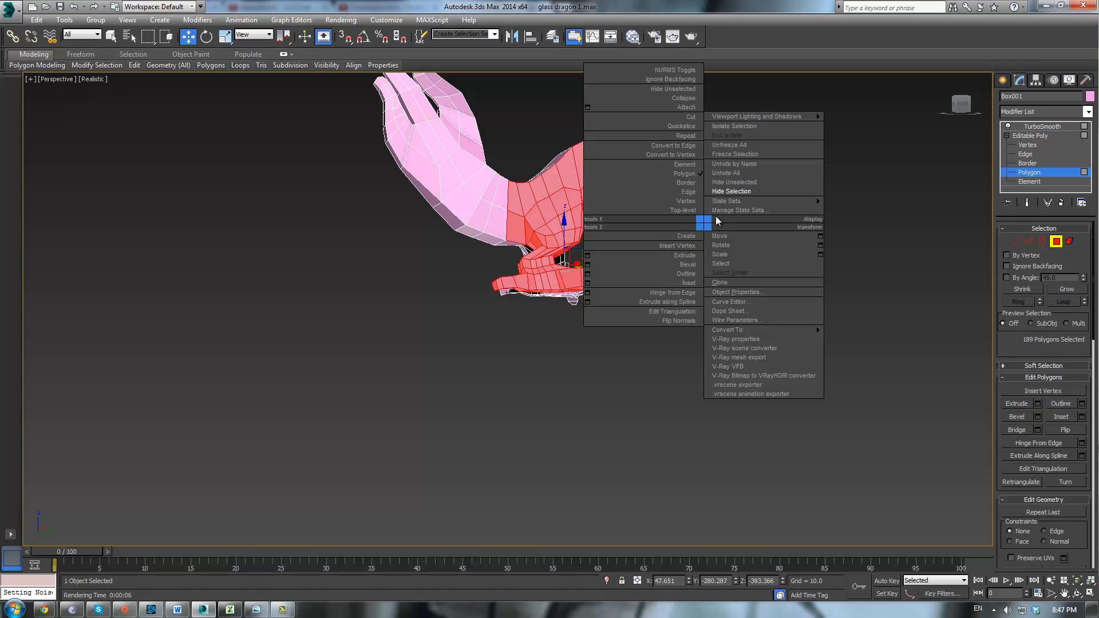
left_click(748, 127)
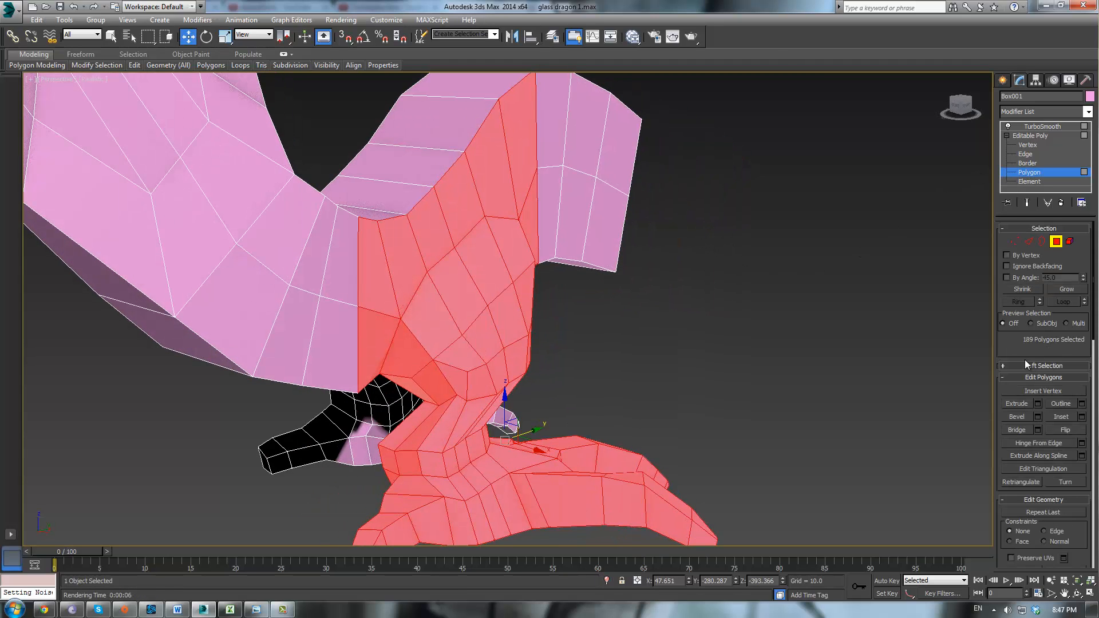
left_click_drag(1016, 356, 1022, 199)
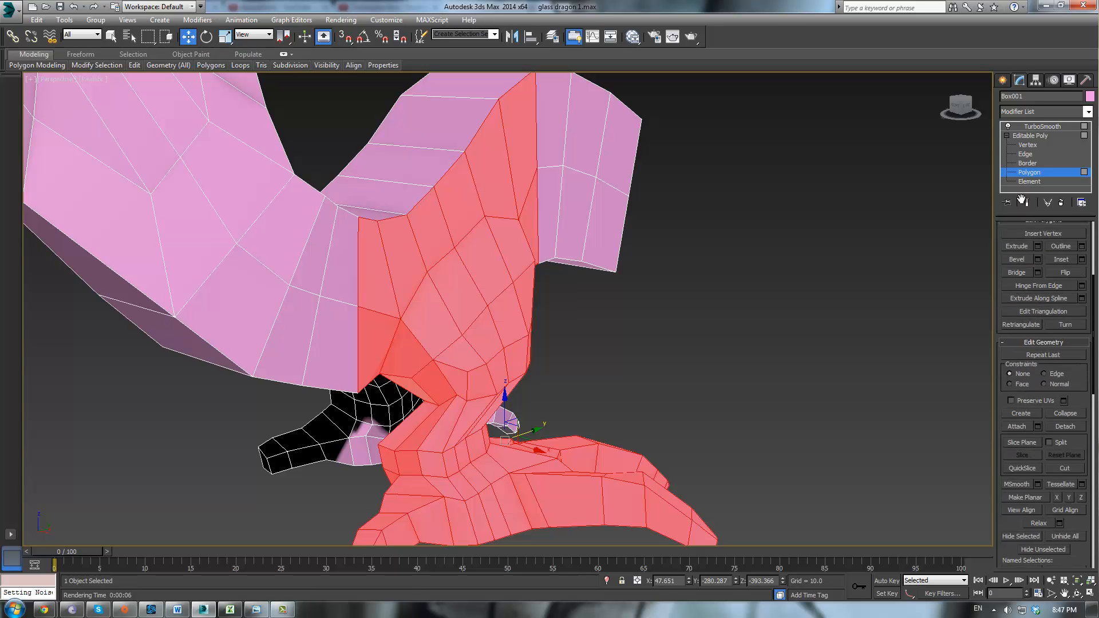
left_click(895, 407)
Select the full edge loop around the bend of the mirrored leg and move it backward toward the heel.
middle_click_drag(652, 314, 649, 270)
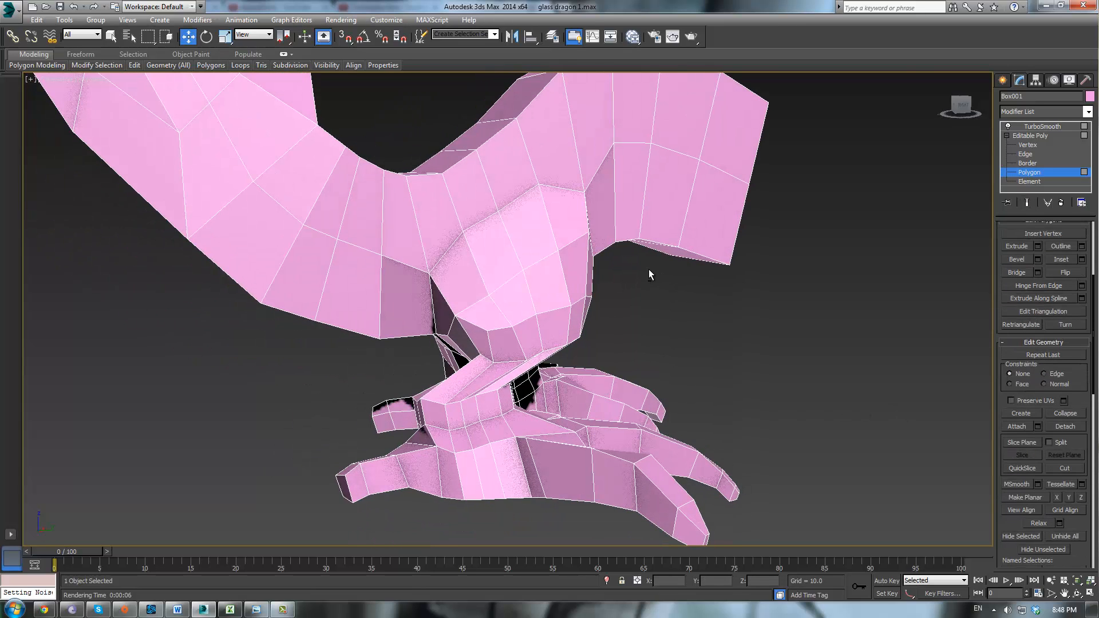
left_click(1025, 155)
left_click(512, 363)
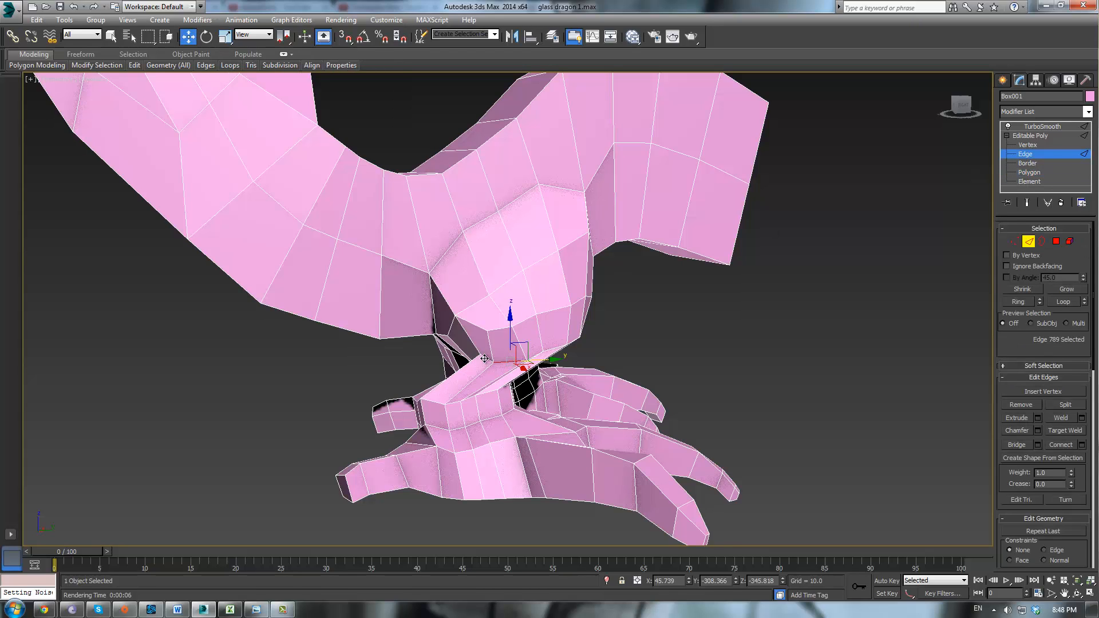
scroll(555, 366, "up", 3)
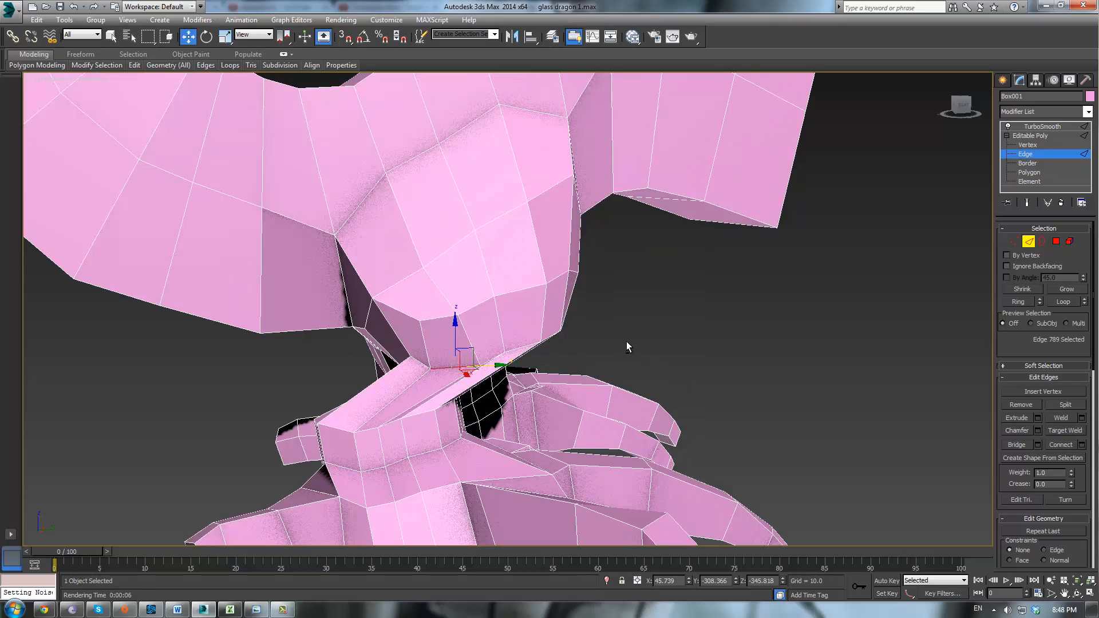
left_click(1064, 304)
mouse_move(588, 349)
middle_mouse_down("alt")
mouse_move(574, 315)
mouse_move(709, 320)
mouse_move(601, 356)
middle_mouse_up("alt")
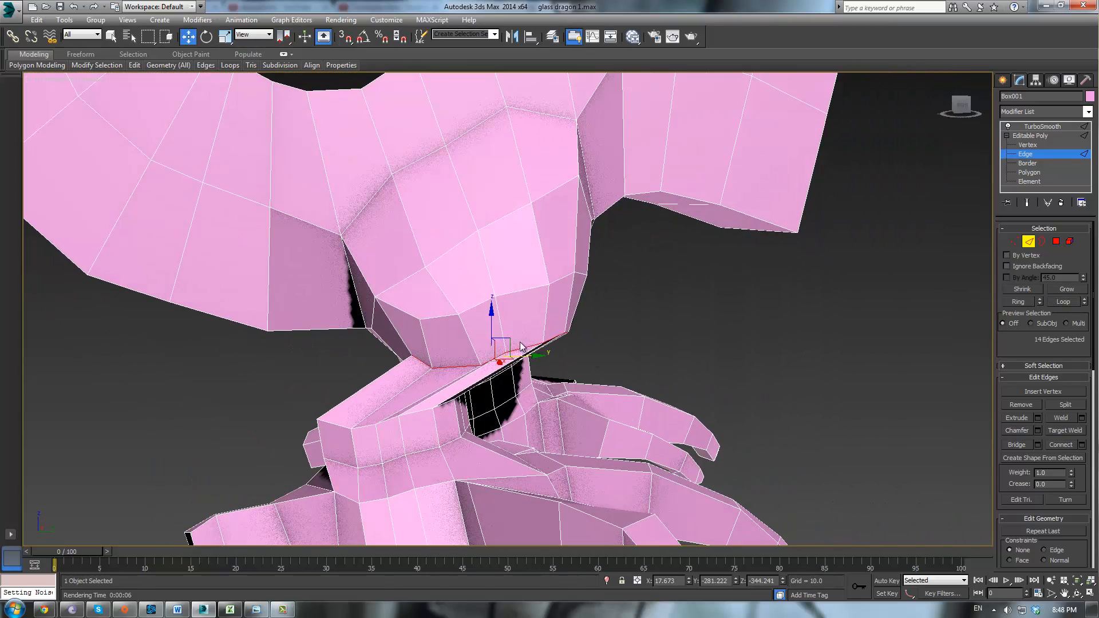
left_click_drag(500, 338, 430, 340)
middle_click_drag(431, 340, 455, 339, "alt")
Rotate the selected edge loop to follow the bend of the mirrored leg.
key("e")
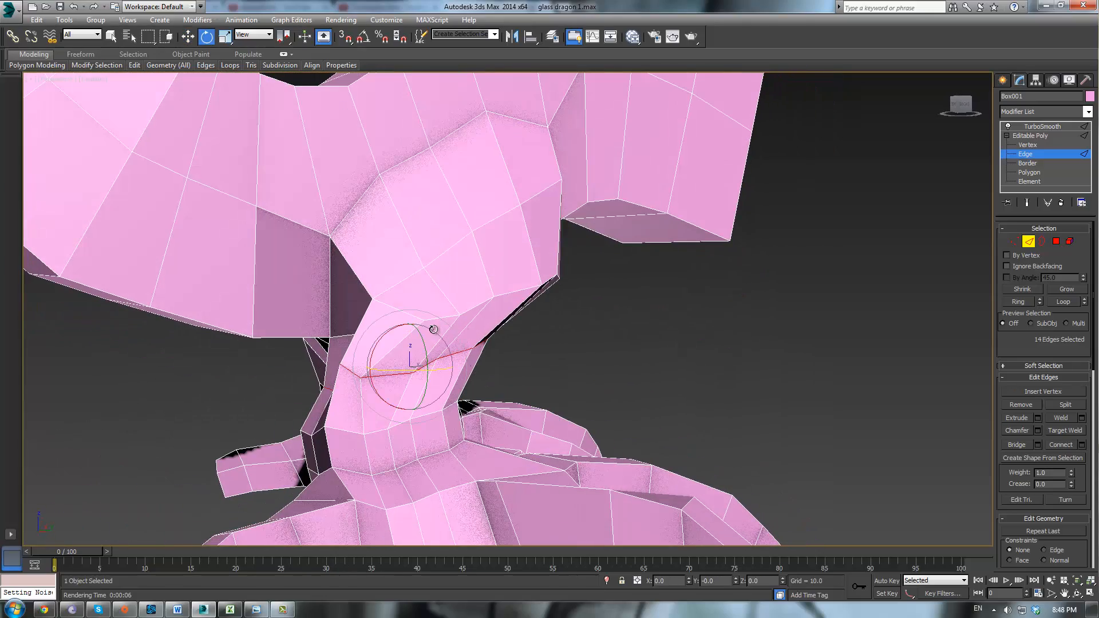
left_click_drag(379, 340, 380, 328)
middle_click_drag(380, 328, 530, 285, "alt")
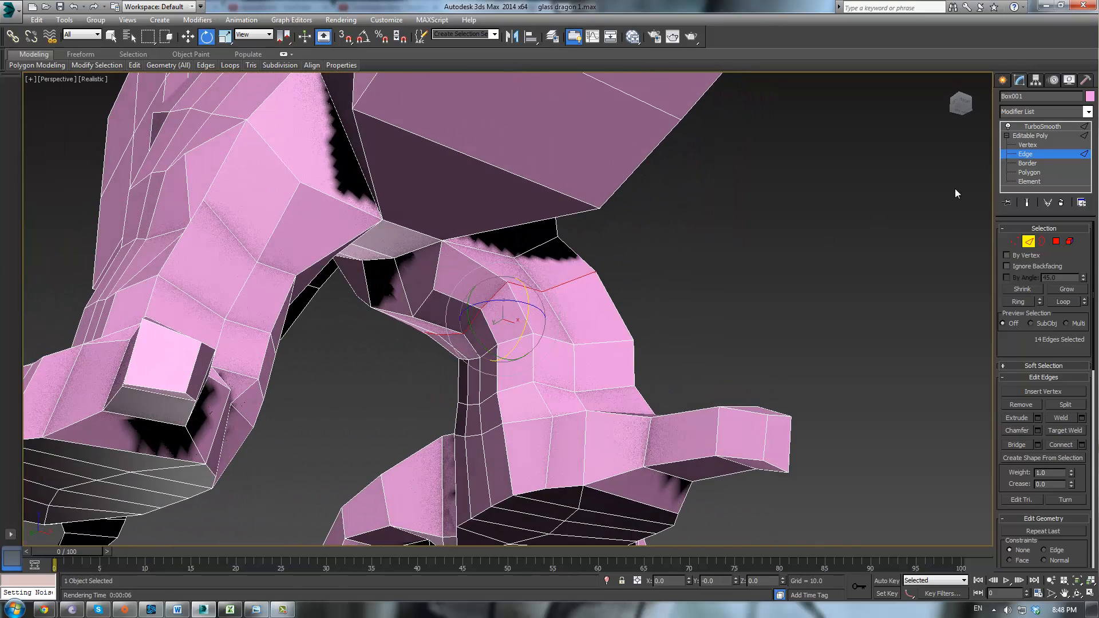
Leave edge editing to examine the smoothed bend of the mirrored leg, and return to vertex editing on the dragon.
left_click(1038, 135)
left_click(764, 238)
middle_click_drag(764, 238, 649, 272, "alt")
left_click(447, 327)
key("1")
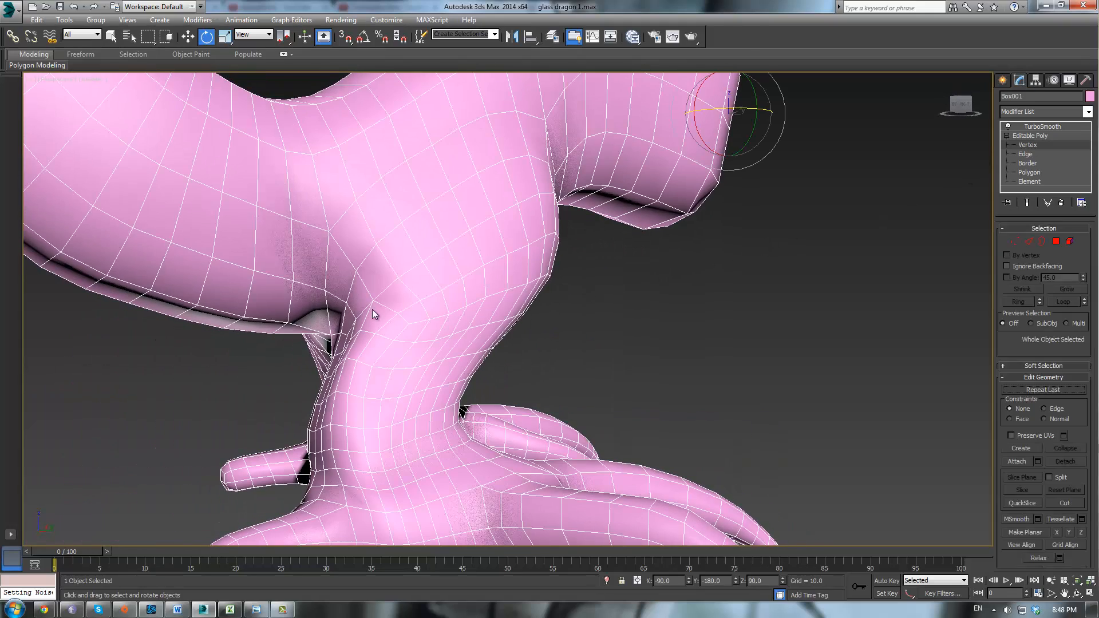
middle_click_drag(486, 338, 528, 313, "alt")
left_click(430, 279)
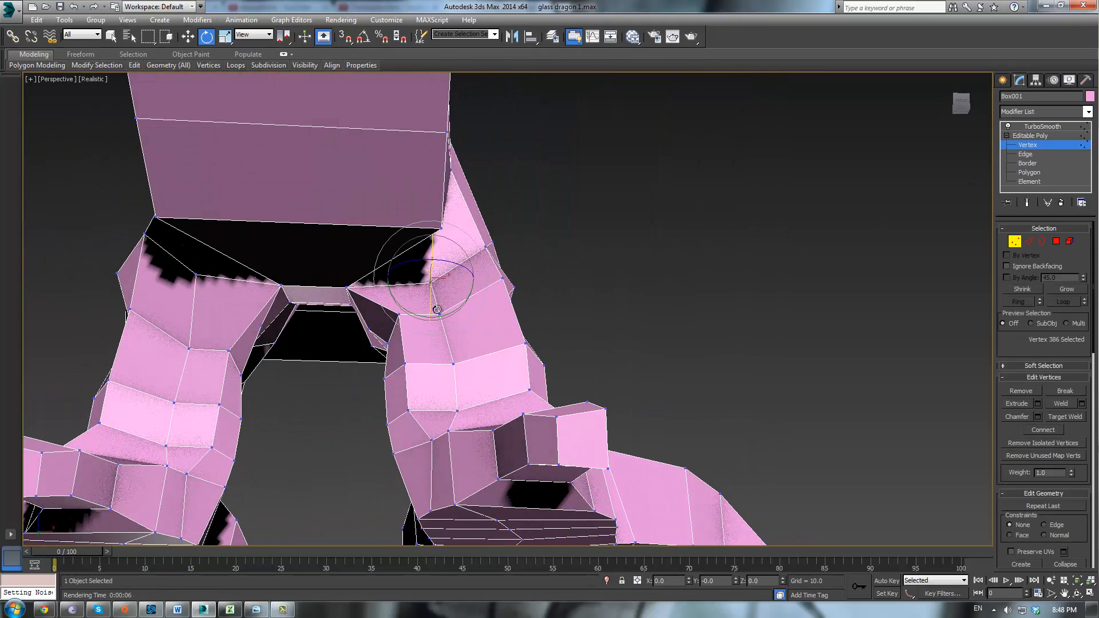
left_click(440, 314, "ctrl")
left_click(453, 362, "ctrl")
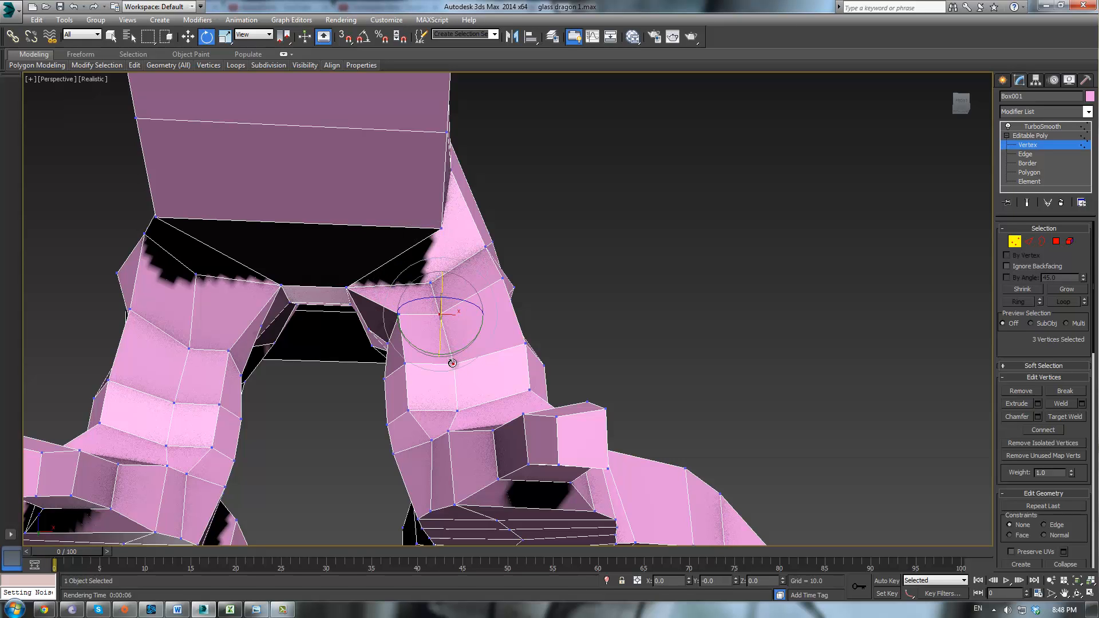
Reposition two vertices, one above the other, at the back of the mirrored leg's bend, shifting them upward.
key("w")
middle_click_drag(452, 363, 490, 390, "alt")
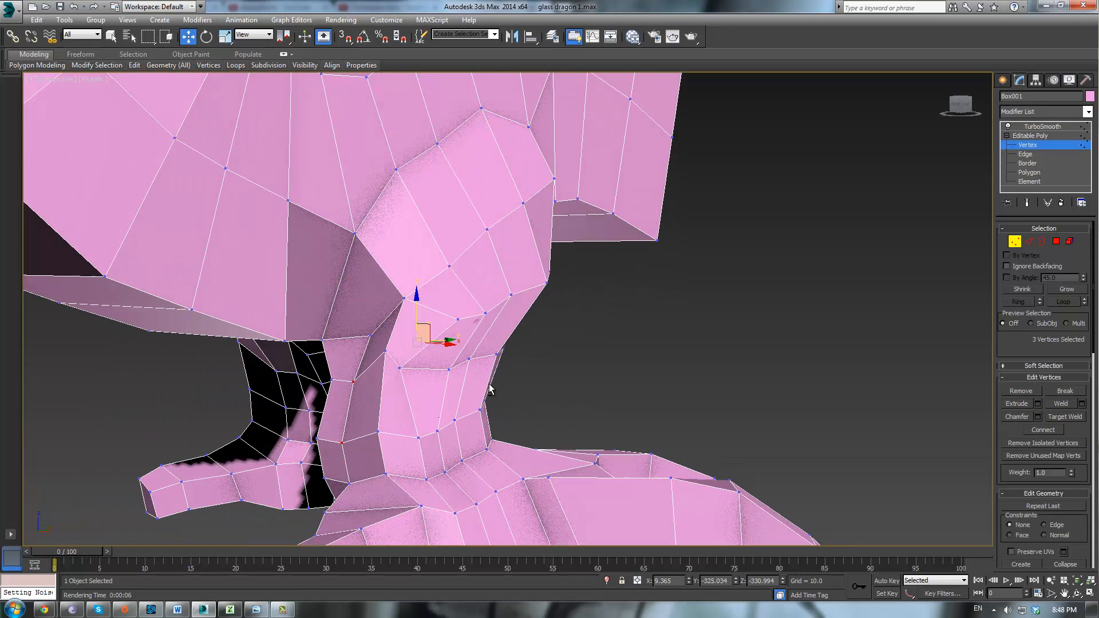
left_click(353, 381)
middle_click_drag(375, 368, 371, 357, "alt")
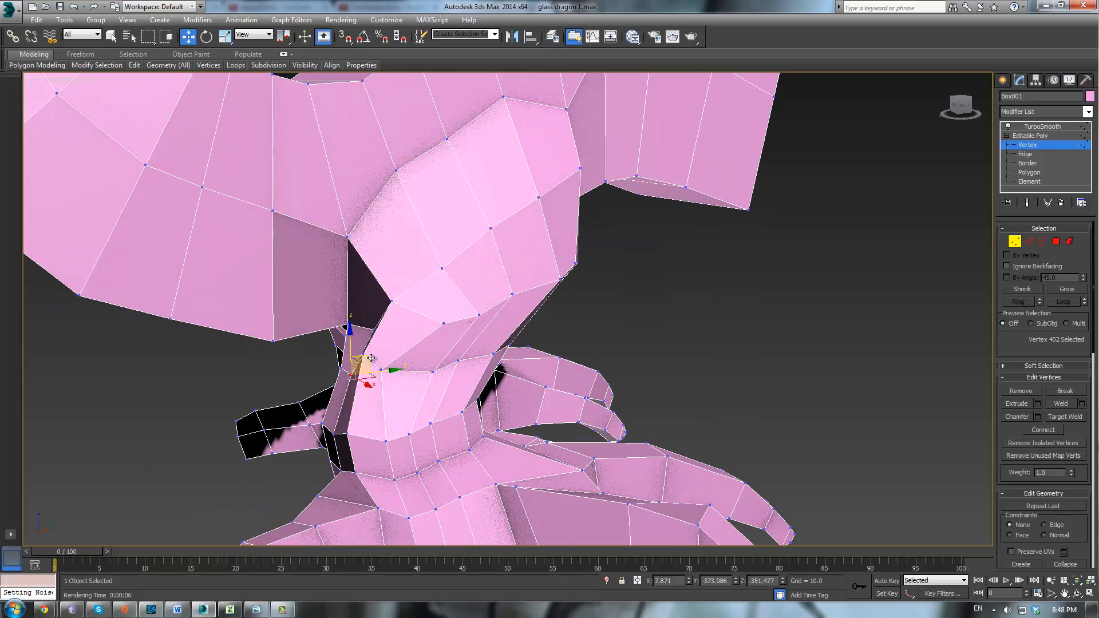
left_click_drag(367, 358, 370, 311)
left_click(374, 330)
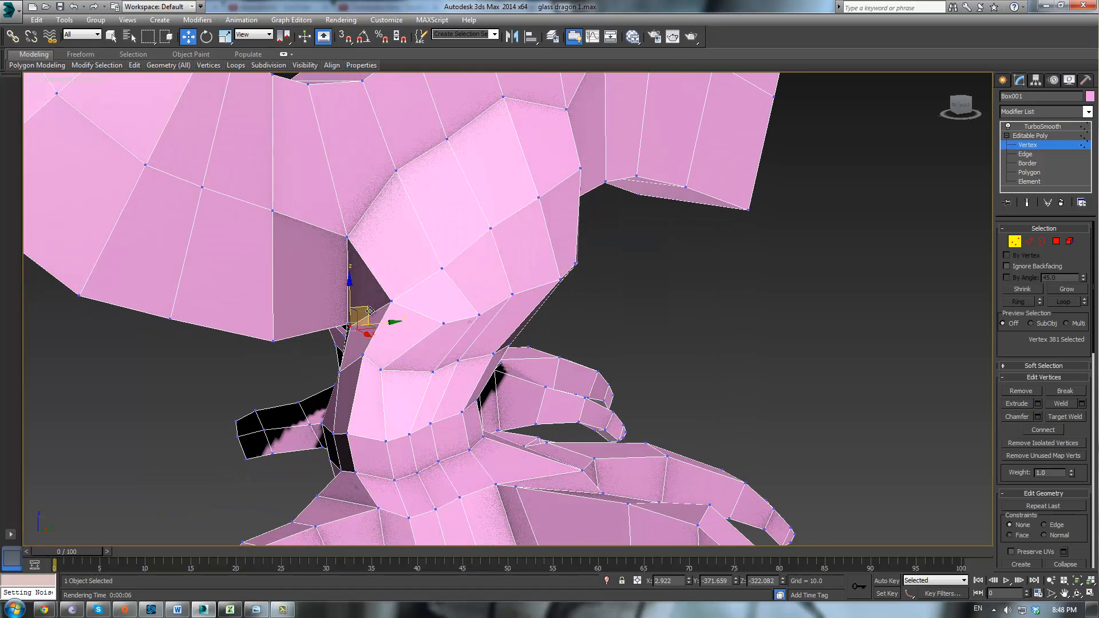
middle_click_drag(370, 311, 560, 304, "alt")
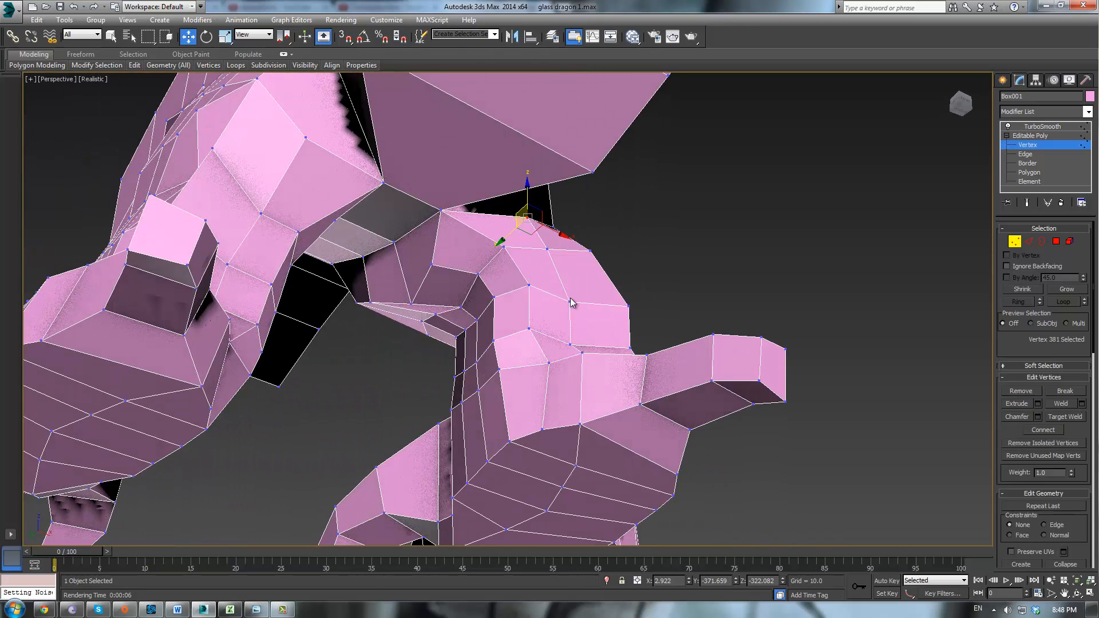
Raise the next lower vertex on the back of the mirrored leg and readjust the one above it to even the spacing.
left_click(571, 304)
left_click_drag(571, 314, 554, 243)
left_click(548, 248)
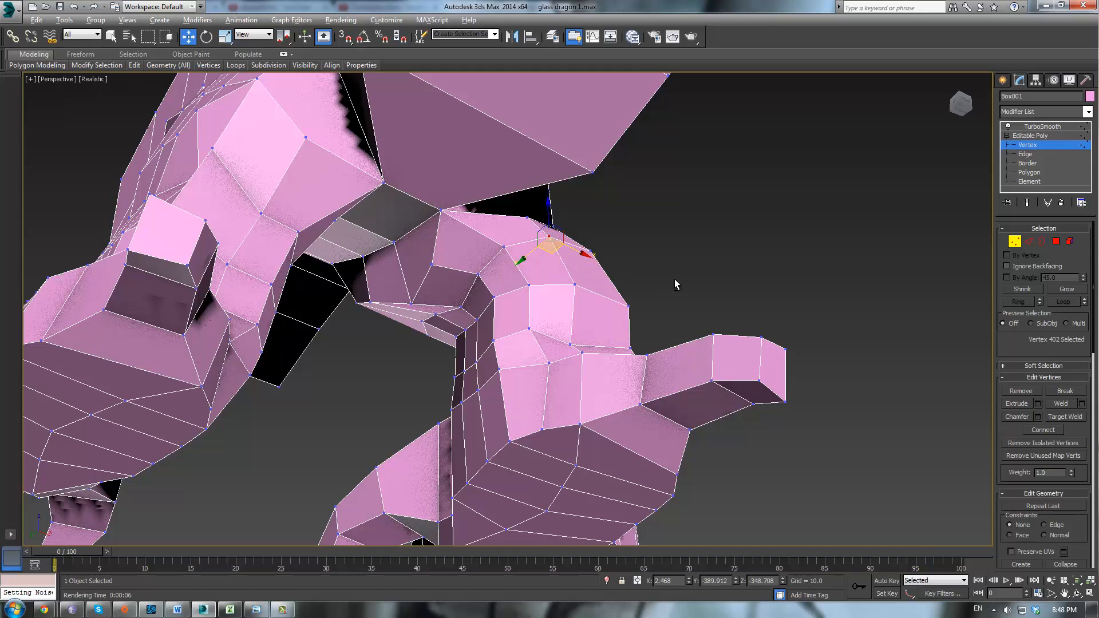
middle_click_drag(674, 279, 523, 323, "alt")
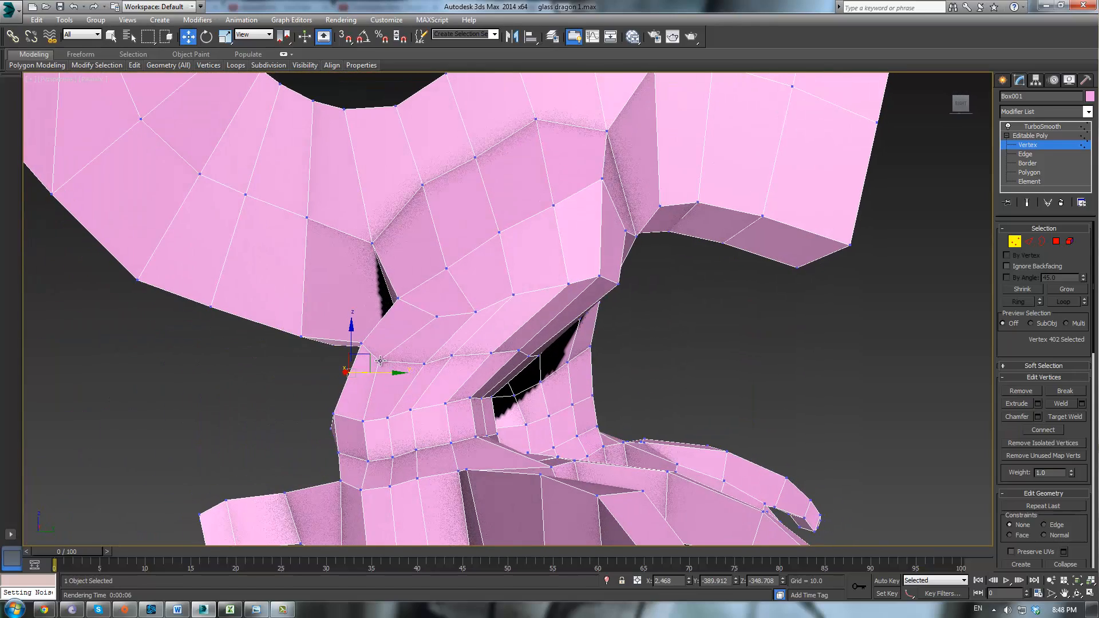
Move the neighbouring vertex on the outer side of the mirrored leg's bend forward in Y and outward in X.
left_click(375, 360)
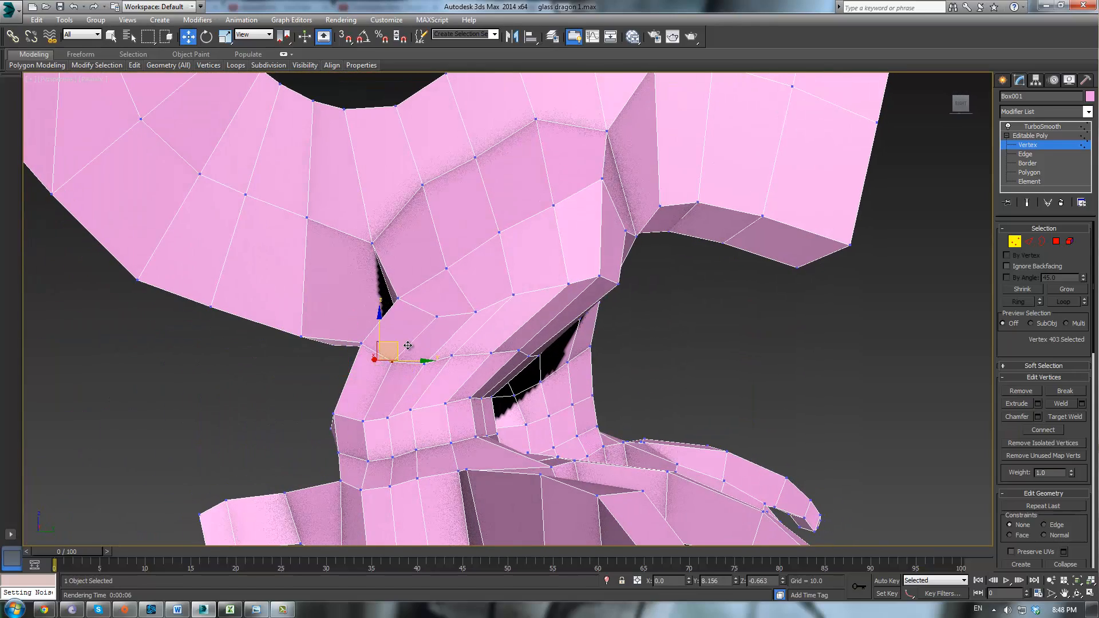
middle_click_drag(408, 345, 480, 411, "alt")
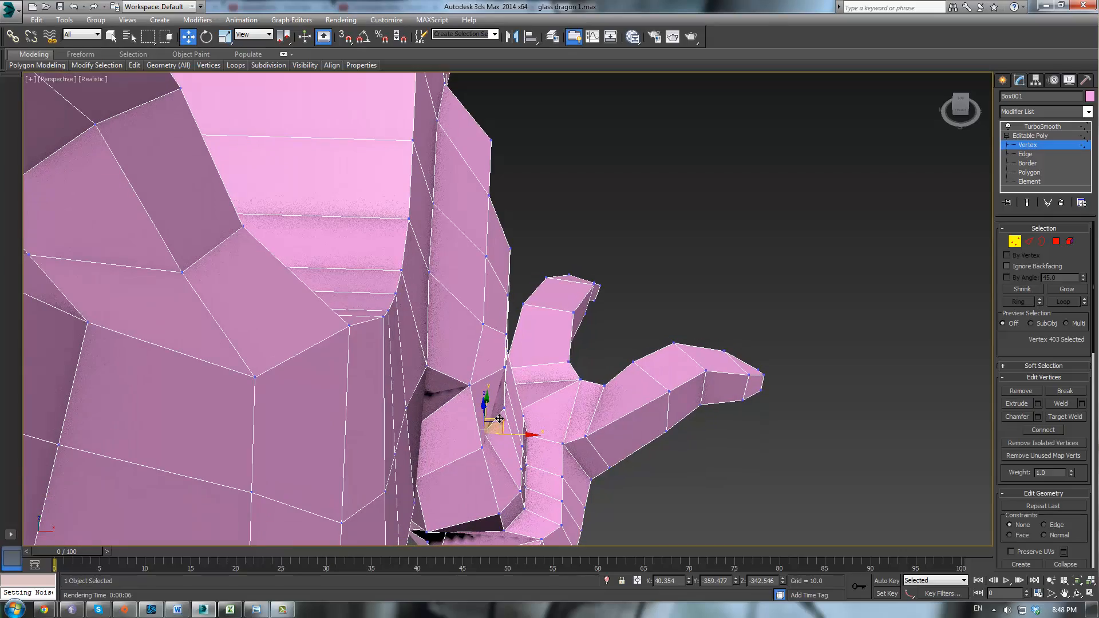
middle_click_drag(503, 395, 501, 342, "alt")
middle_click_drag(567, 323, 466, 300, "alt")
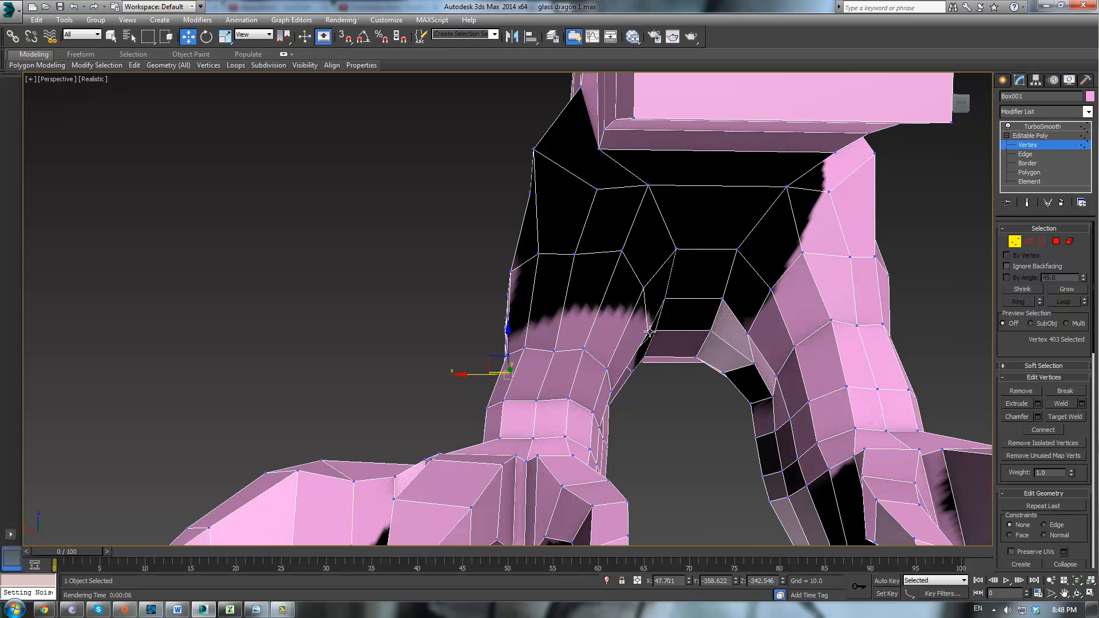
Select six vertices around the front of the mirrored leg's bend, rotate them and shift them about -16 units in Y and -14 in Z.
left_click(622, 251, "ctrl")
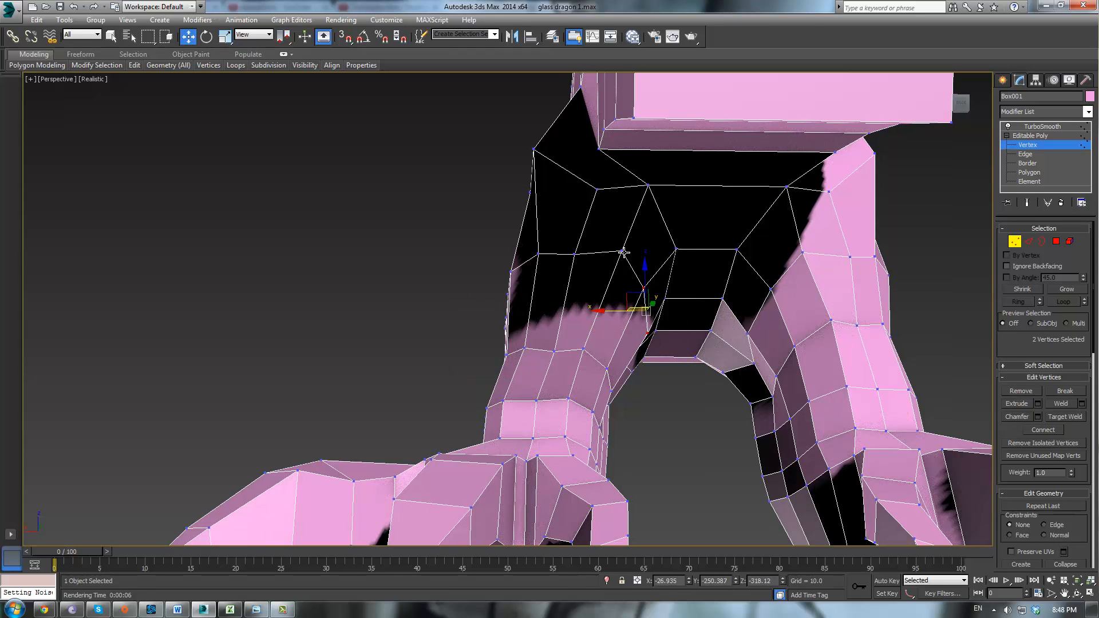
left_click(574, 254, "ctrl")
left_click(539, 253, "ctrl")
middle_click_drag(539, 253, 615, 280, "alt")
left_click(544, 283, "ctrl")
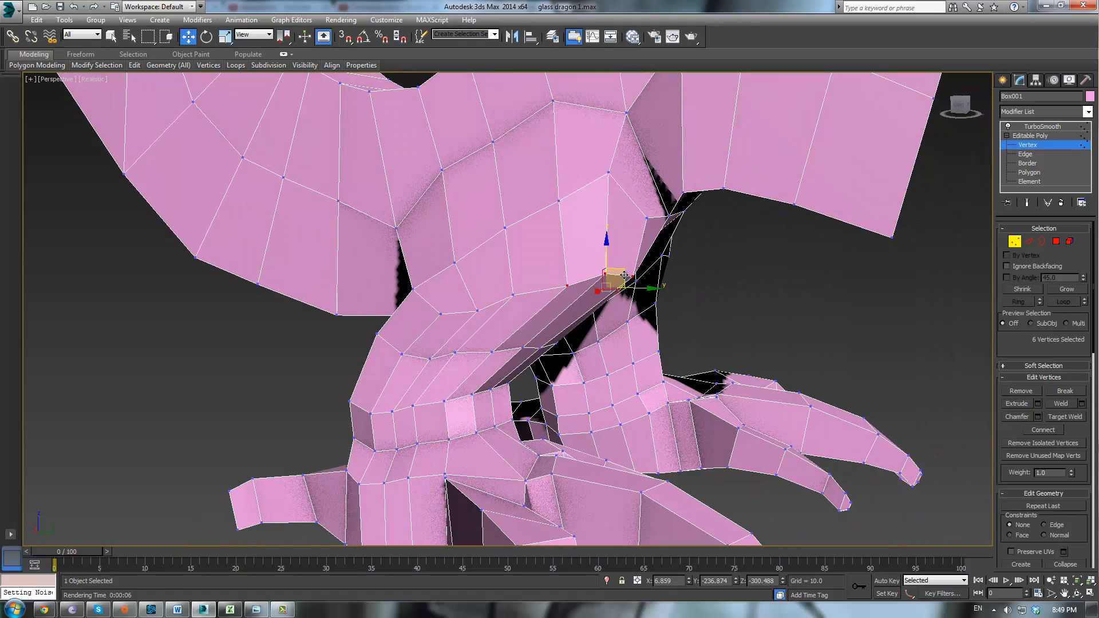
key("e")
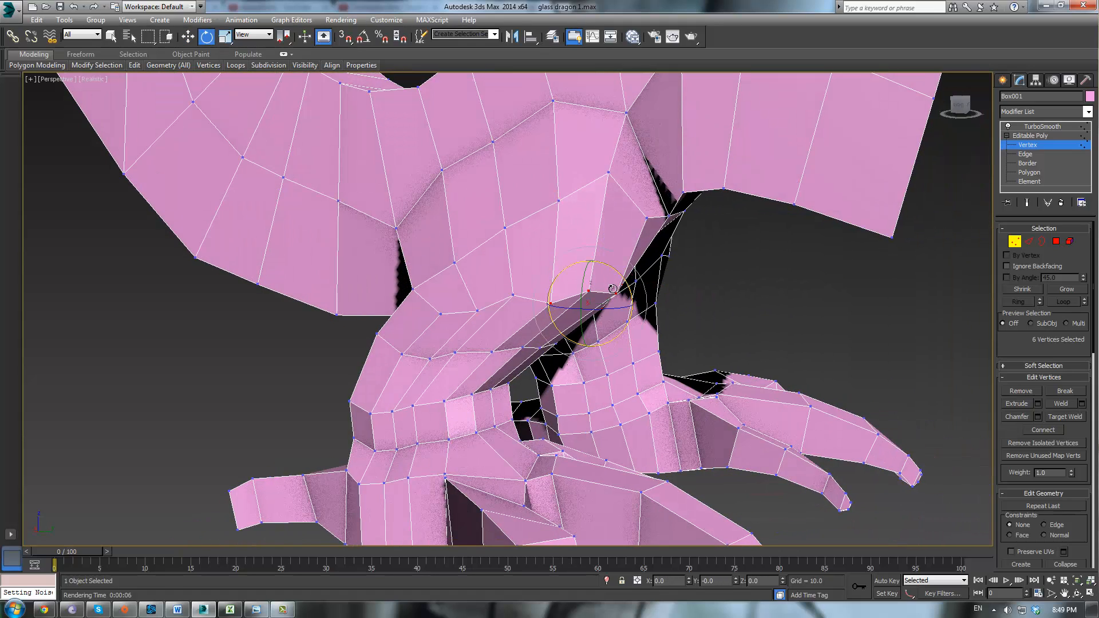
left_click_drag(626, 279, 597, 295)
key("w")
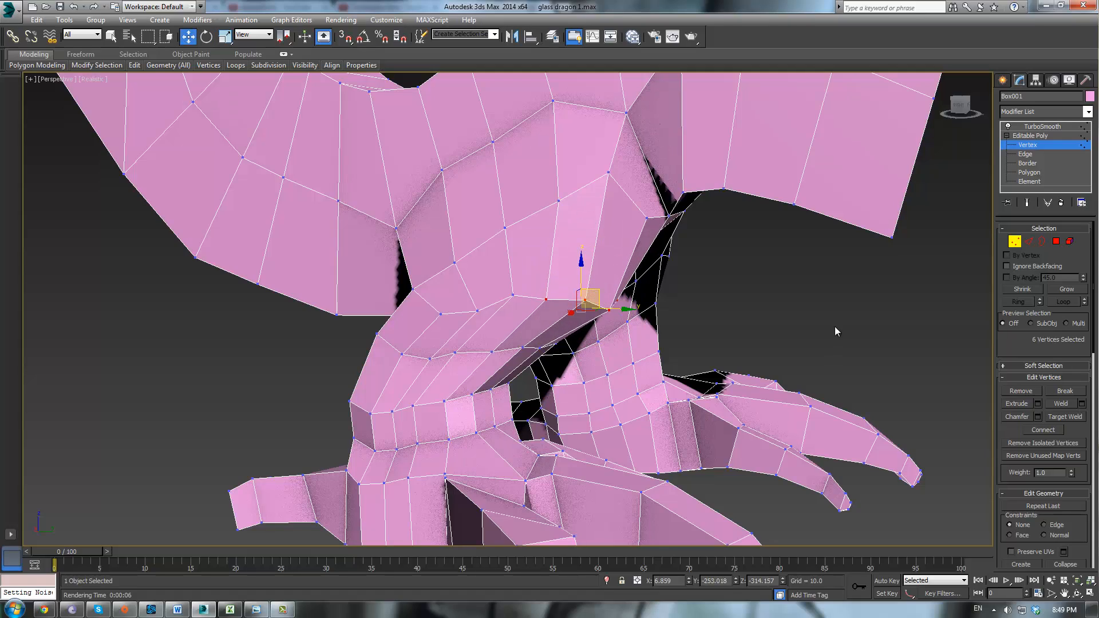
left_click(834, 327)
Move the folded vertex on the inner side of the mirrored leg about -13 units in X and -20 in Y.
middle_click_drag(834, 327, 675, 252, "alt")
scroll(676, 254, "up", 3)
left_click(527, 267)
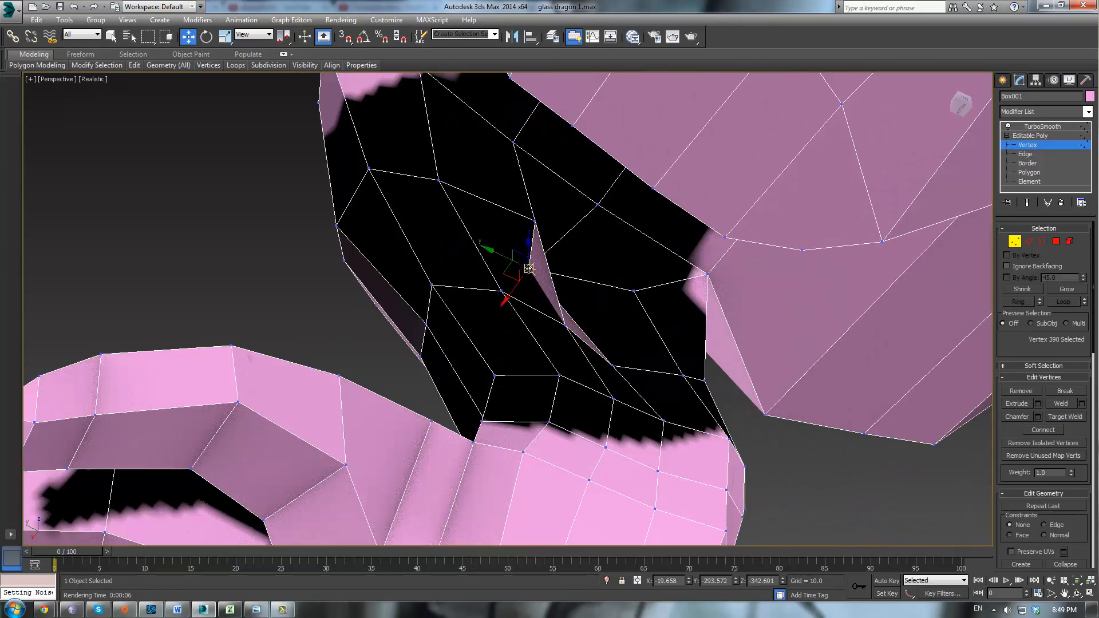
middle_click_drag(532, 271, 581, 307, "alt")
left_click_drag(580, 313, 632, 325)
middle_click_drag(630, 324, 568, 278, "alt")
left_click_drag(507, 208, 647, 261)
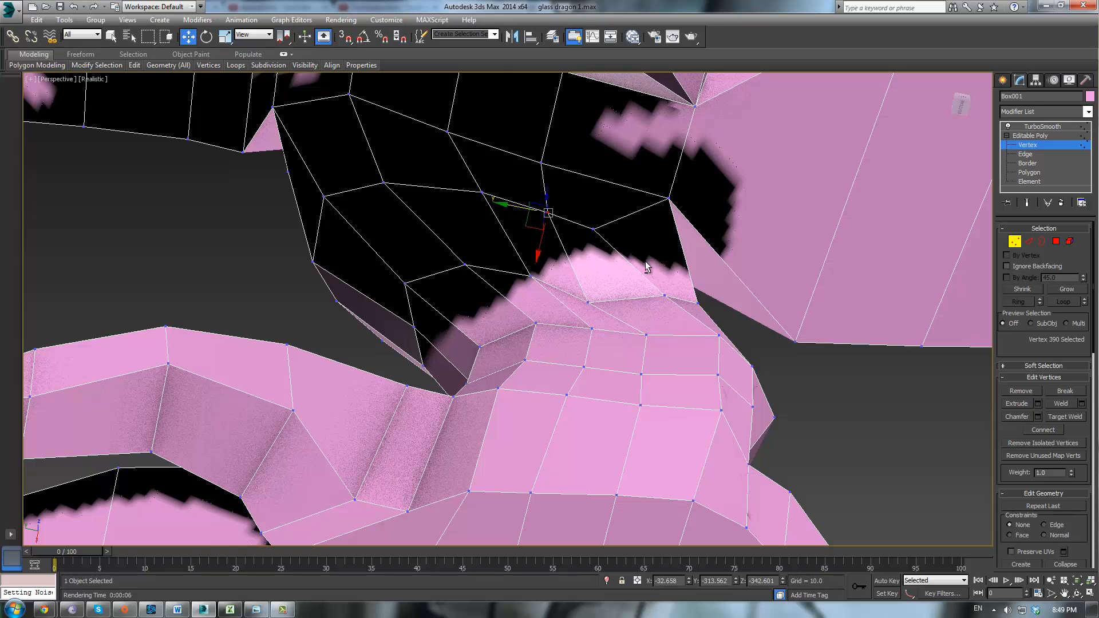
Nudge the vertex on the mirrored leg's inner thigh just below the body, and clear the vertex selection.
middle_click_drag(646, 261, 502, 277, "alt")
left_click(480, 275)
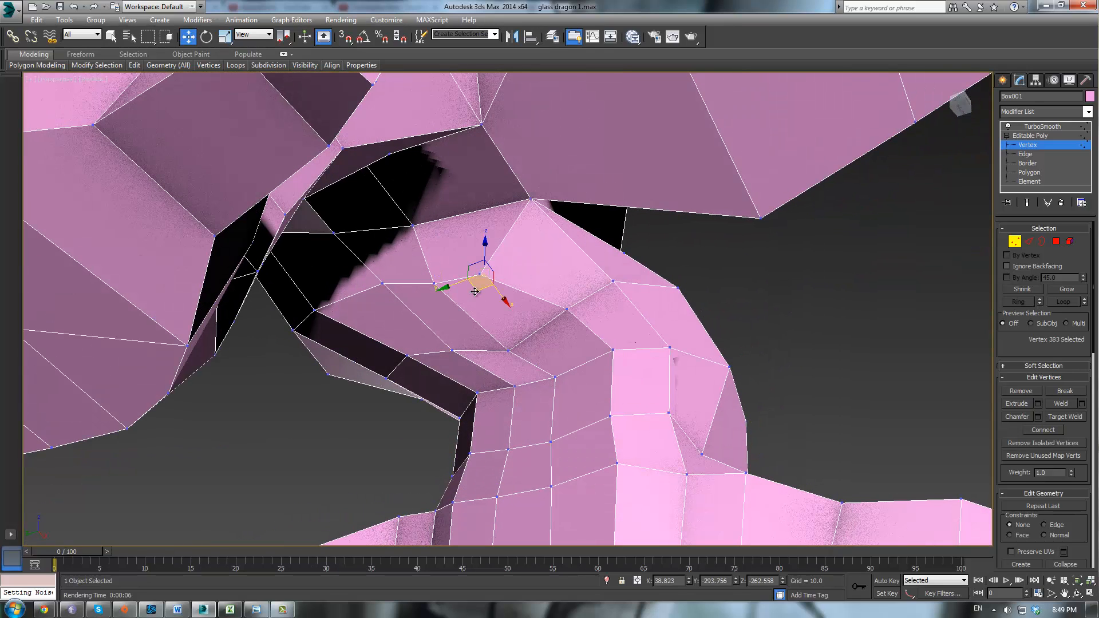
left_click_drag(501, 286, 497, 287)
left_click(799, 326)
Return to the TurboSmooth level, deselect the dragon to examine its smoothed legs from several angles, and reselect it.
scroll(799, 325, "down", 3)
middle_click_drag(792, 331, 815, 322, "alt")
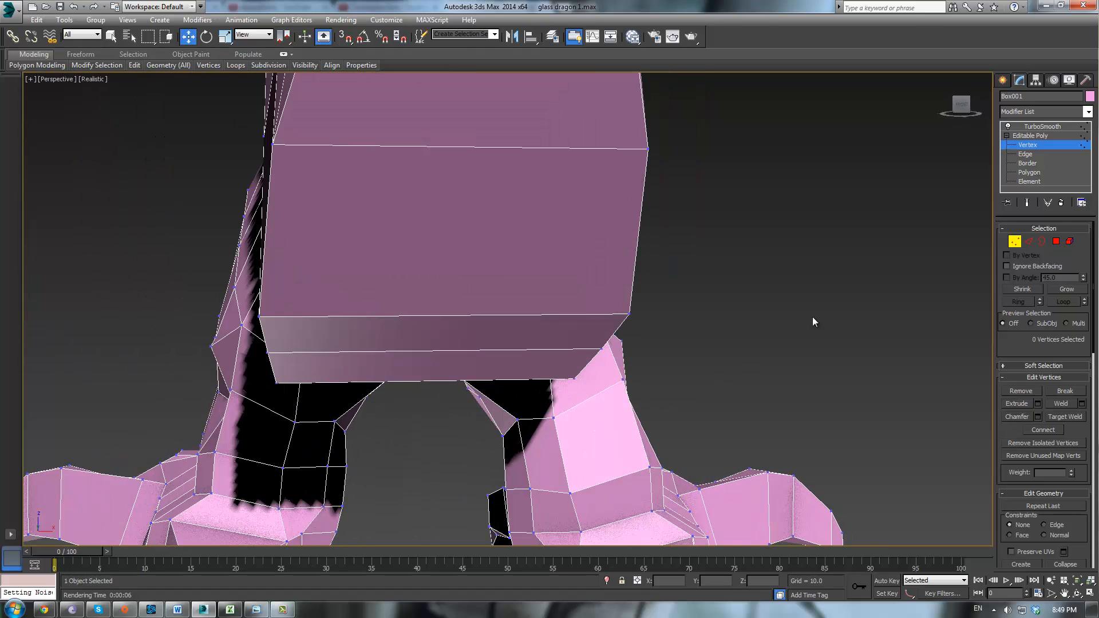
left_click(1021, 139)
left_click(1039, 127)
left_click(761, 239)
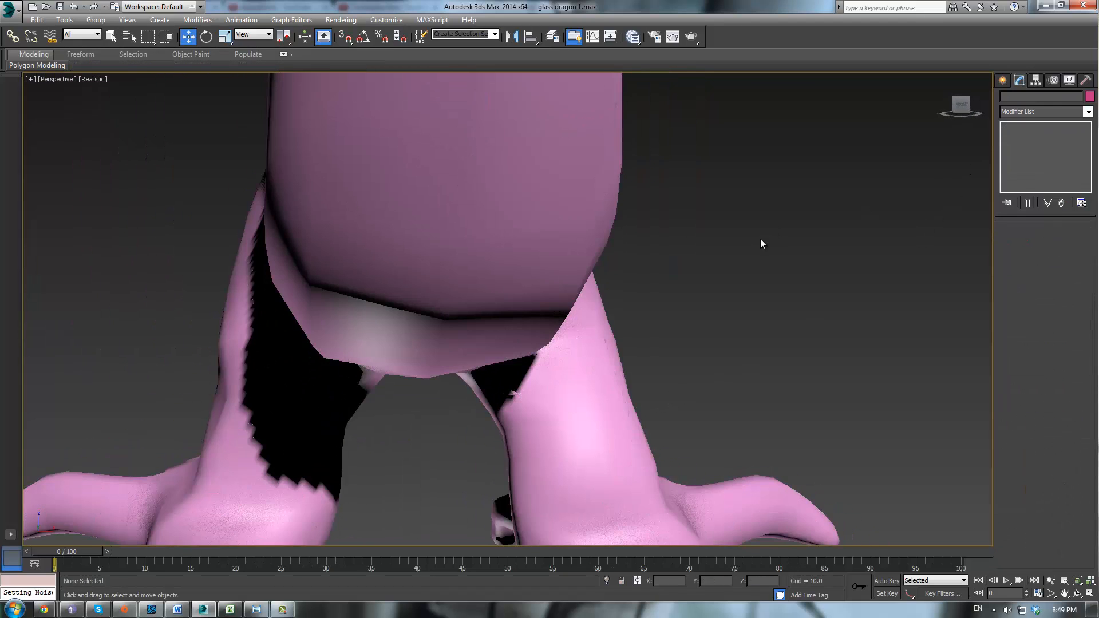
middle_click_drag(761, 239, 379, 352, "alt")
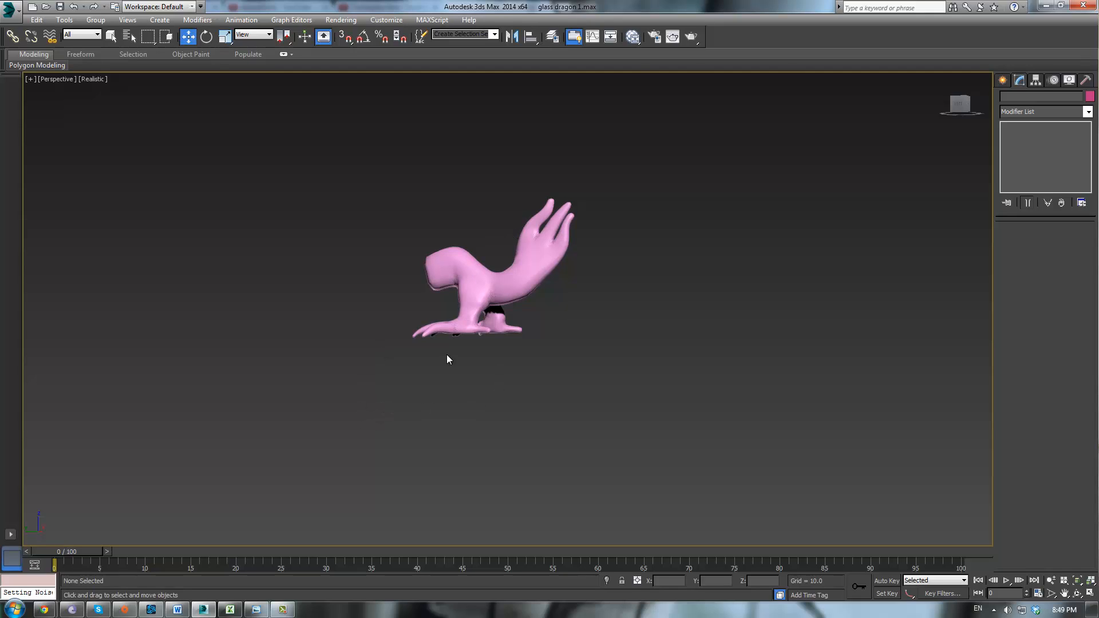
scroll(450, 355, "up", 4)
middle_click_drag(497, 311, 591, 296, "alt")
left_click(580, 285)
scroll(638, 314, "down", 5)
scroll(659, 317, "down", 4)
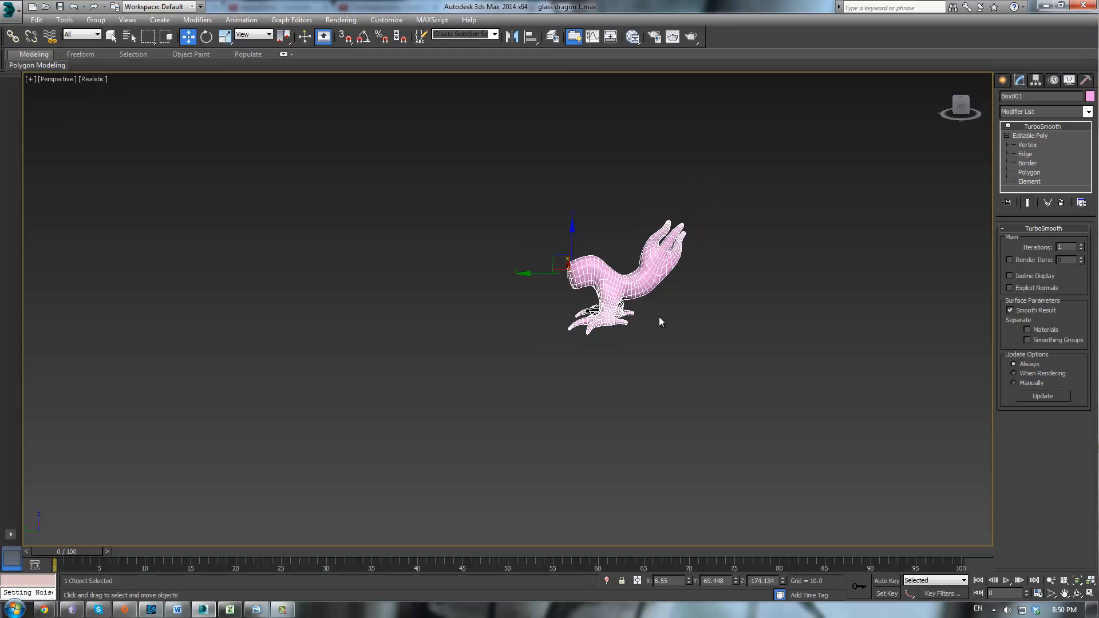
Select the 14-edge loop around the near hind leg's ankle and scale it to about 95% in X and Y.
left_click(720, 328)
scroll(716, 332, "up", 3)
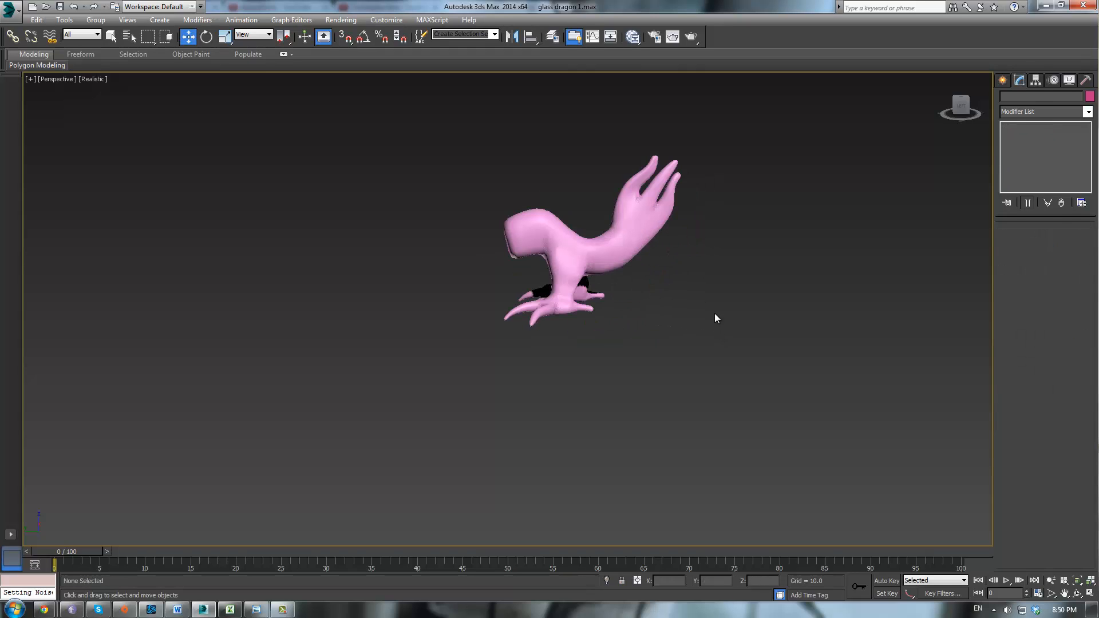
left_click(539, 251)
left_click(1023, 153)
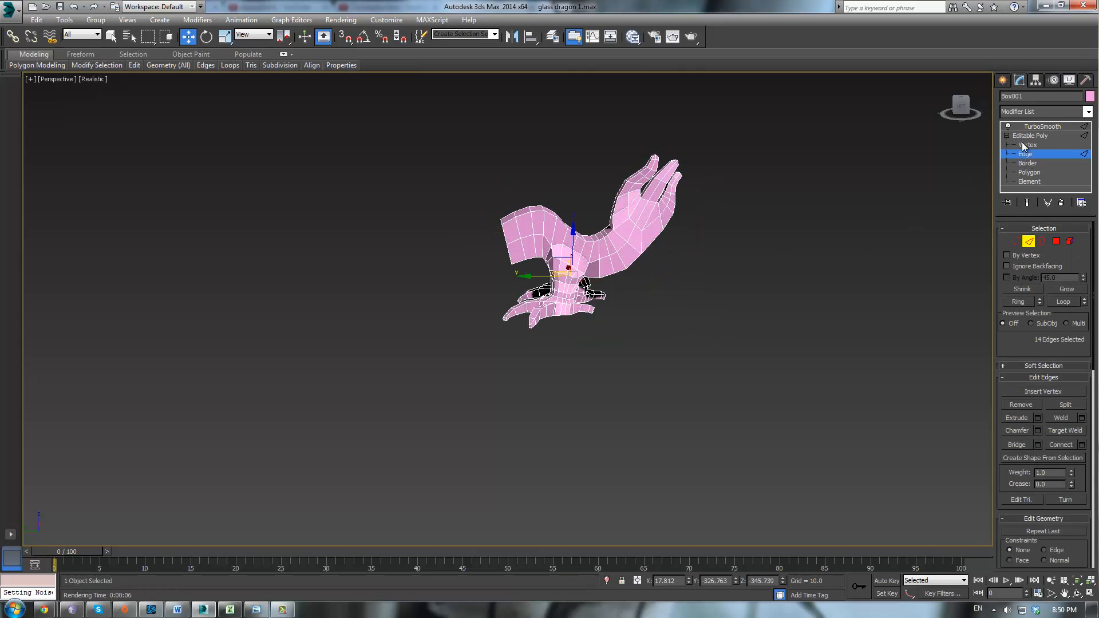
scroll(630, 312, "up", 6)
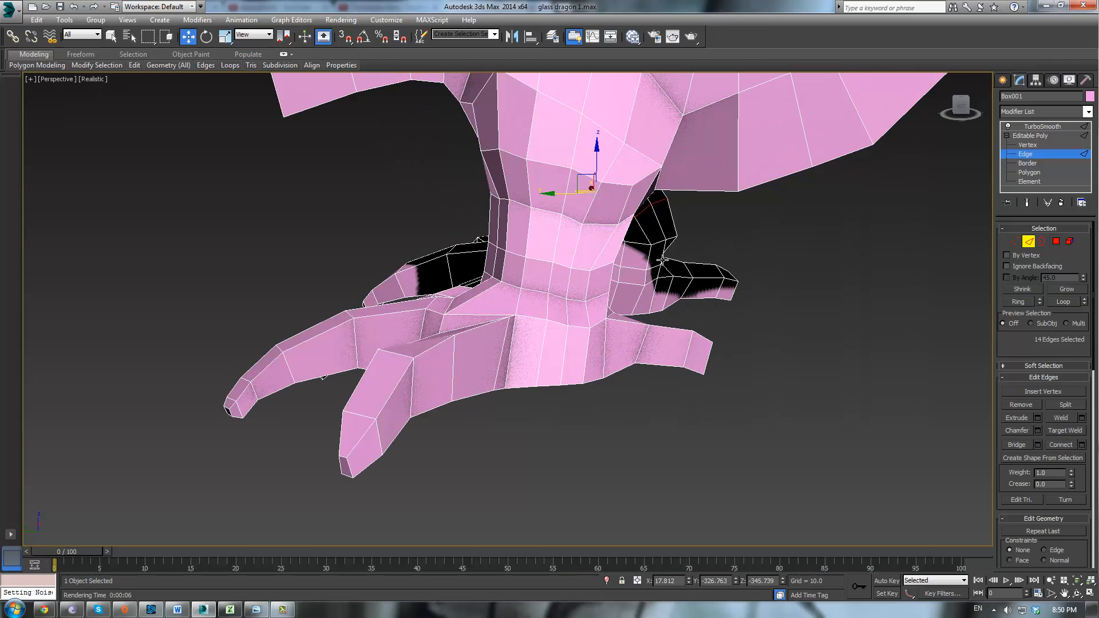
left_click(567, 296)
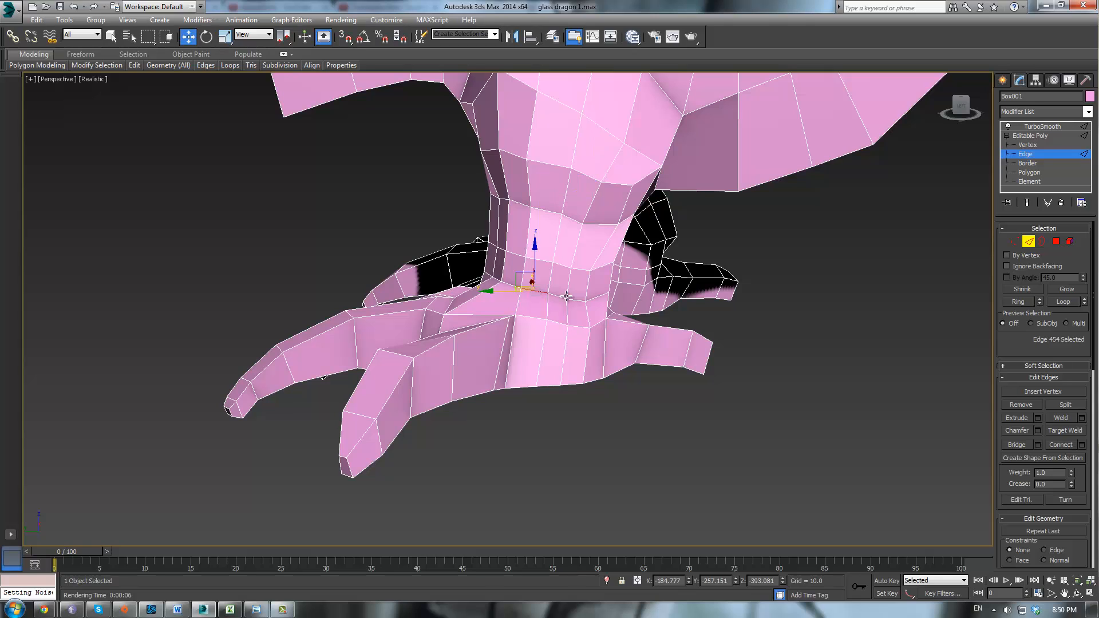
left_click(1062, 301)
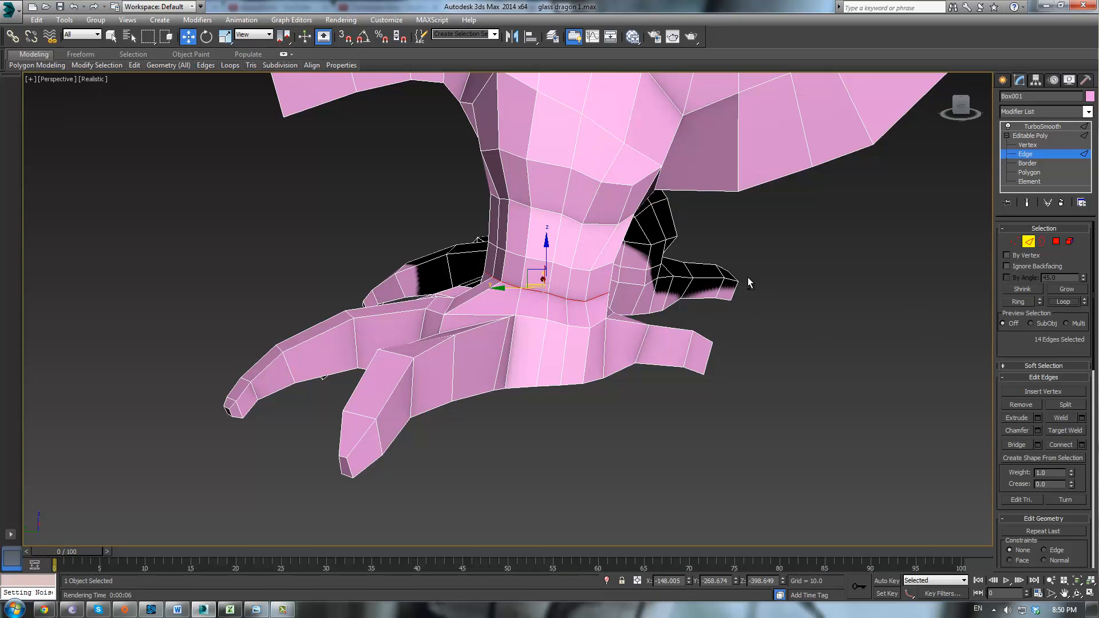
middle_click_drag(748, 277, 796, 281, "alt")
key("r")
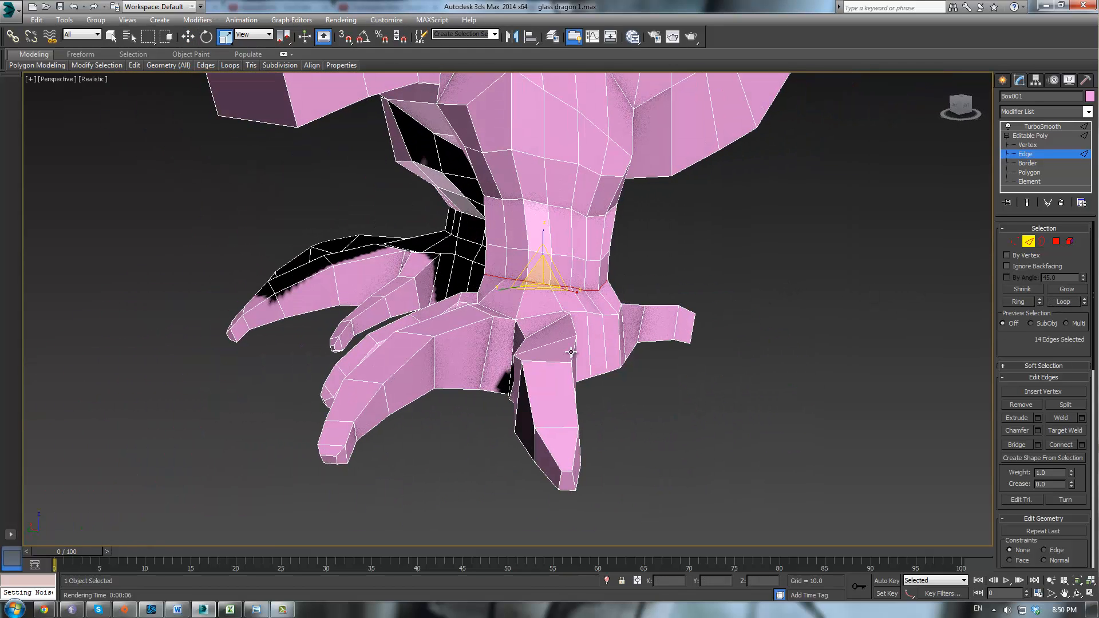
middle_click_drag(622, 304, 635, 323, "alt")
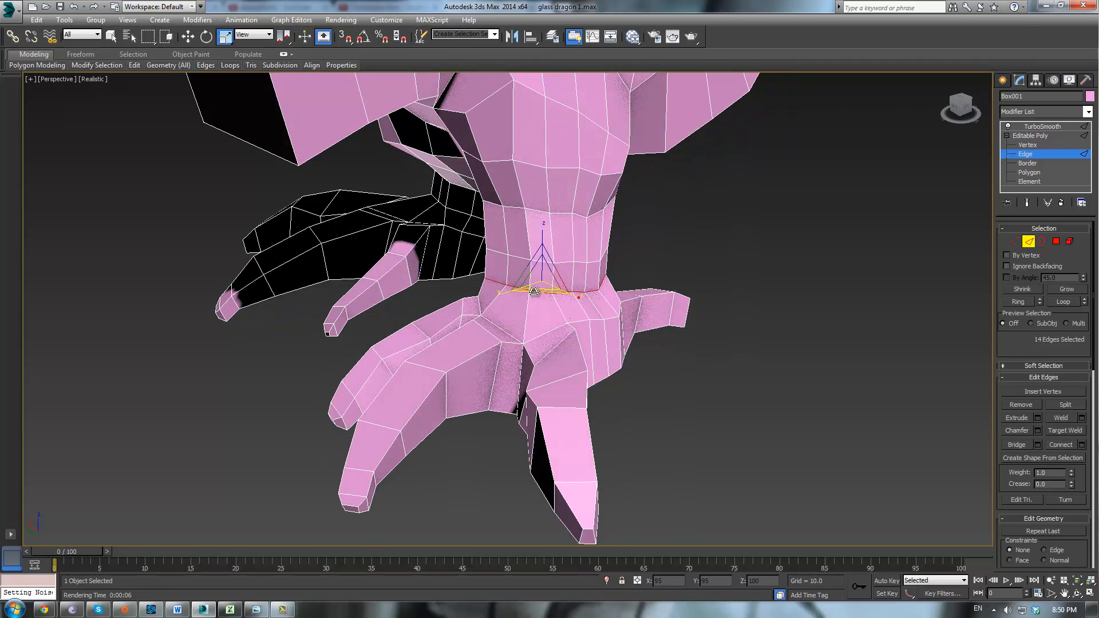
left_click(1030, 135)
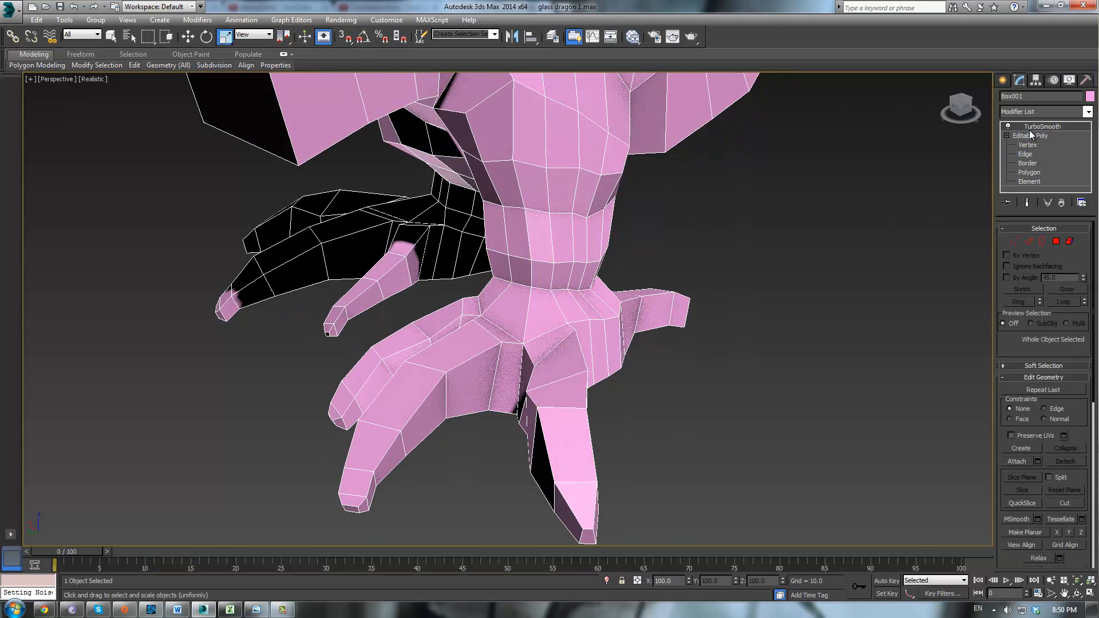
Select the 14-edge loop around the other hind leg's ankle, scale it in slightly, and return to the TurboSmooth level.
left_click(788, 266)
mouse_move(787, 267)
middle_mouse_down("alt")
mouse_move(750, 302)
mouse_move(790, 277)
mouse_move(851, 276)
mouse_move(928, 297)
middle_mouse_up("alt")
left_click(400, 304)
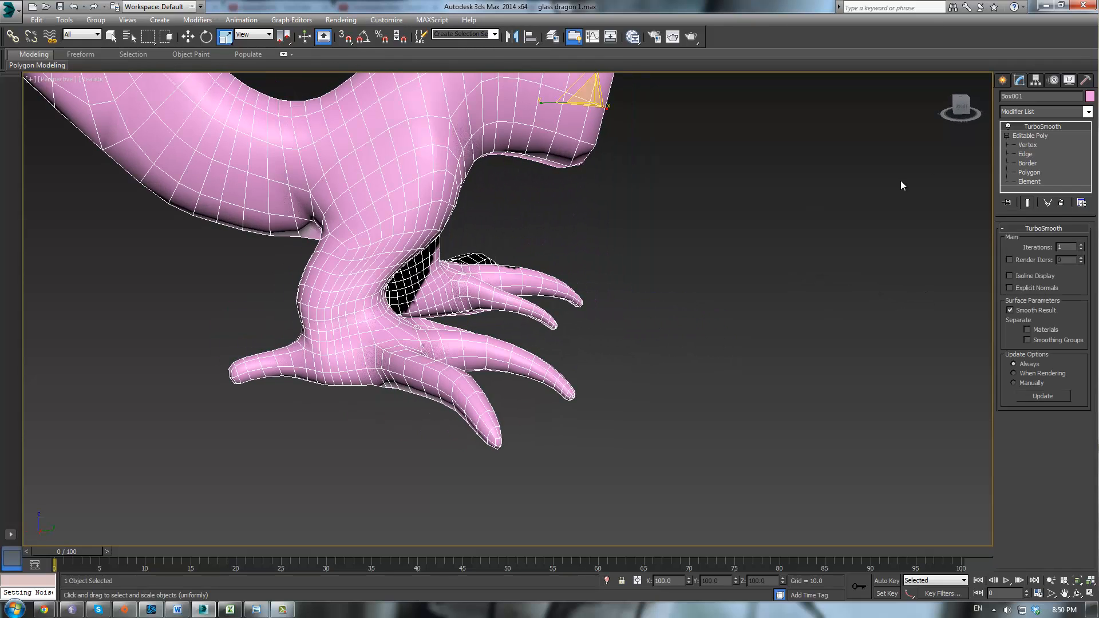
left_click(1025, 154)
left_click(363, 324)
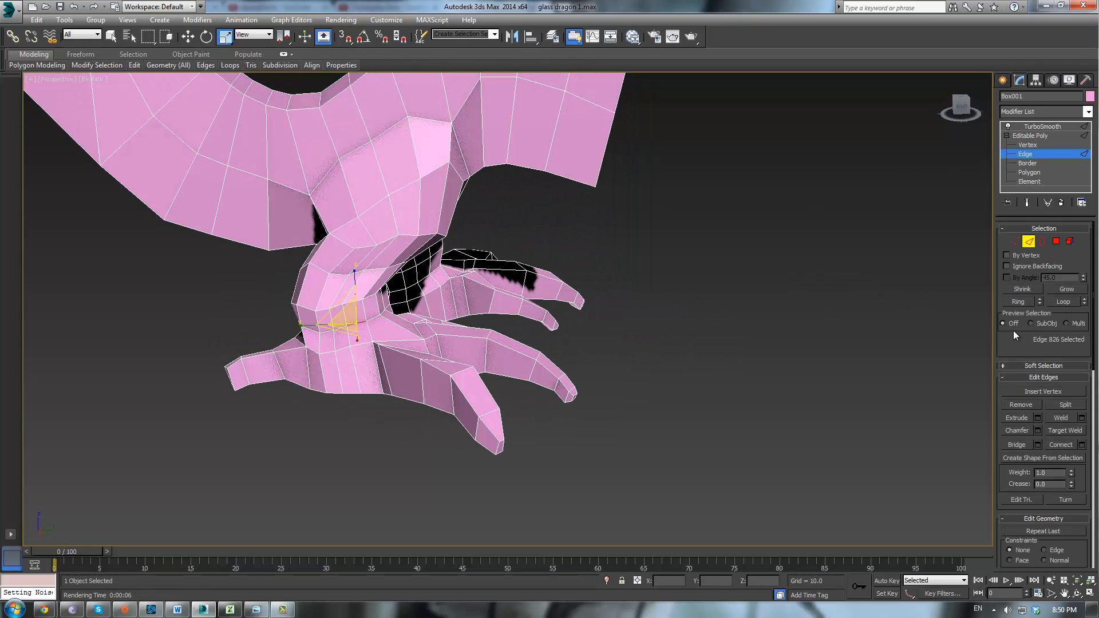
left_click(1062, 302)
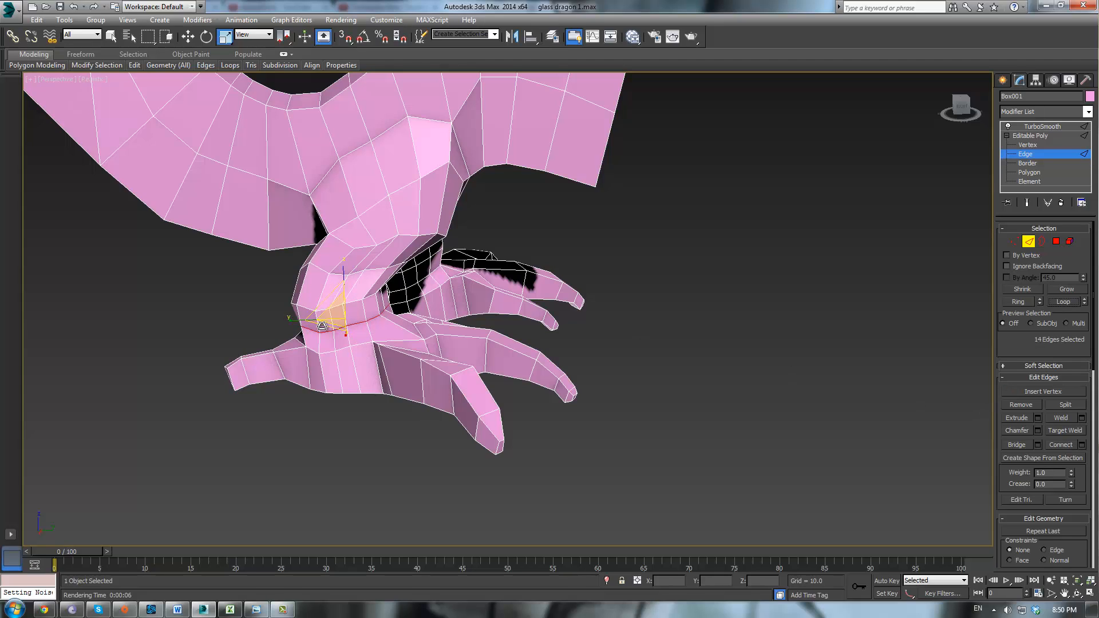
left_click_drag(330, 316, 329, 322)
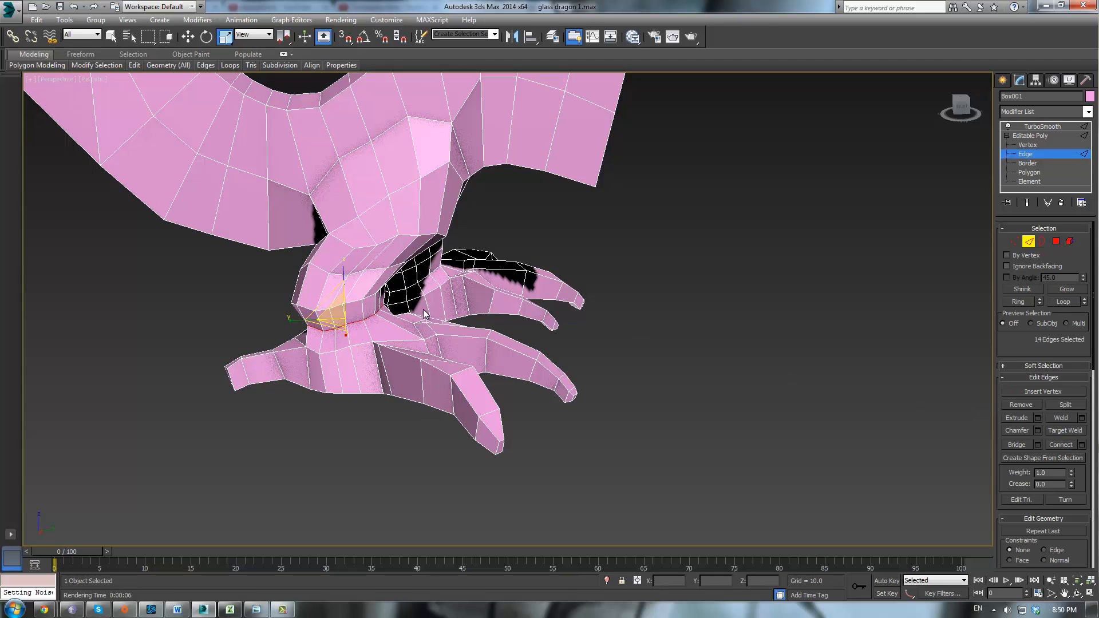
left_click(1029, 137)
left_click(1031, 127)
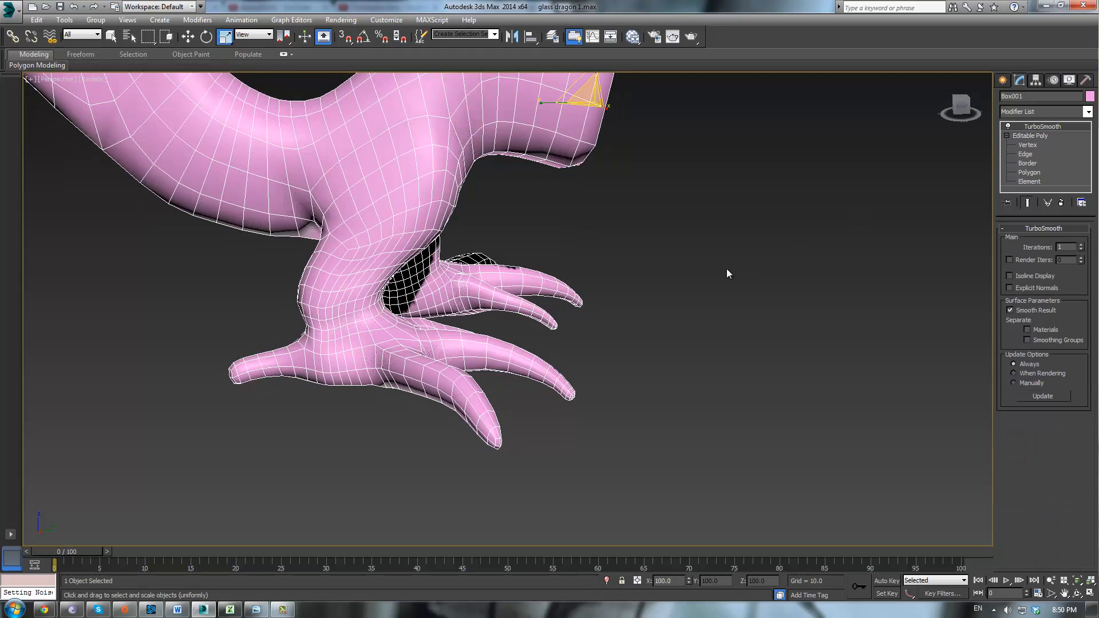
left_click(729, 268)
scroll(729, 268, "down", 5)
middle_click_drag(675, 277, 479, 280, "alt")
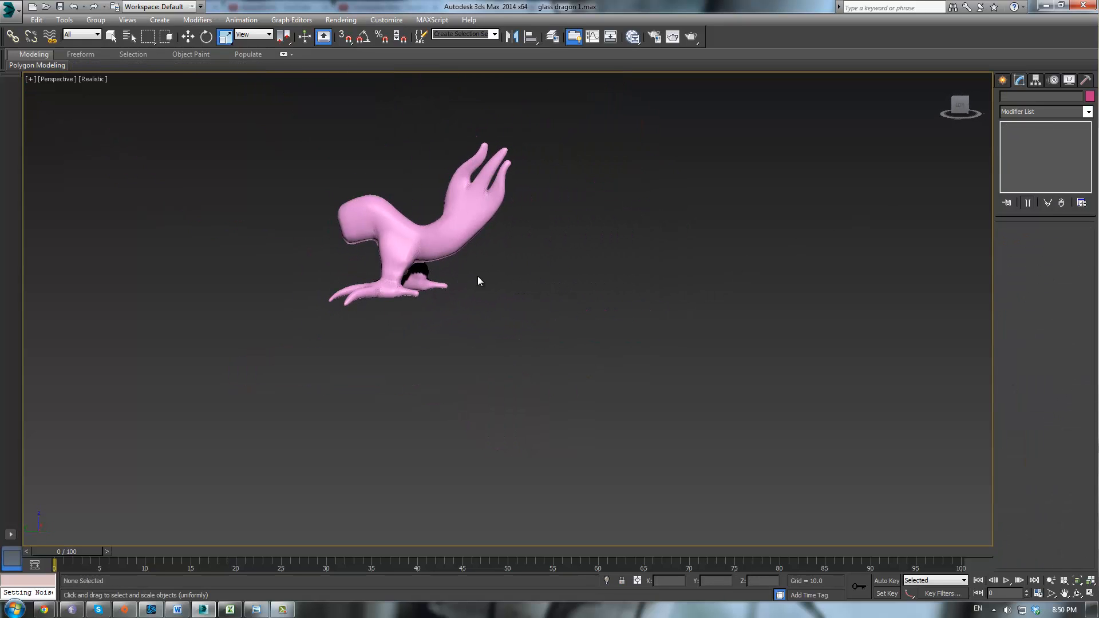
Switch to the four-viewport layout and unhide all objects to bring back the dragon reference photo plane.
key("alt+w")
right_click(645, 366)
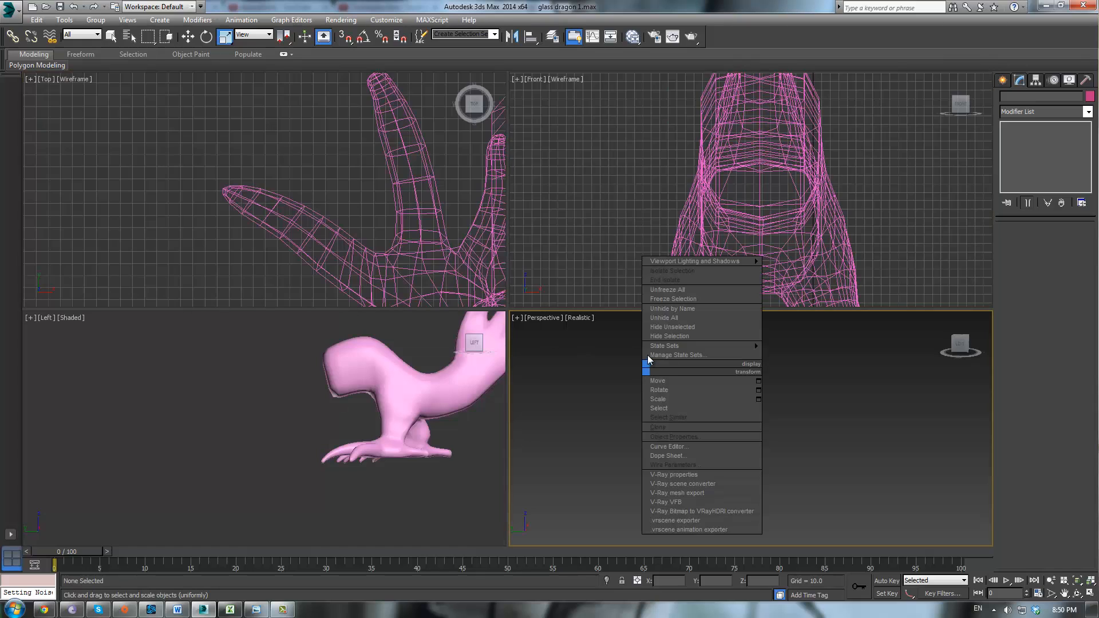
left_click(664, 317)
left_click(344, 442)
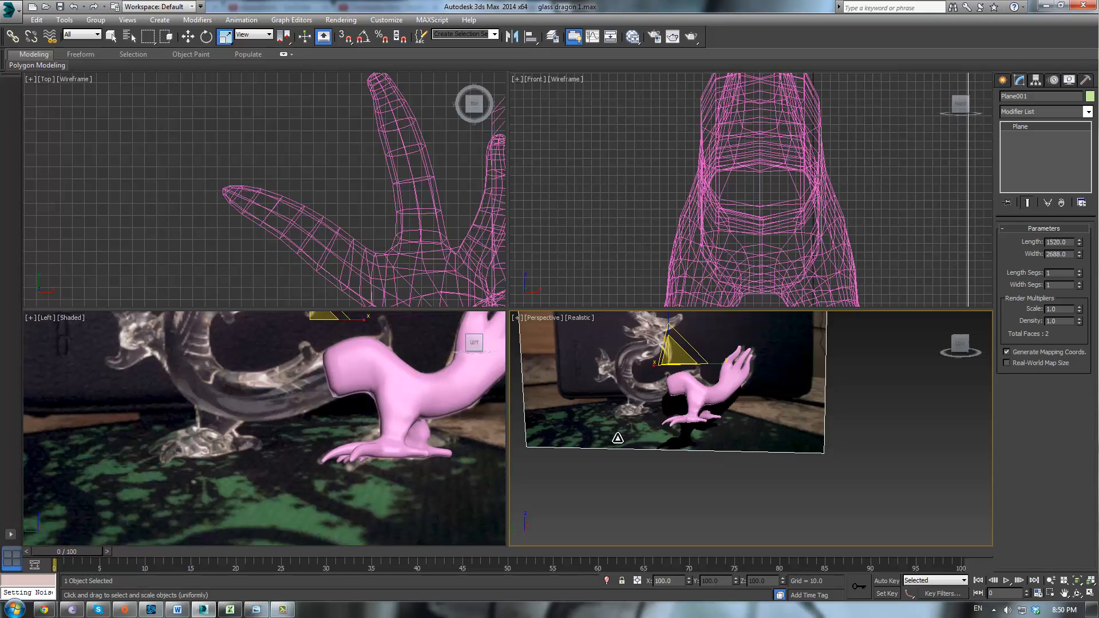
scroll(724, 424, "up", 3)
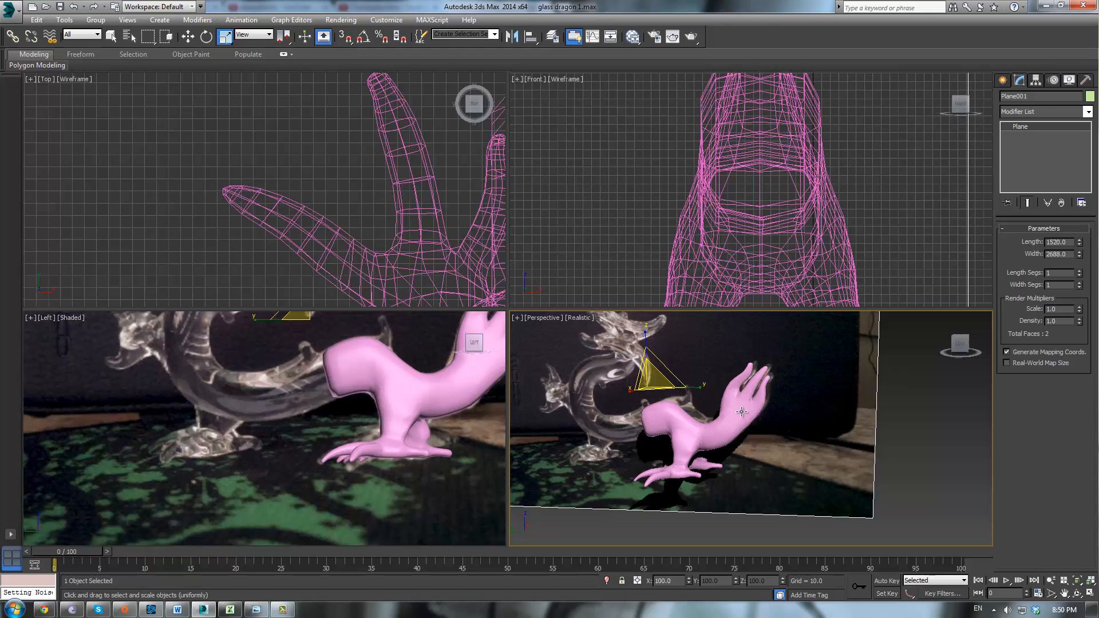
scroll(772, 397, "up", 3)
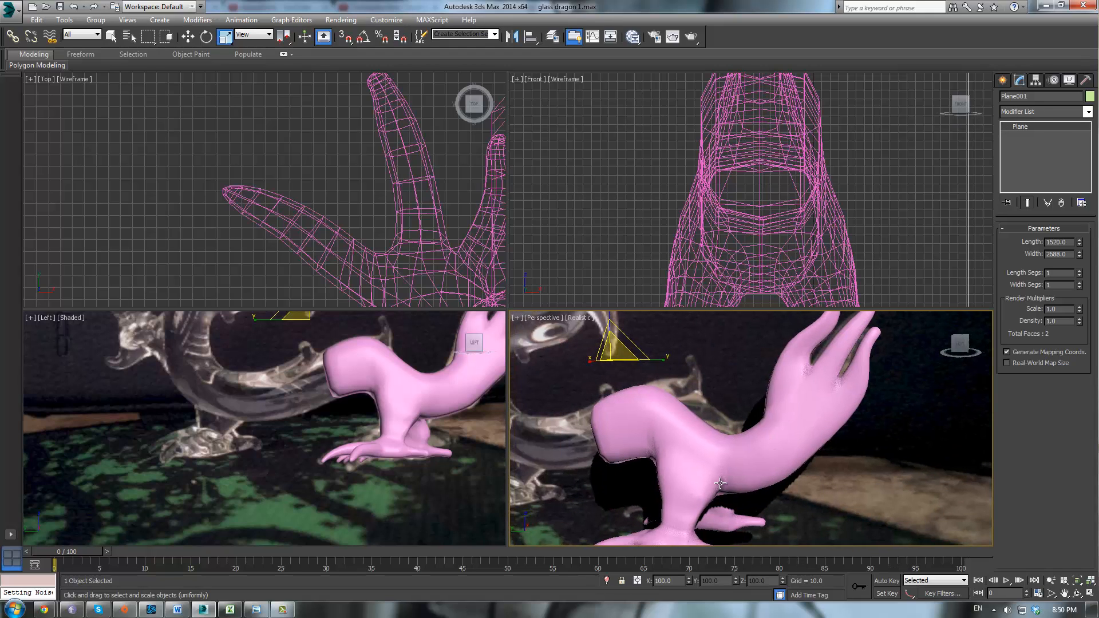
Select the dragon beside the reference photo and open its base mesh for polygon editing.
left_click(720, 483)
middle_click_drag(748, 414, 799, 427, "alt")
left_click(1029, 136)
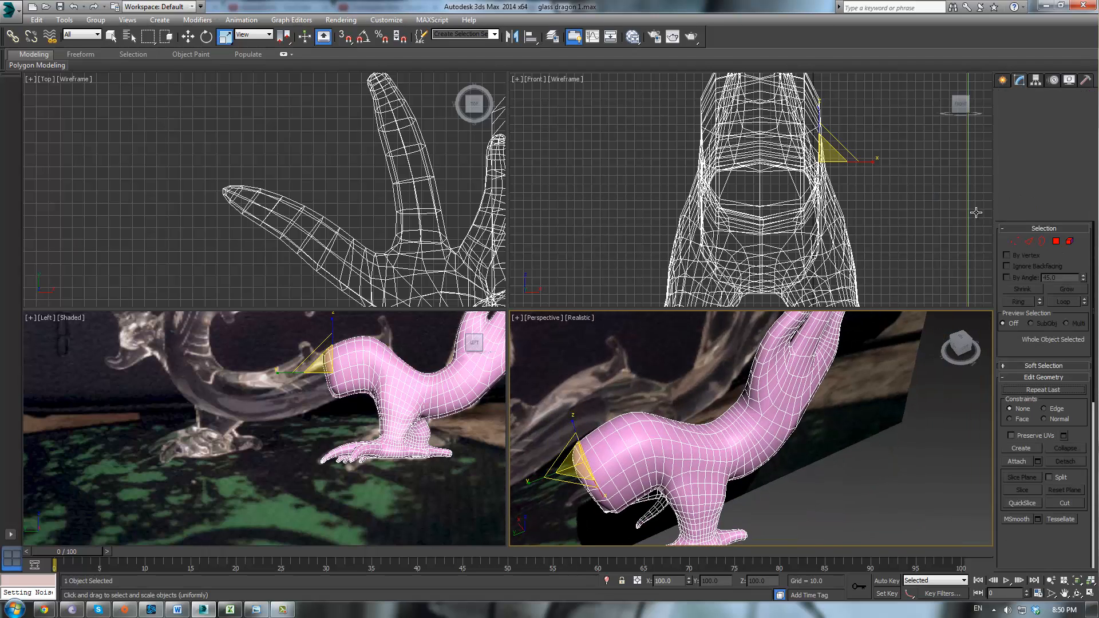
middle_click_drag(681, 429, 739, 443)
middle_click_drag(341, 354, 338, 393)
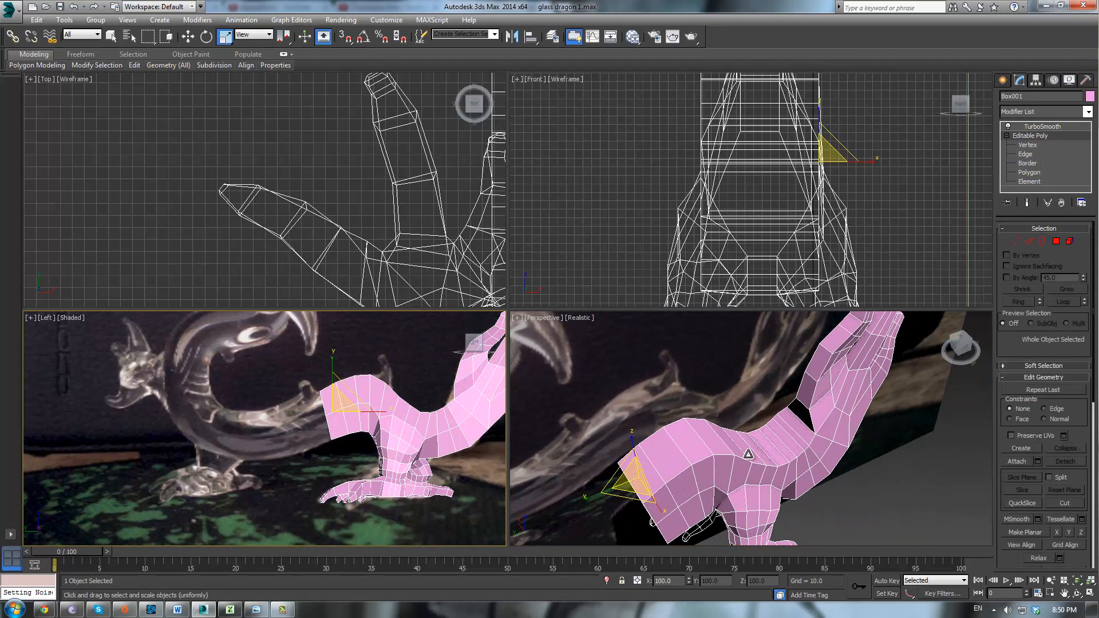
left_click(1056, 241)
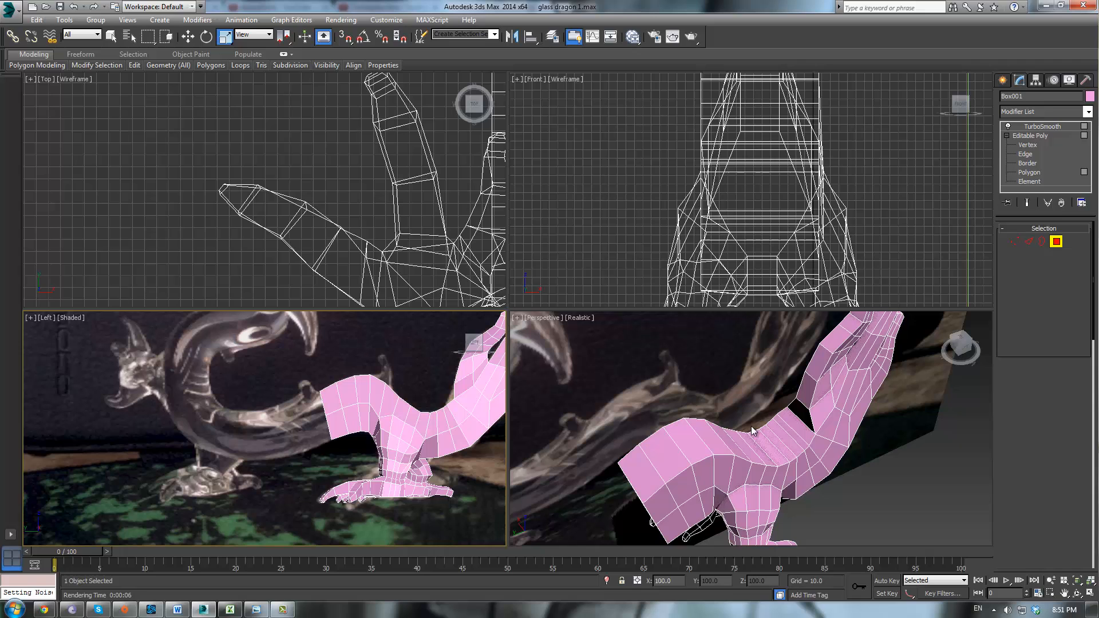
left_click(719, 444)
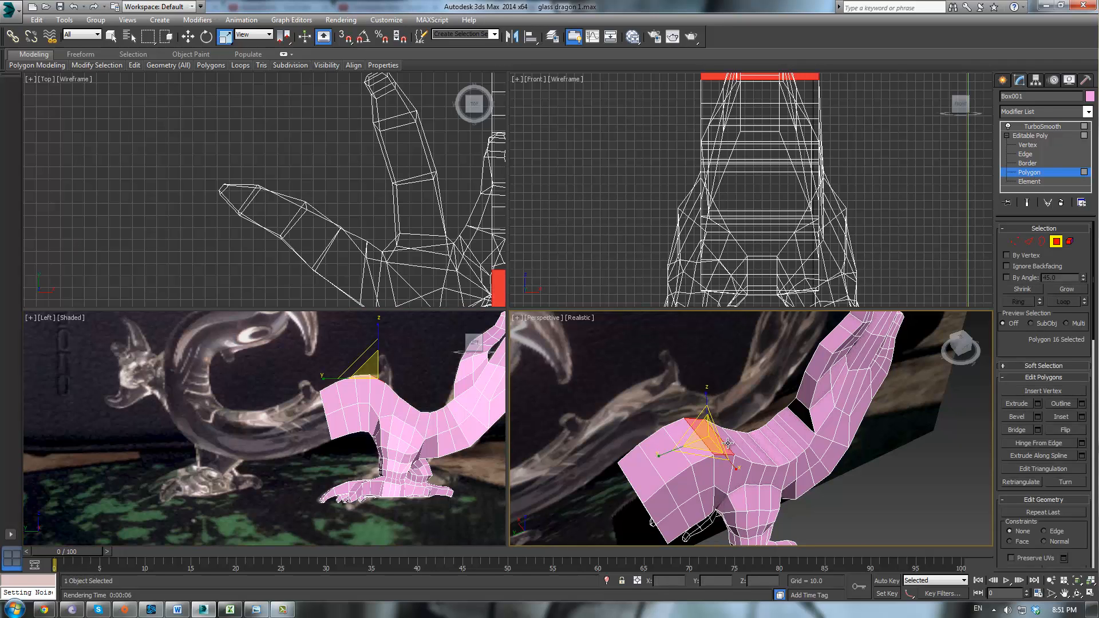
left_click(728, 443, "ctrl")
middle_click_drag(802, 449, 754, 424, "alt")
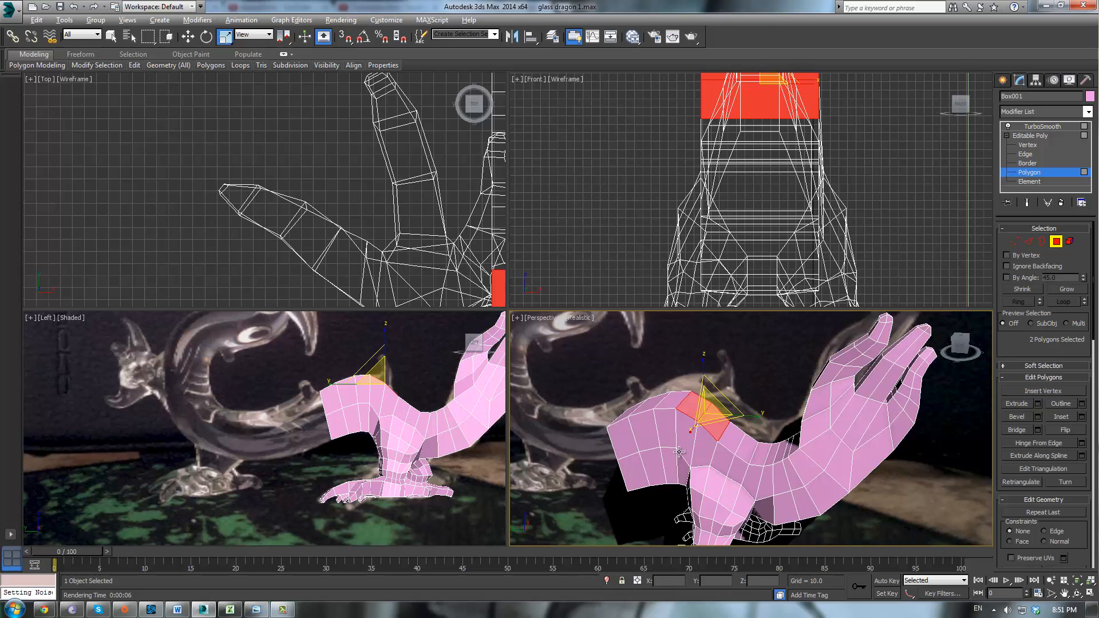
Select the two polygons at the body's front end and extrude them in successive segments along the reference body.
middle_click_drag(679, 451, 647, 449, "alt")
left_click(697, 417)
left_click(715, 380, "ctrl")
left_click(1018, 404)
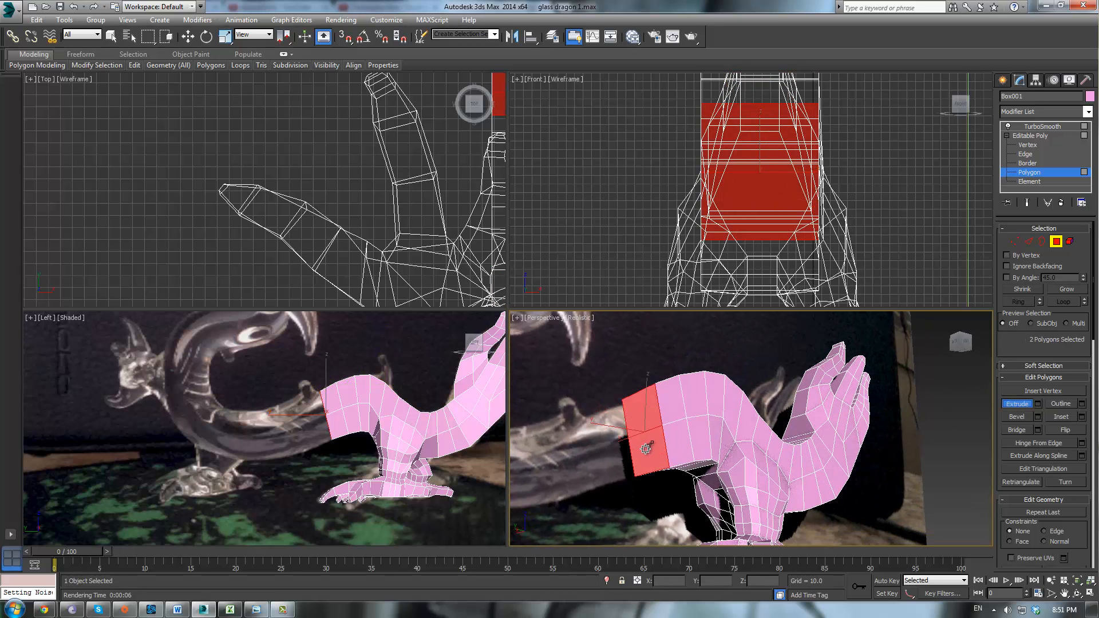
left_click_drag(646, 449, 658, 269)
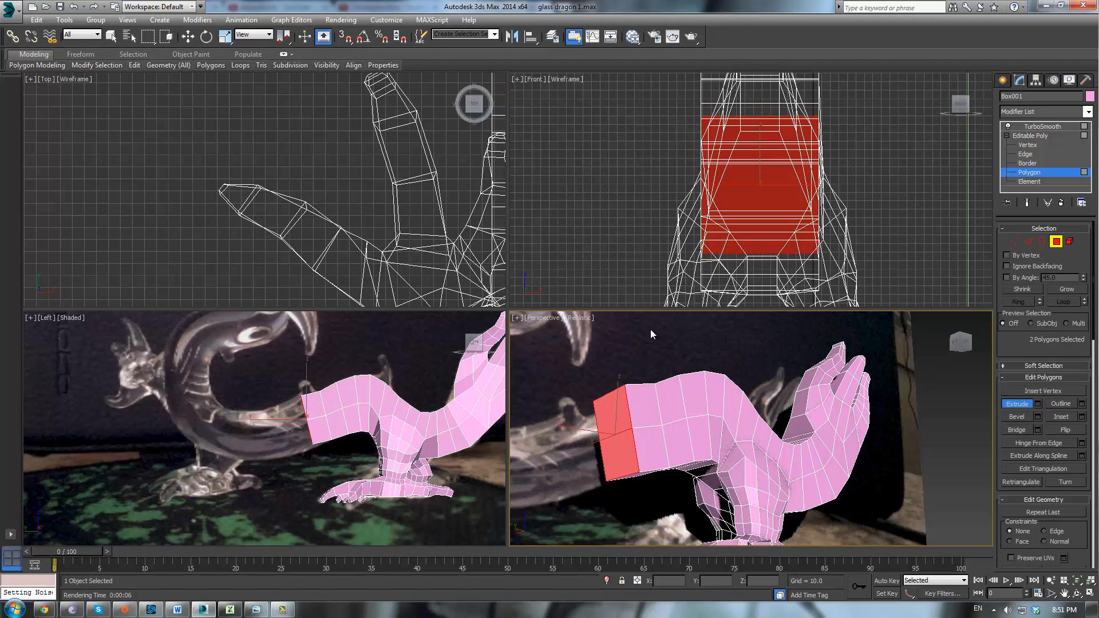
left_click_drag(630, 458, 610, 281)
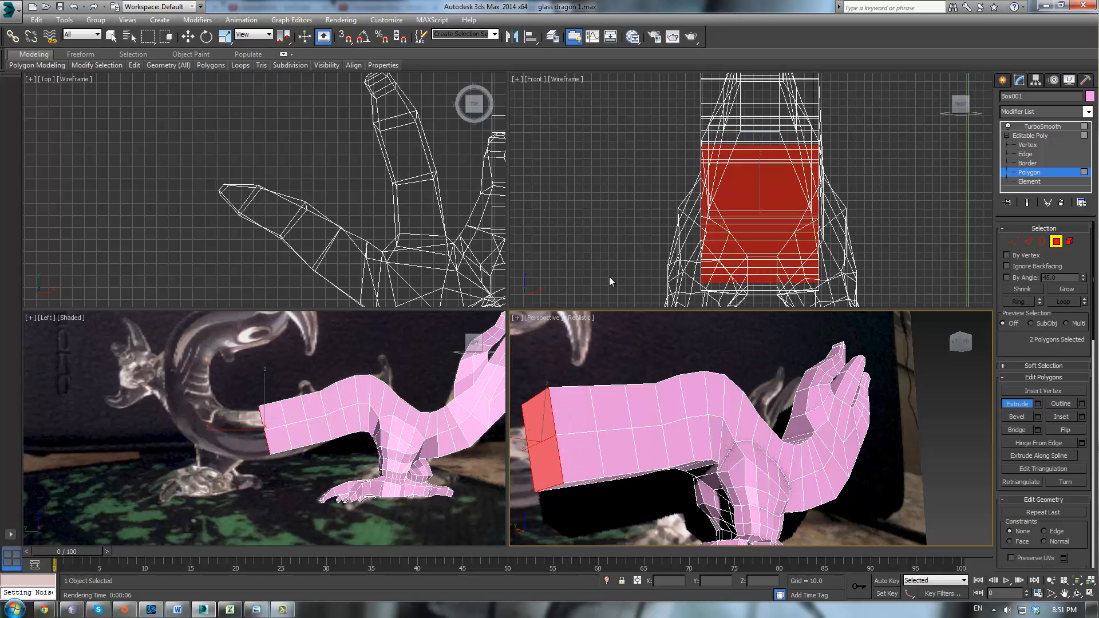
left_click_drag(559, 472, 603, 231)
Move the six-vertex ring next to the extruded body's front end about -9 units in Y and -15 in Z.
right_click(310, 417)
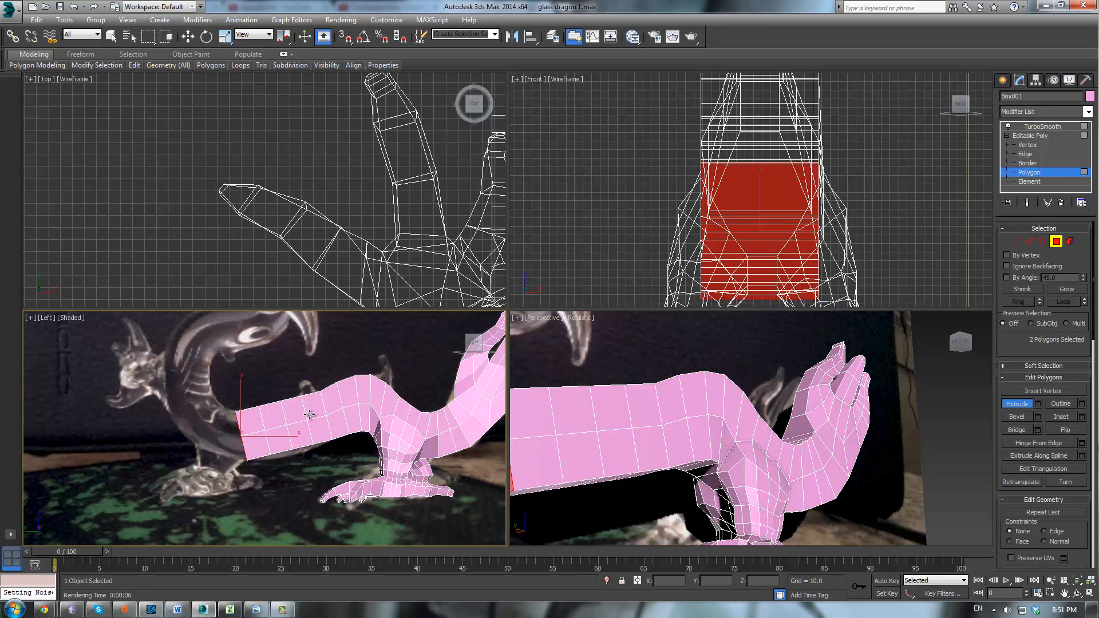
scroll(415, 493, "up", 3)
key("1")
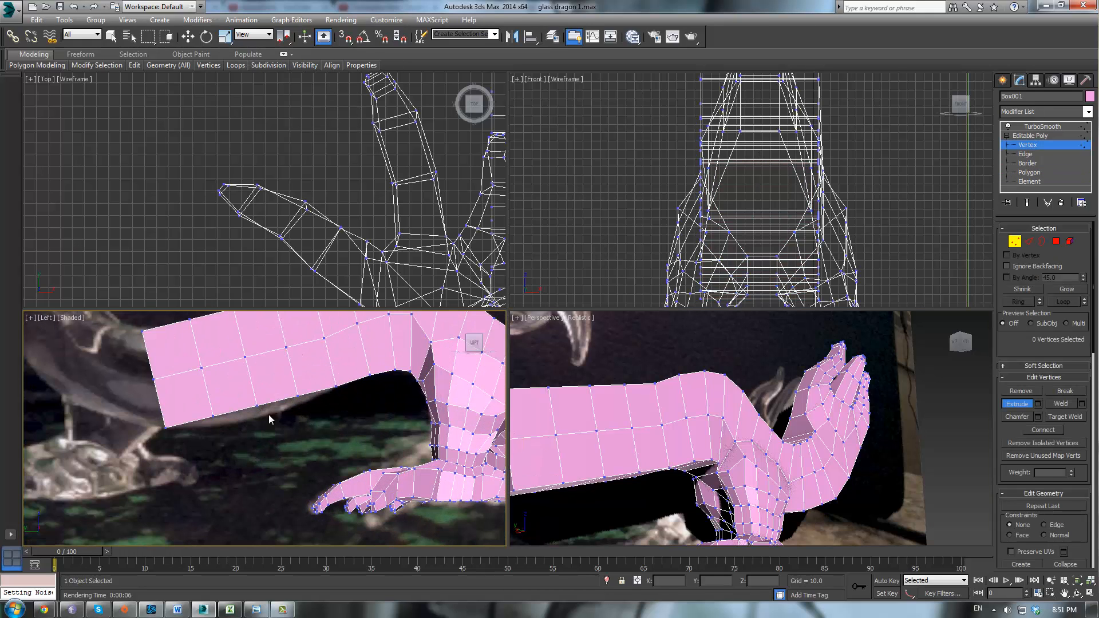
middle_click_drag(211, 359, 209, 403)
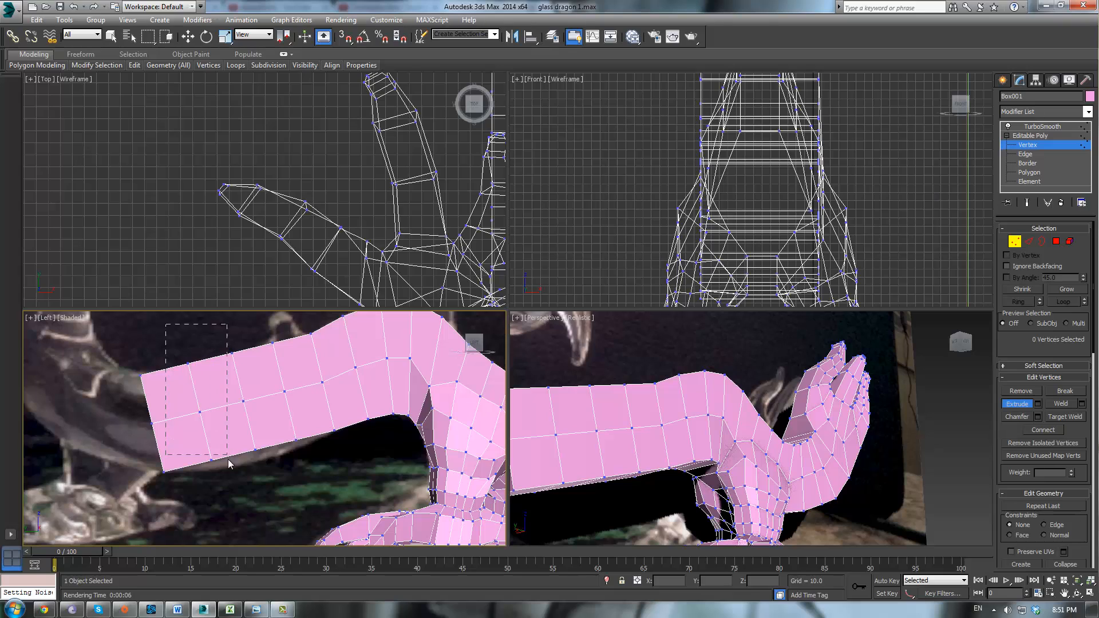
left_click_drag(225, 469, 222, 461)
key("w")
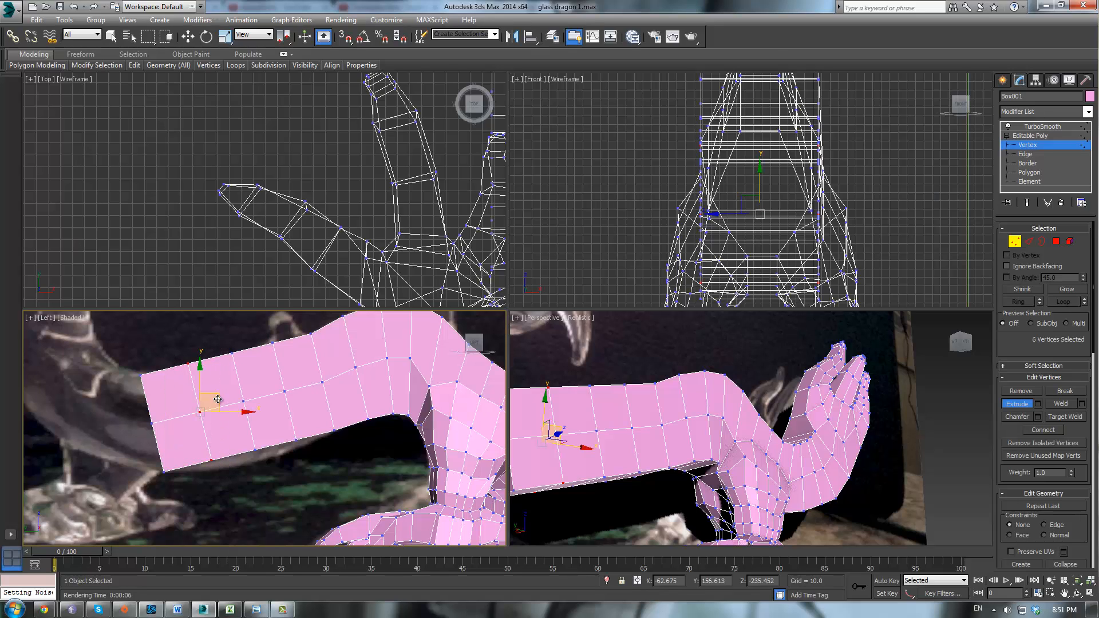
left_click_drag(218, 393, 228, 412)
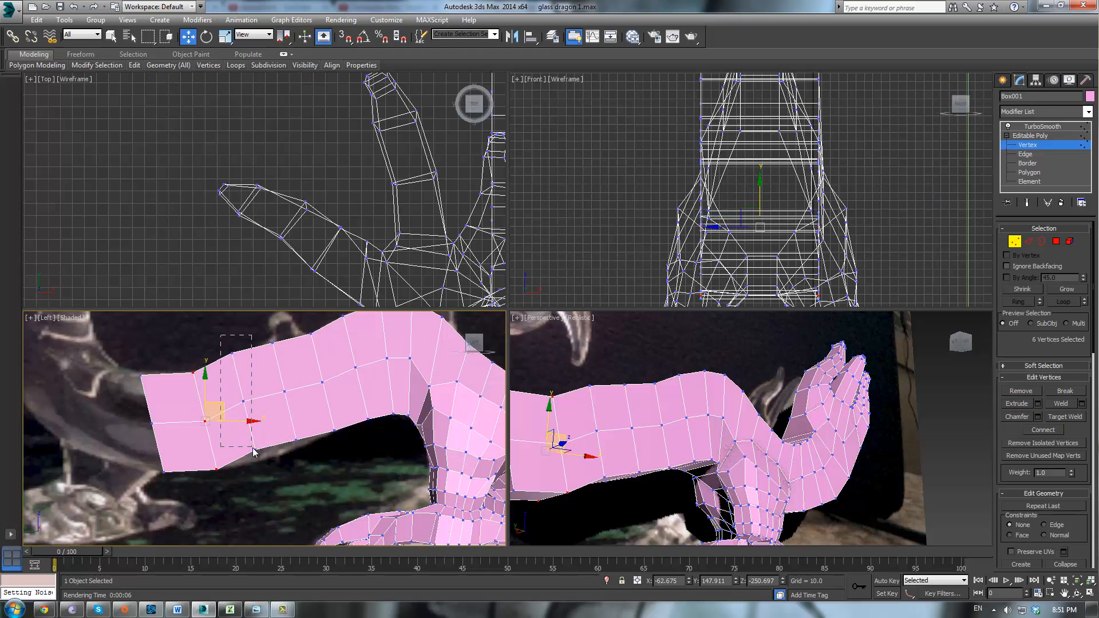
Lower the third vertex ring from the body's front end, and shift its top two vertices about -9 units in Z.
left_click_drag(254, 453, 256, 456)
left_click_drag(263, 389, 271, 397)
left_click_drag(222, 318, 240, 386)
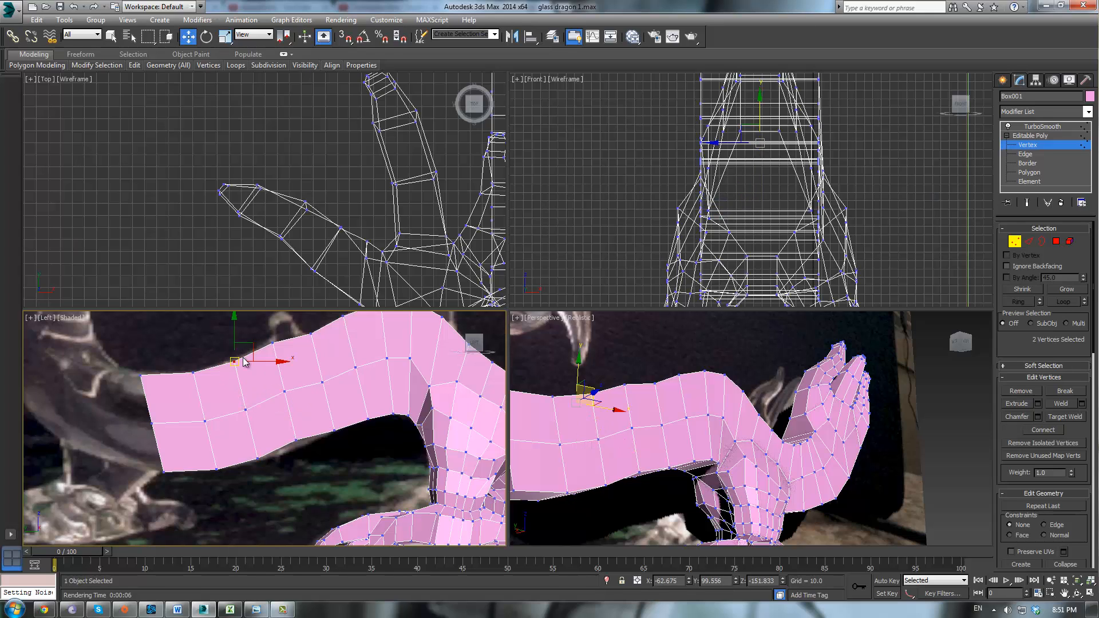
mouse_move(249, 346)
left_mouse_down()
mouse_move(255, 362)
mouse_move(255, 352)
left_mouse_up()
Fine-tune the top and bottom vertex pairs of the fourth ring from the body's front end to follow the reference outline.
middle_click_drag(317, 374, 232, 395)
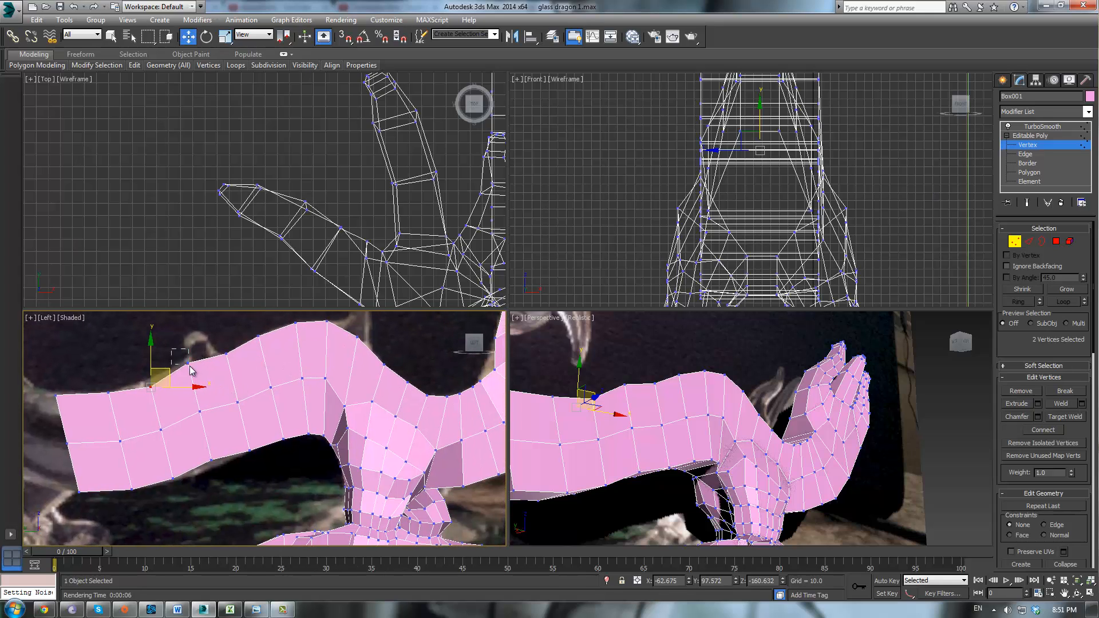
mouse_move(190, 368)
left_mouse_down()
mouse_move(211, 352)
mouse_move(212, 362)
left_mouse_up()
left_click_drag(213, 462, 191, 495)
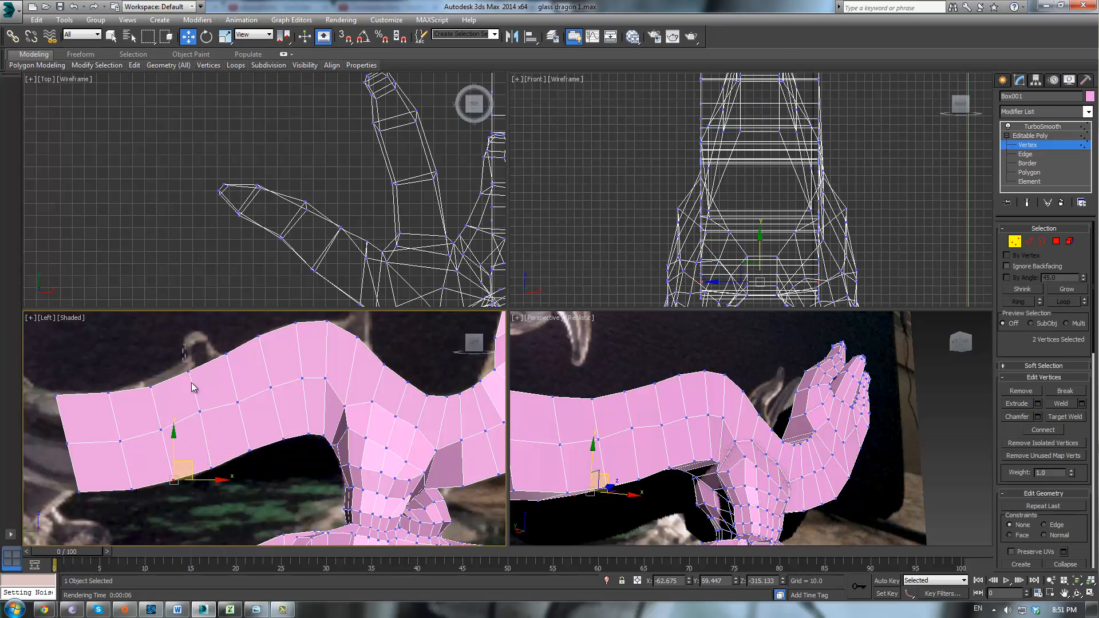
left_click_drag(182, 347, 207, 357)
Pull the top and middle vertices of the body's front end back to make the end more upright, and clear the selection.
middle_click_drag(97, 393, 203, 368)
left_click_drag(174, 377, 193, 351)
left_click_drag(139, 416, 198, 401)
left_click(208, 352)
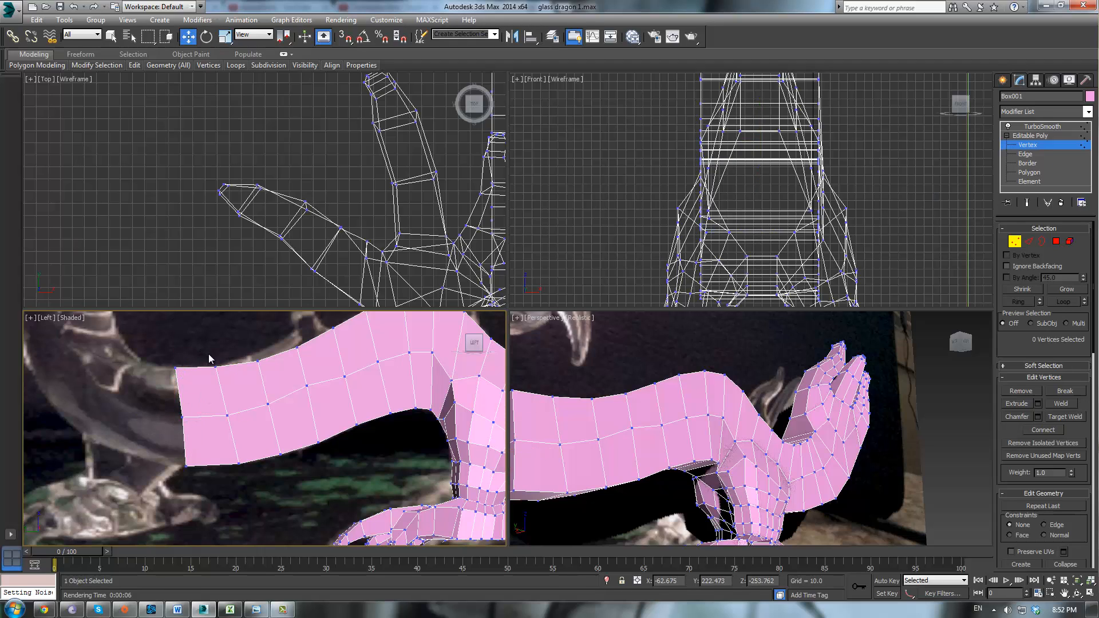
Shift the top and bottom vertex pairs of the body's front end slightly to make the end edge vertical.
left_click_drag(185, 387, 200, 367)
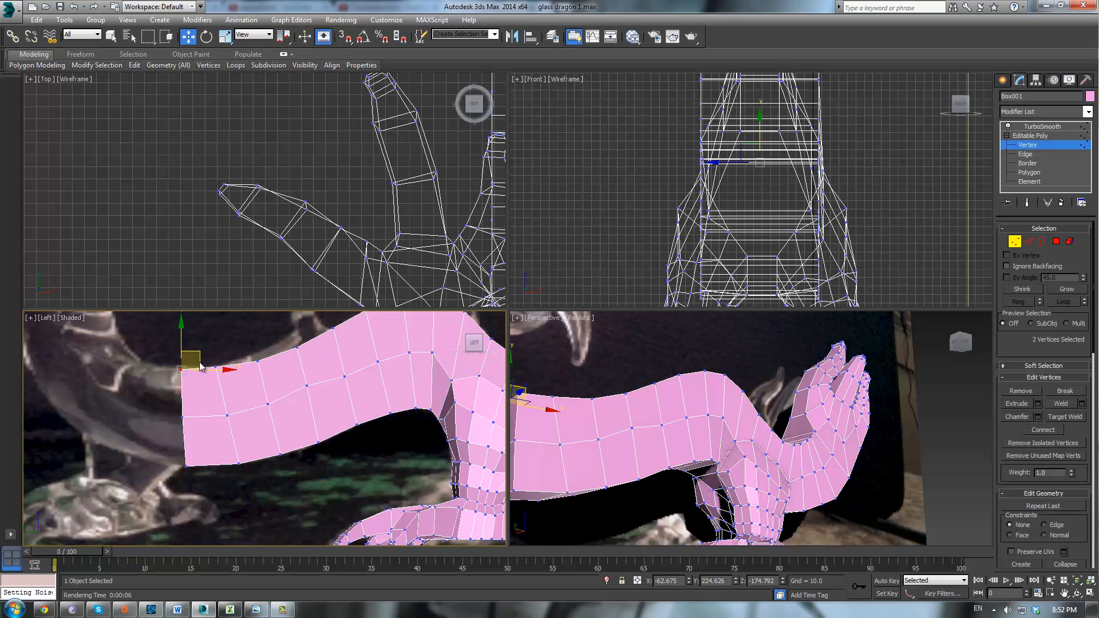
left_click_drag(204, 469, 215, 441)
middle_click_drag(215, 440, 295, 452)
Show the TurboSmooth result and examine the smoothed body and legs in perspective.
left_click(1042, 126)
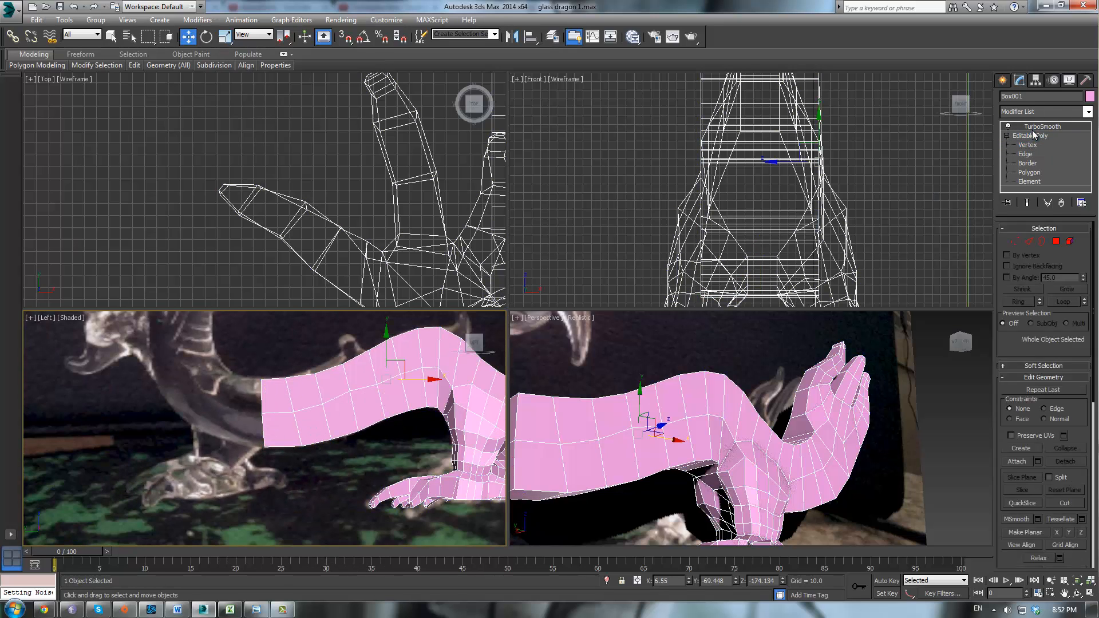
scroll(710, 435, "down", 3)
scroll(706, 454, "up", 2)
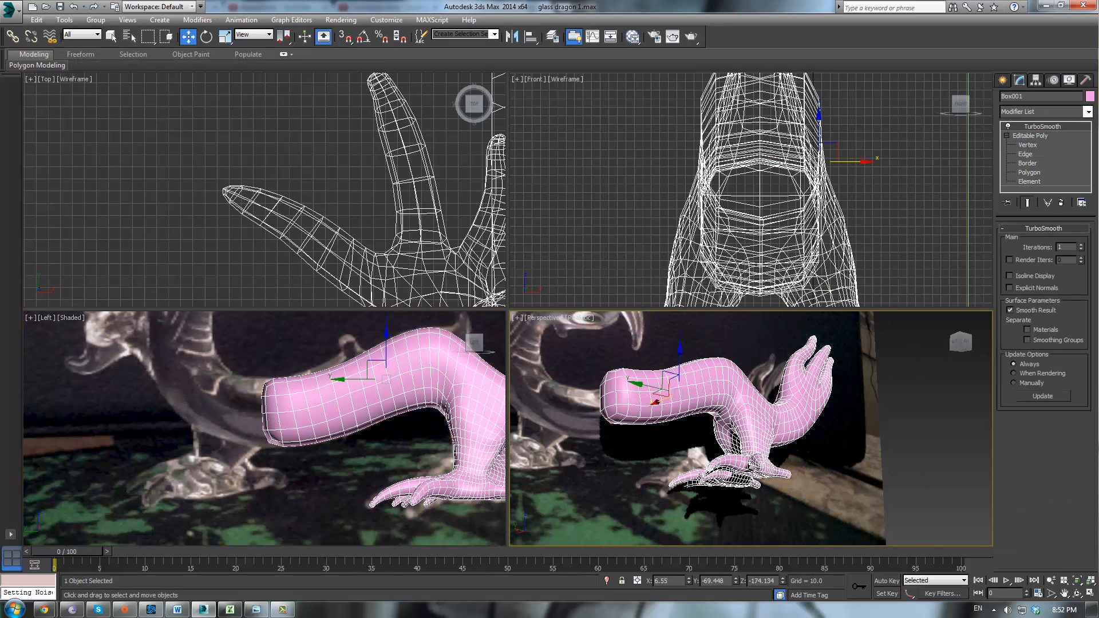
mouse_move(698, 450)
middle_mouse_down("alt")
mouse_move(701, 477)
mouse_move(621, 517)
mouse_move(686, 434)
middle_mouse_up("alt")
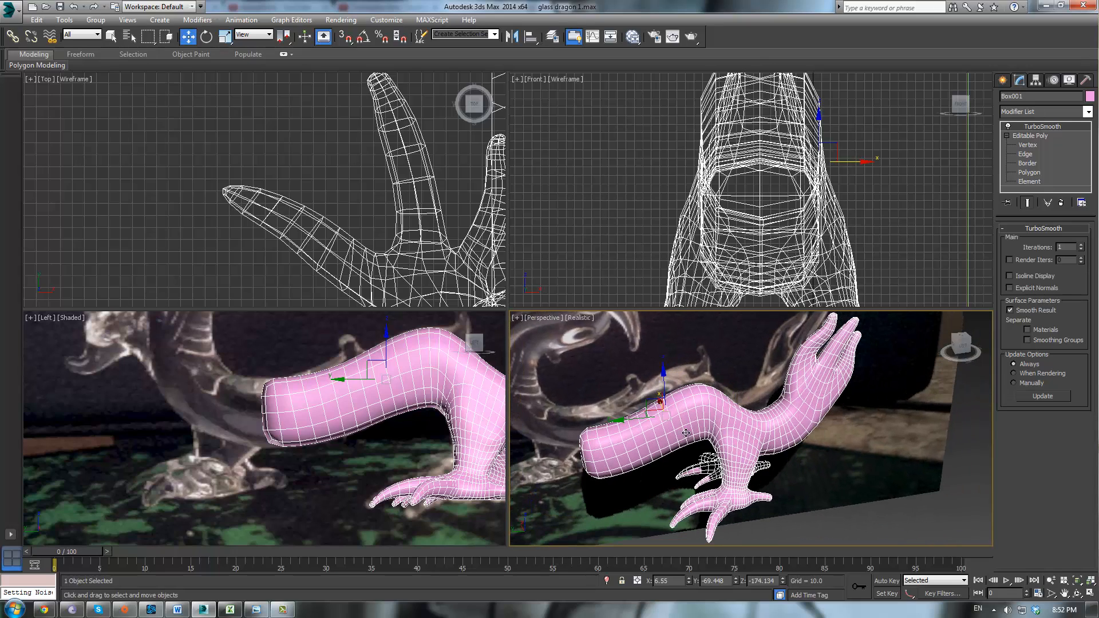
Select the nine top polygons along the body from above the hind legs to the front end.
left_click(1028, 173)
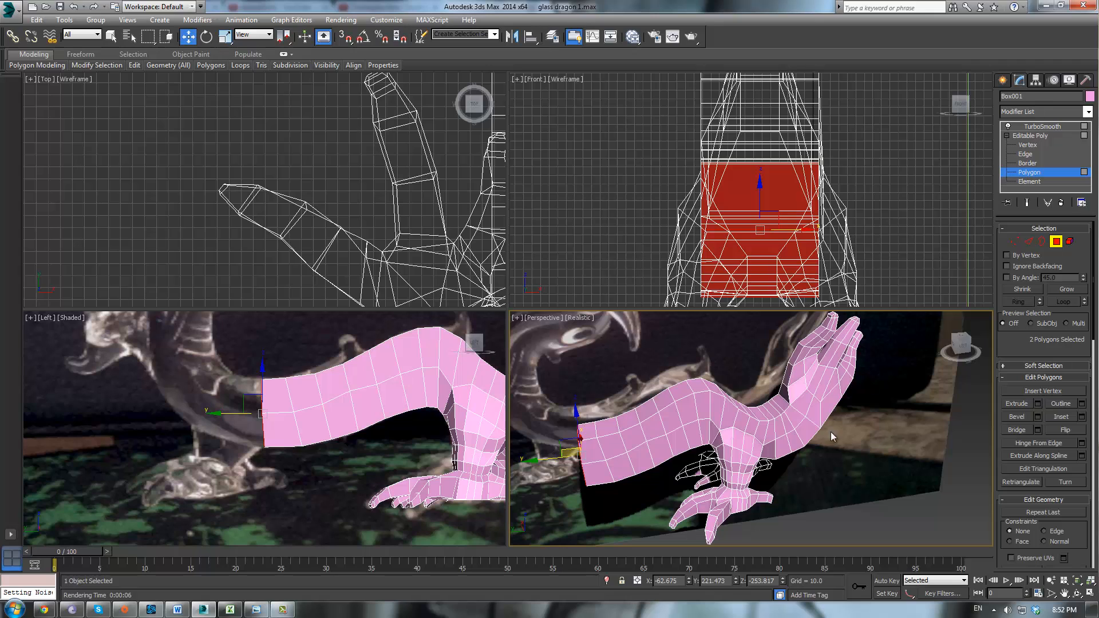
middle_click_drag(754, 425, 723, 456, "alt")
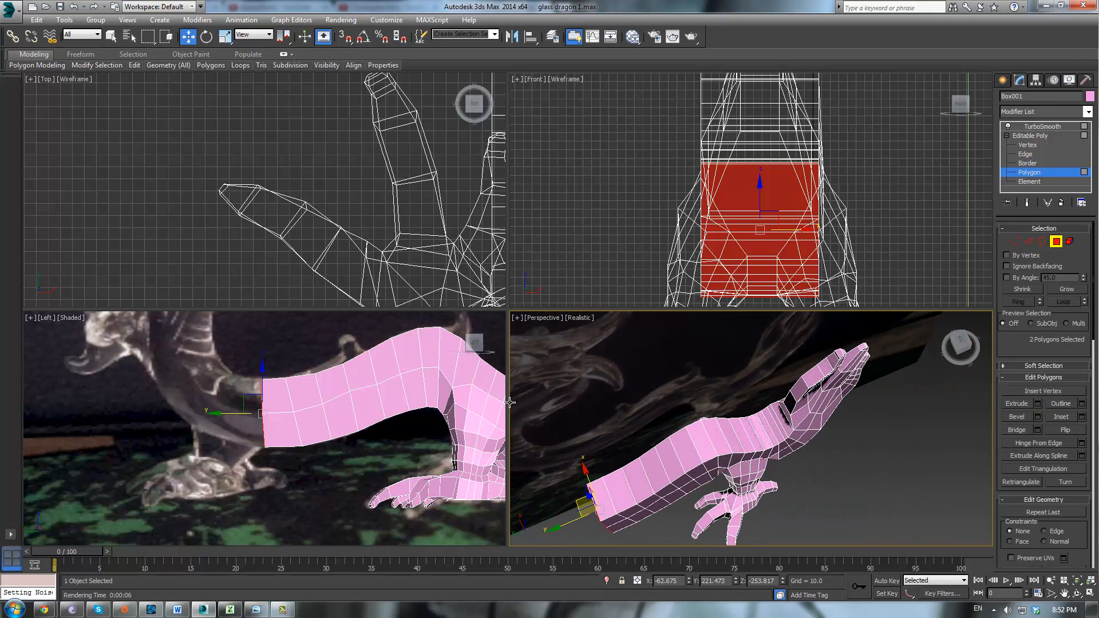
middle_click_drag(445, 357, 395, 406)
scroll(712, 455, "up", 3)
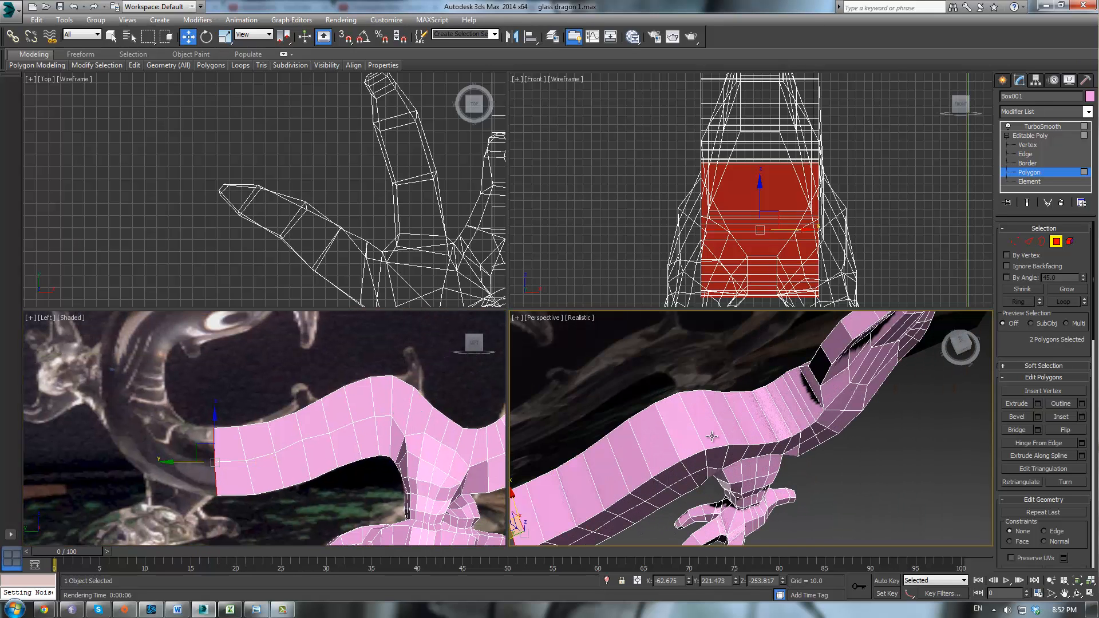
left_click(712, 436)
left_click(729, 421)
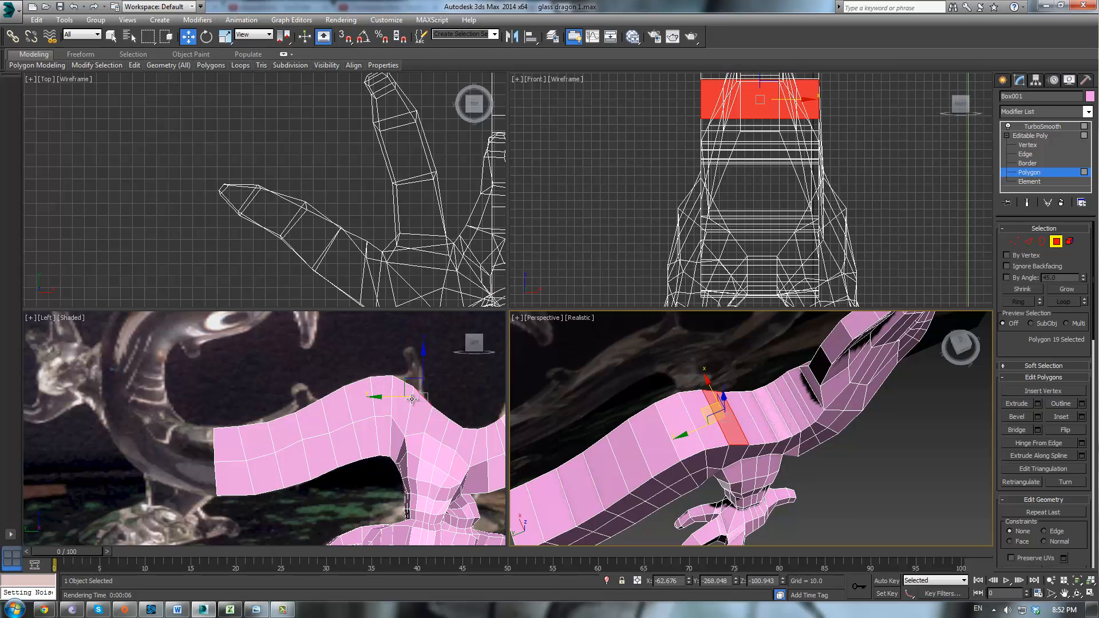
left_click(701, 418, "ctrl")
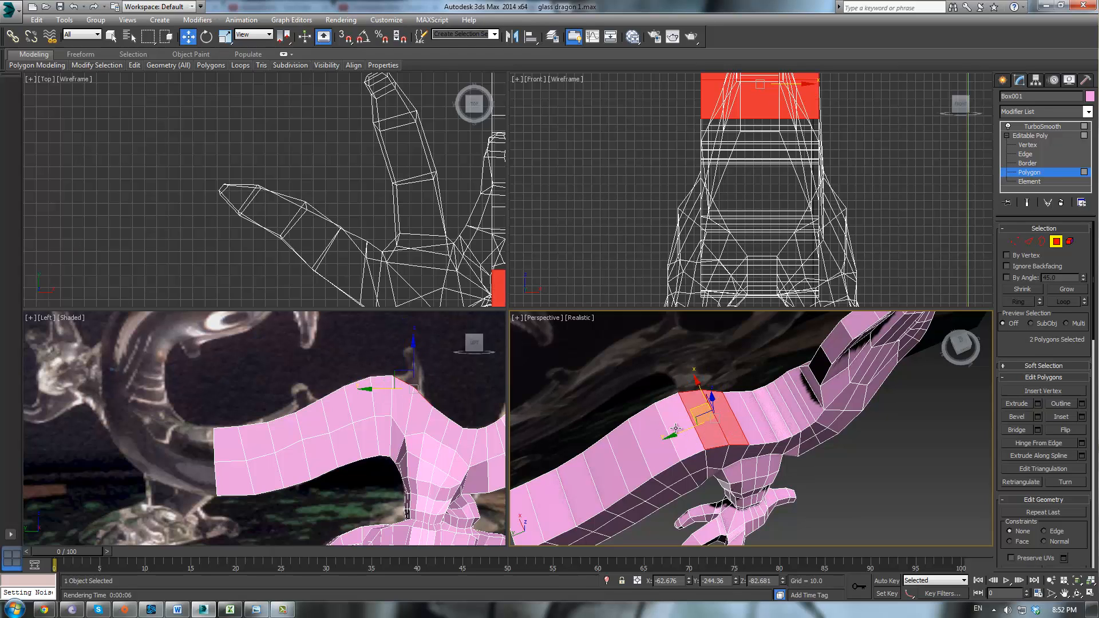
left_click(678, 429, "ctrl")
left_click(652, 442, "ctrl")
left_click(627, 455, "ctrl")
left_click(604, 468, "ctrl")
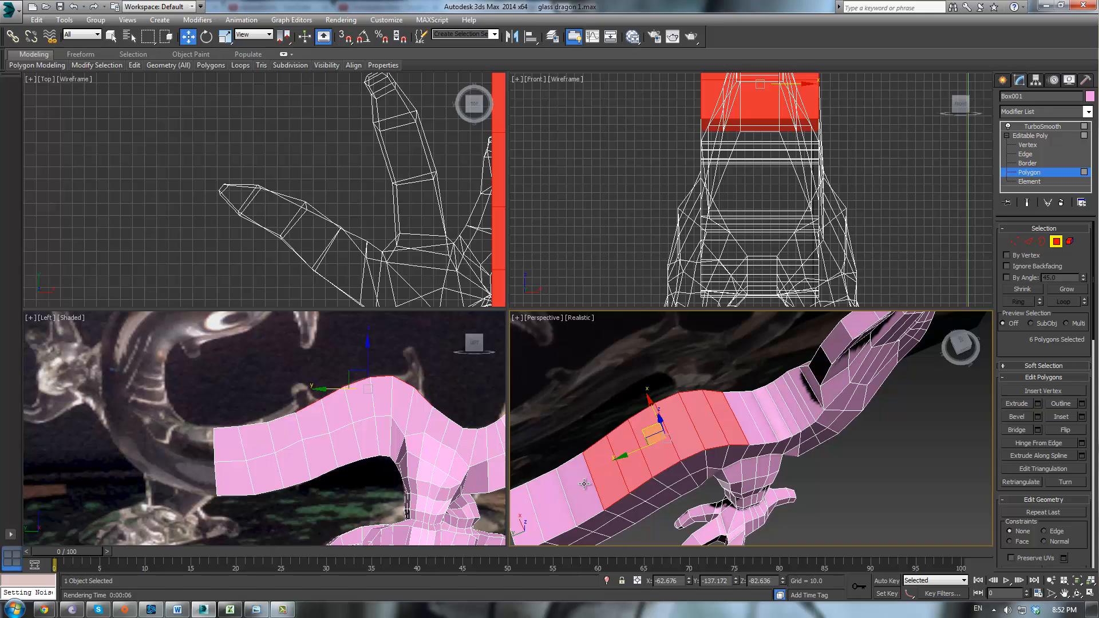
left_click(584, 484, "ctrl")
left_click(551, 499, "ctrl")
middle_click_drag(336, 424, 435, 373)
middle_click_drag(652, 438, 743, 379)
left_click(626, 434, "ctrl")
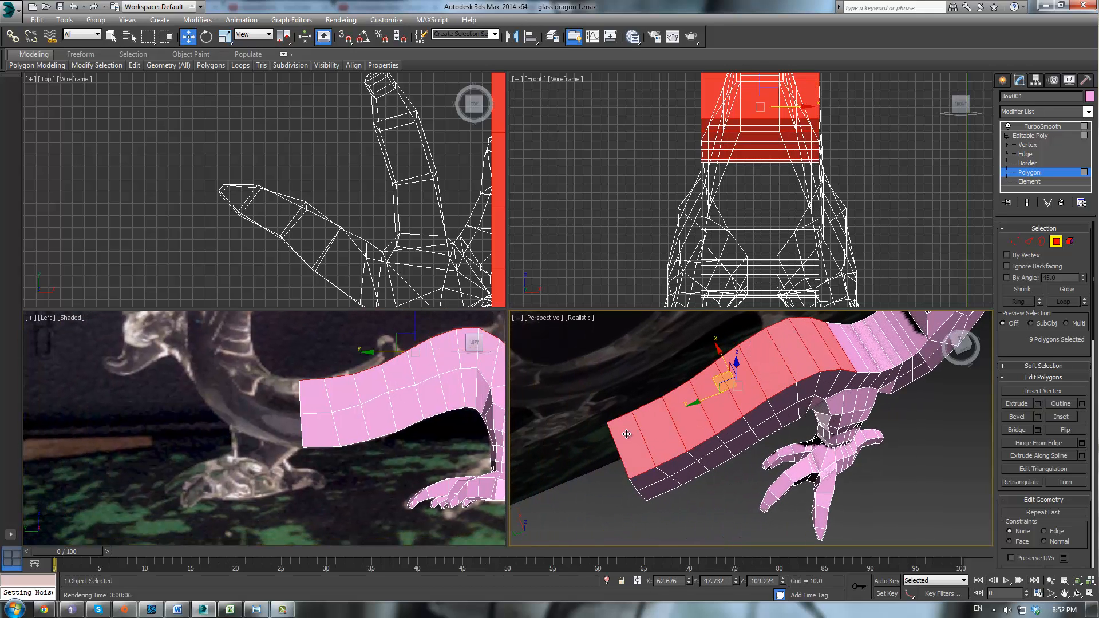
middle_click_drag(632, 433, 651, 408, "alt")
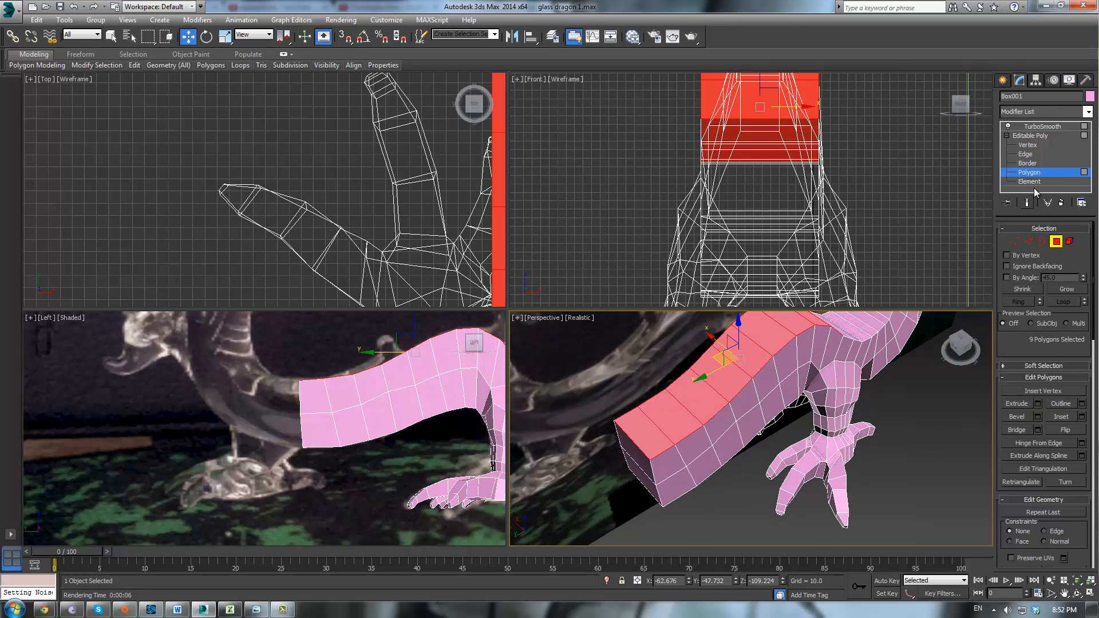
Extrude the two polygons of the body's front end forward by one short segment.
left_click(629, 448)
left_click(629, 466, "ctrl")
key("shift+e")
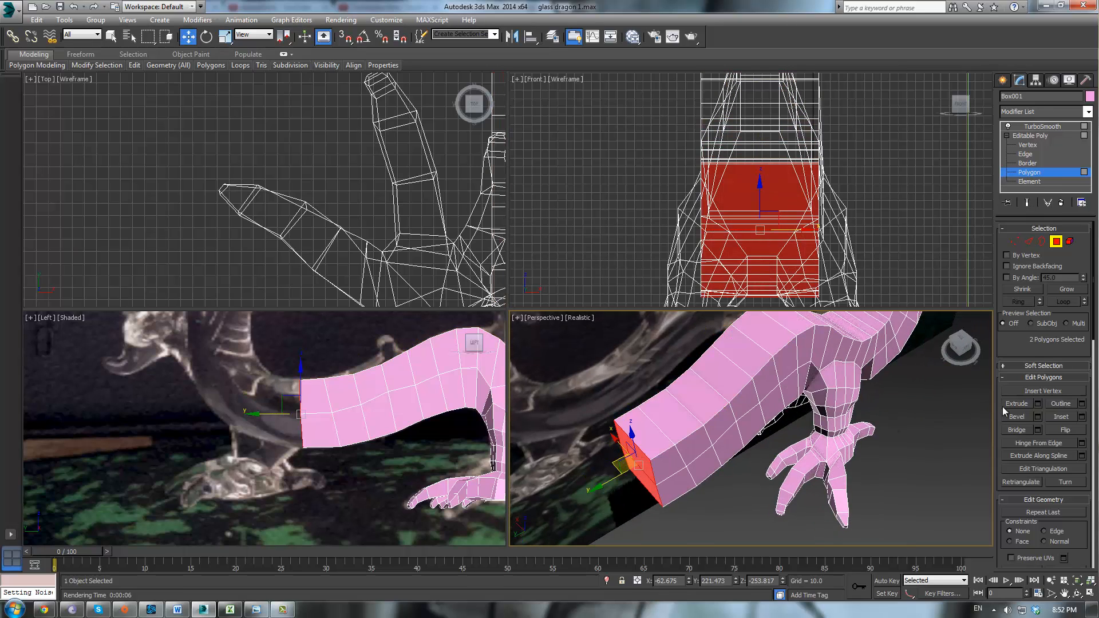
left_click_drag(650, 463, 894, 352)
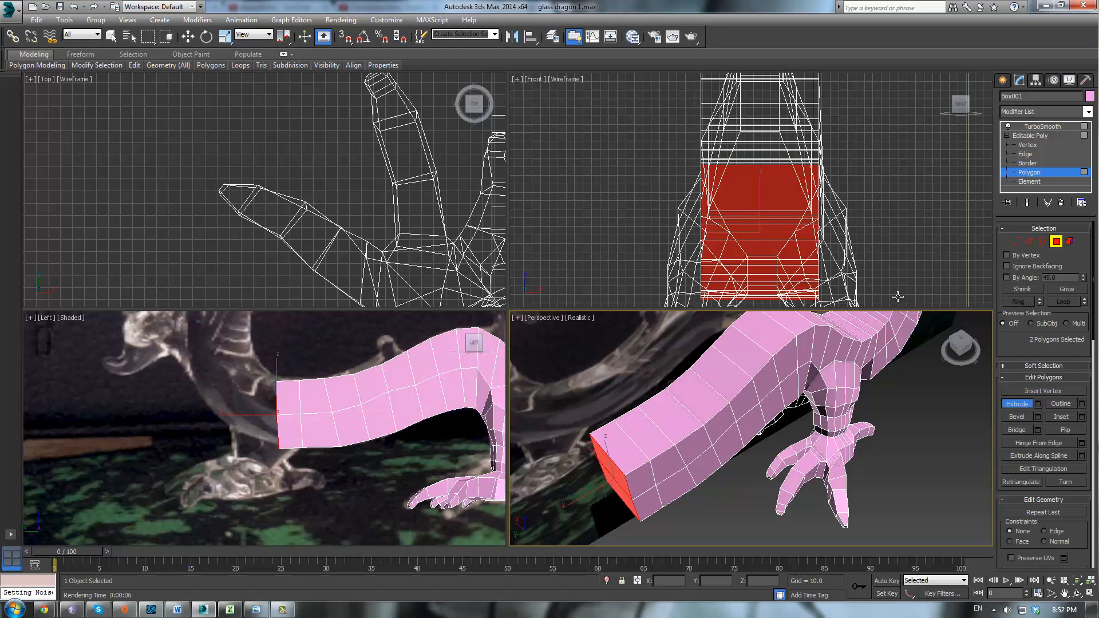
Select the nine polygons along the top of the body, leaving out the newly extruded front segment.
left_click(644, 432)
key("w")
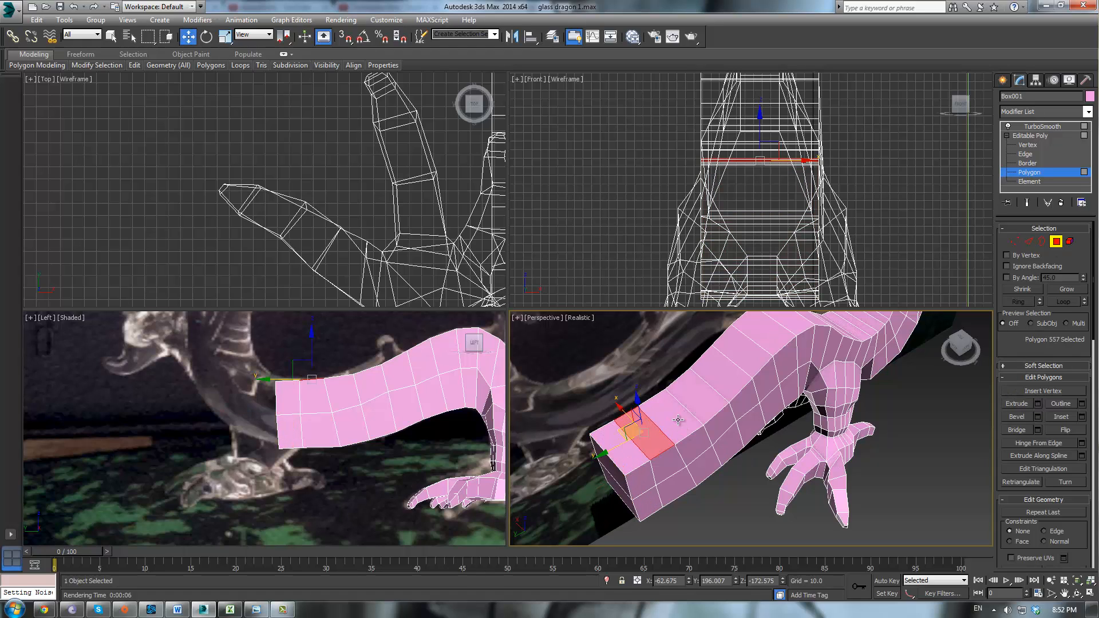
left_click(678, 419, "ctrl")
left_click(699, 398, "ctrl")
left_click(713, 376, "ctrl")
left_click(744, 353, "ctrl")
left_click(770, 338, "ctrl")
left_click(790, 323, "ctrl")
left_click(808, 318, "ctrl")
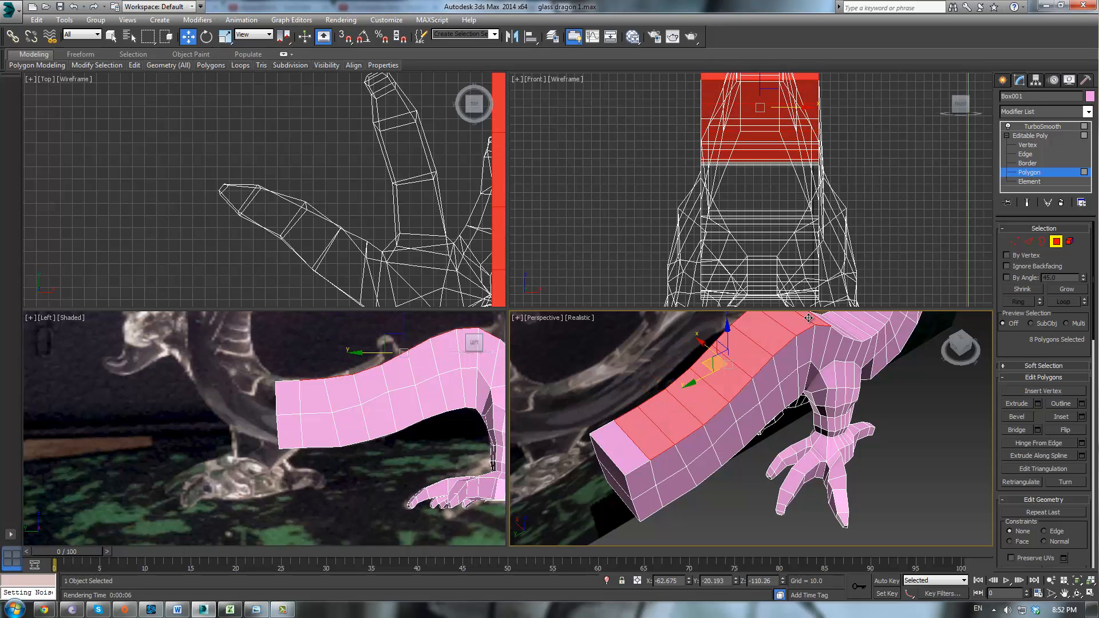
middle_click_drag(861, 345, 754, 432)
middle_click_drag(402, 452, 377, 473)
middle_click_drag(722, 409, 849, 443)
left_click(708, 445, "ctrl")
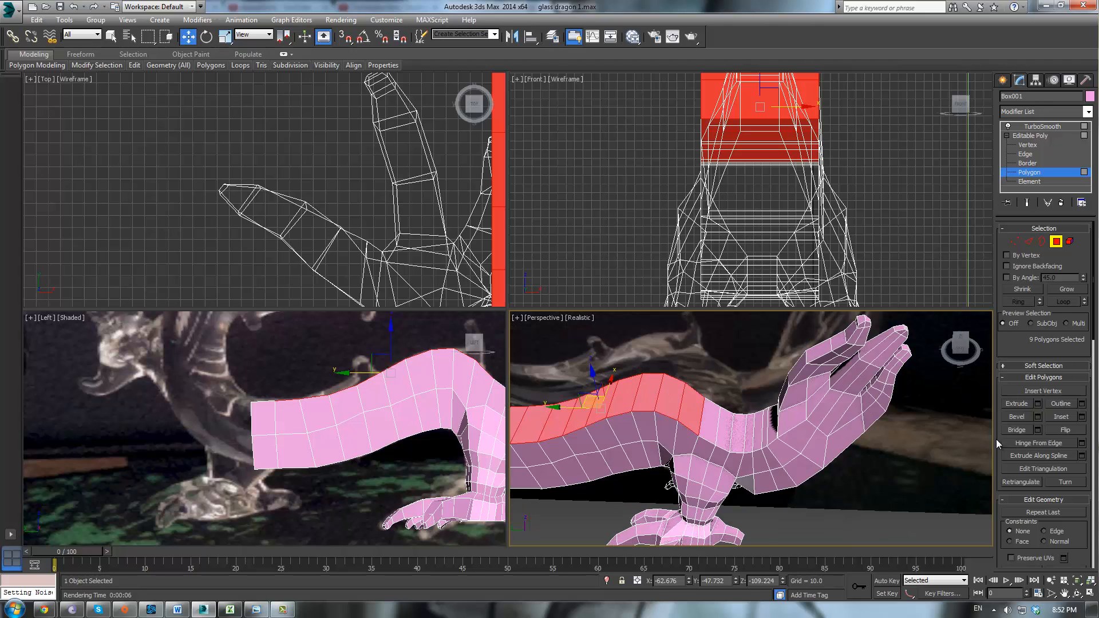
Bevel the nine selected top polygons slightly upward with a narrower outline.
left_click(1016, 420)
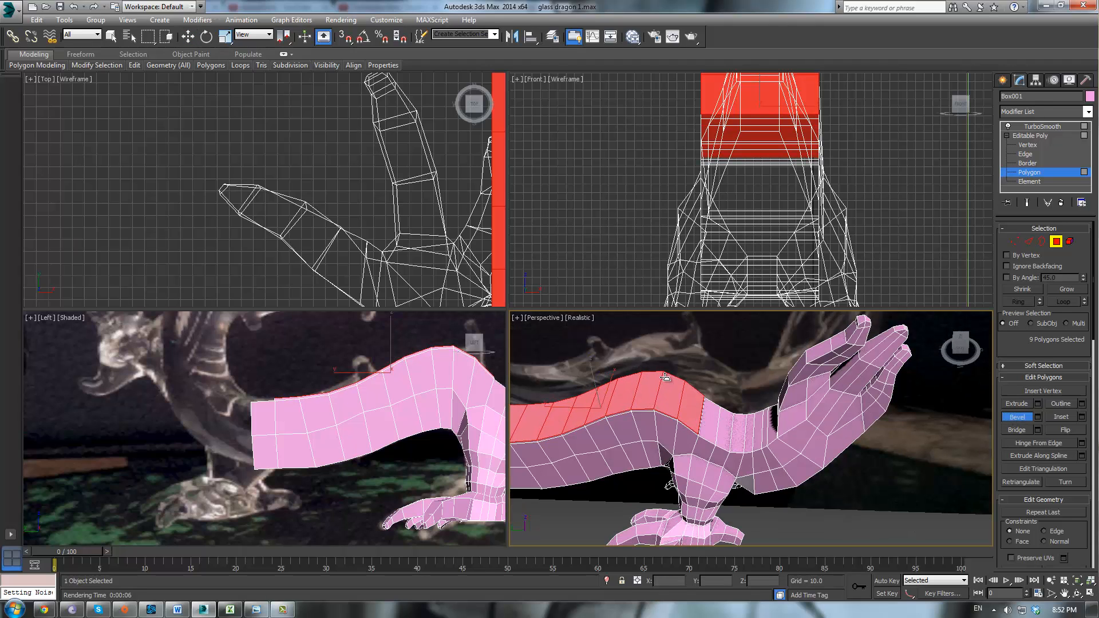
left_click_drag(666, 392, 673, 425)
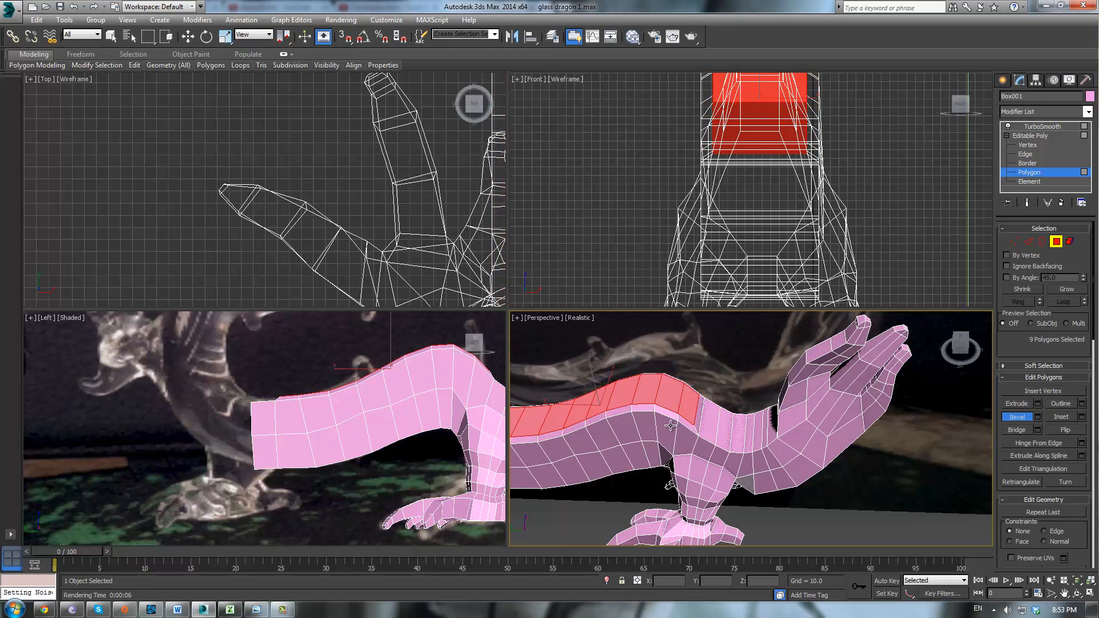
middle_click_drag(708, 399, 782, 371, "alt")
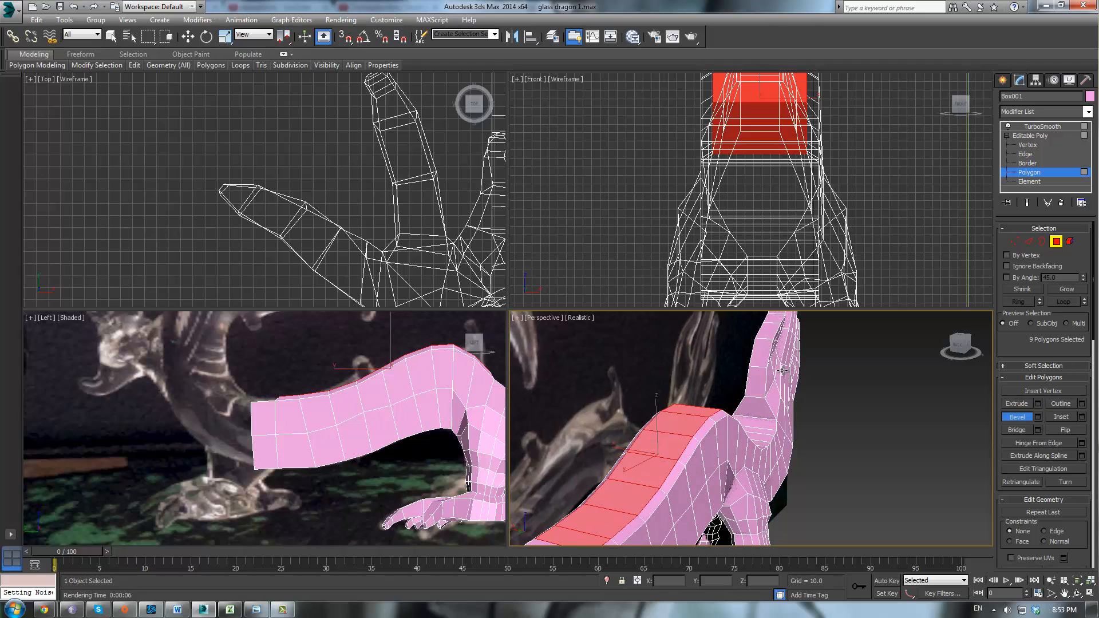
Examine the smoothed body with the object deselected, and reselect the dragon mesh.
left_click(1031, 136)
left_click(1037, 127)
left_click(882, 414)
middle_click_drag(882, 414, 757, 412, "alt")
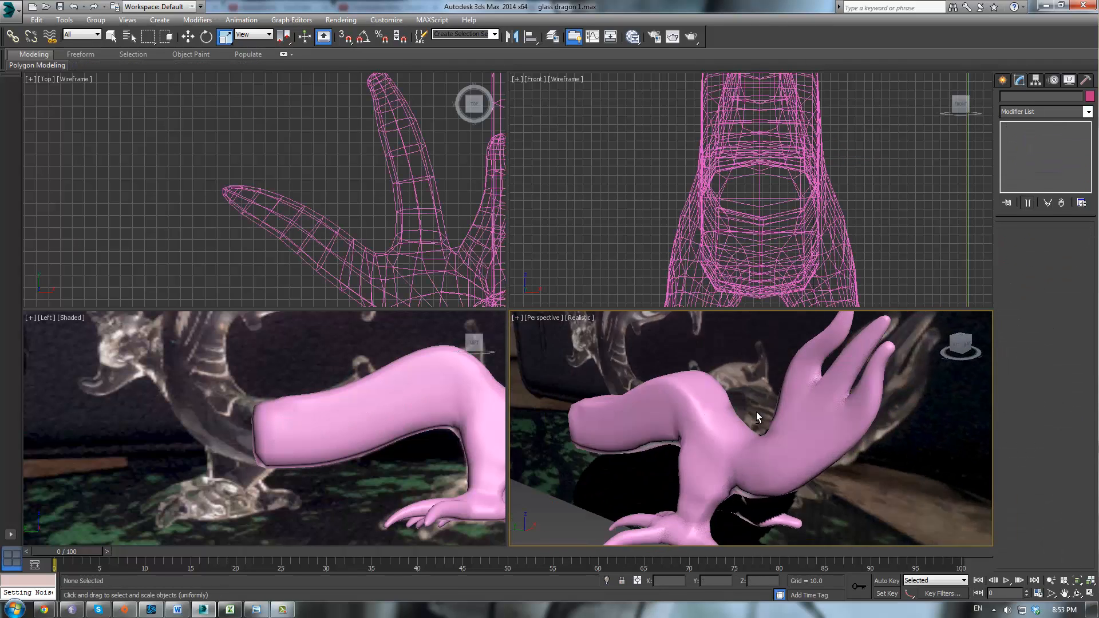
left_click(756, 411)
Scale the nine beveled polygons along the back to 56 percent in X.
left_click(1032, 135)
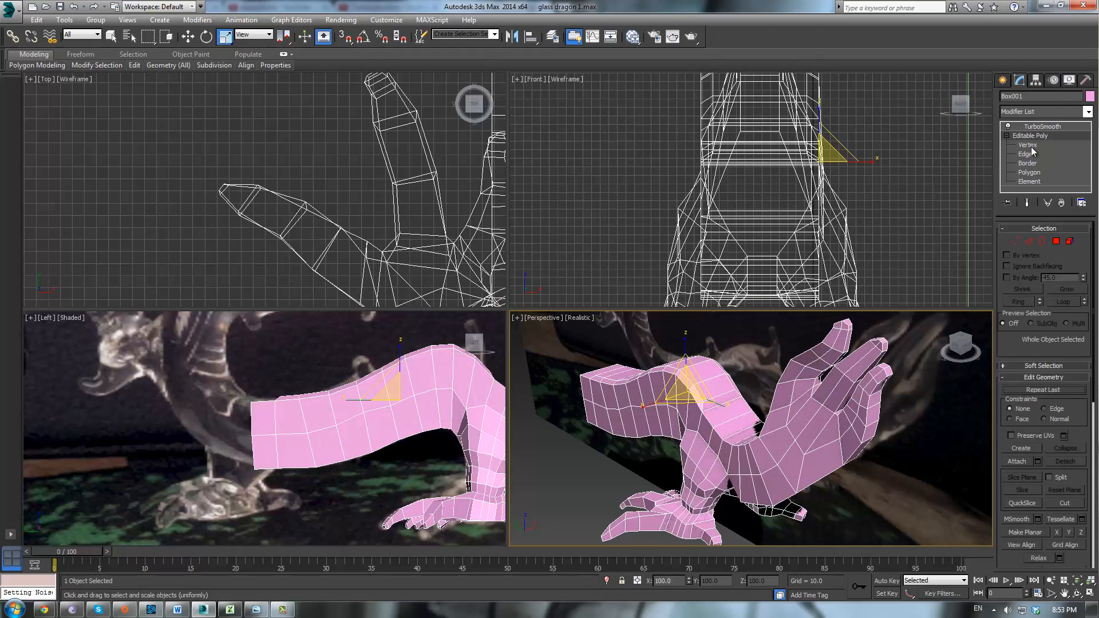
left_click(1032, 174)
middle_click_drag(607, 467, 829, 416, "alt")
middle_click_drag(747, 477, 755, 424)
left_click_drag(758, 459, 728, 450)
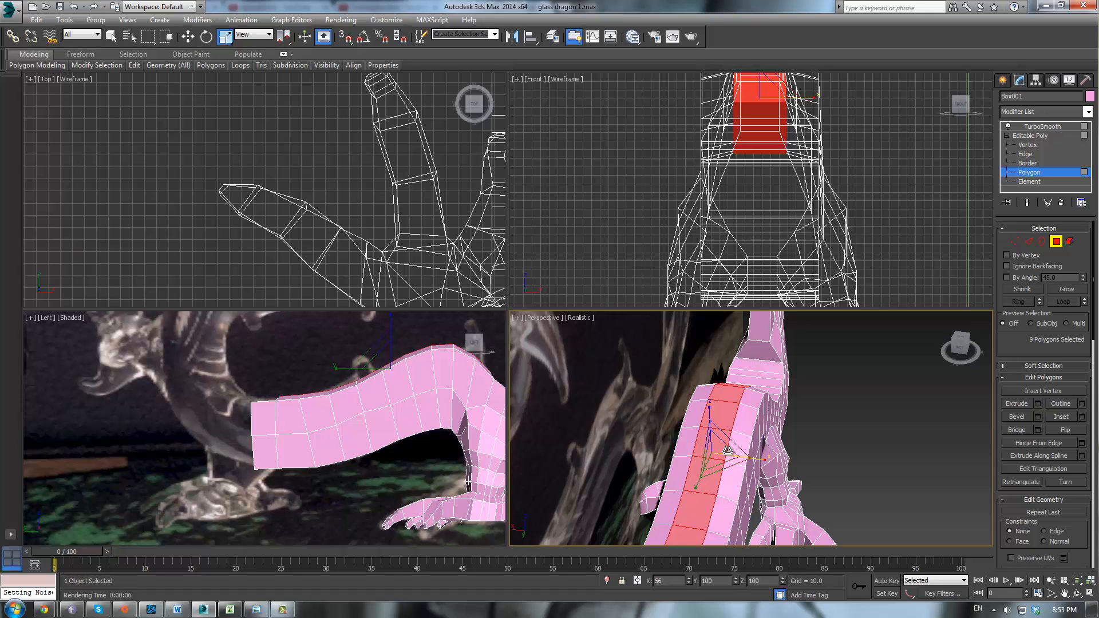
Bevel the narrowed strip of back polygons upward and inward to form a raised spine ridge.
middle_click_drag(719, 449, 938, 438, "alt")
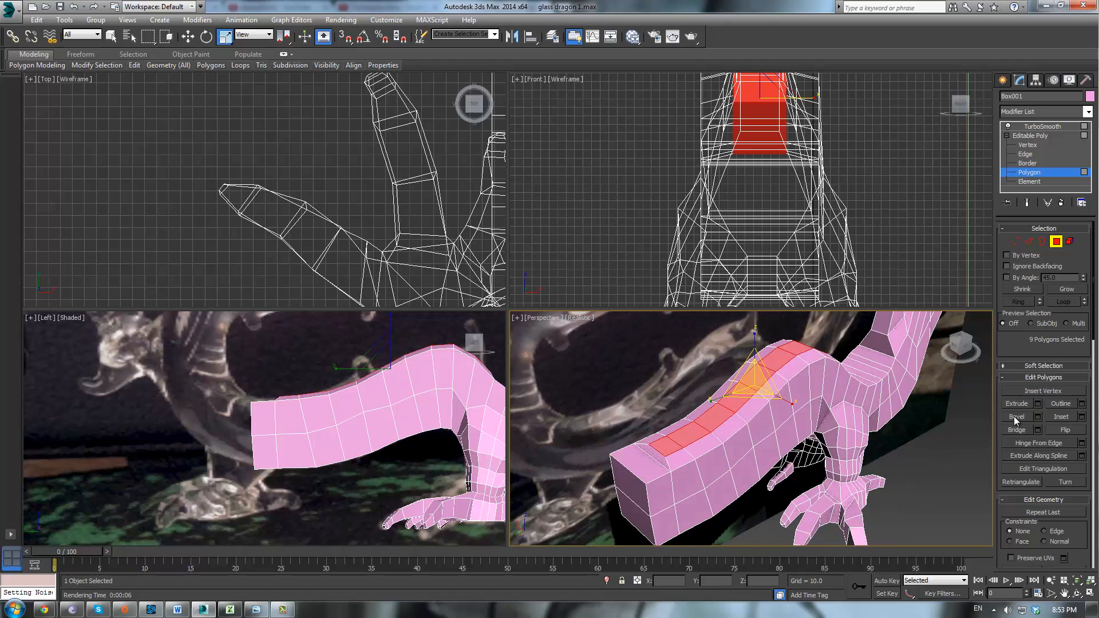
left_click(1016, 417)
left_click_drag(759, 379, 741, 342)
left_click(747, 386)
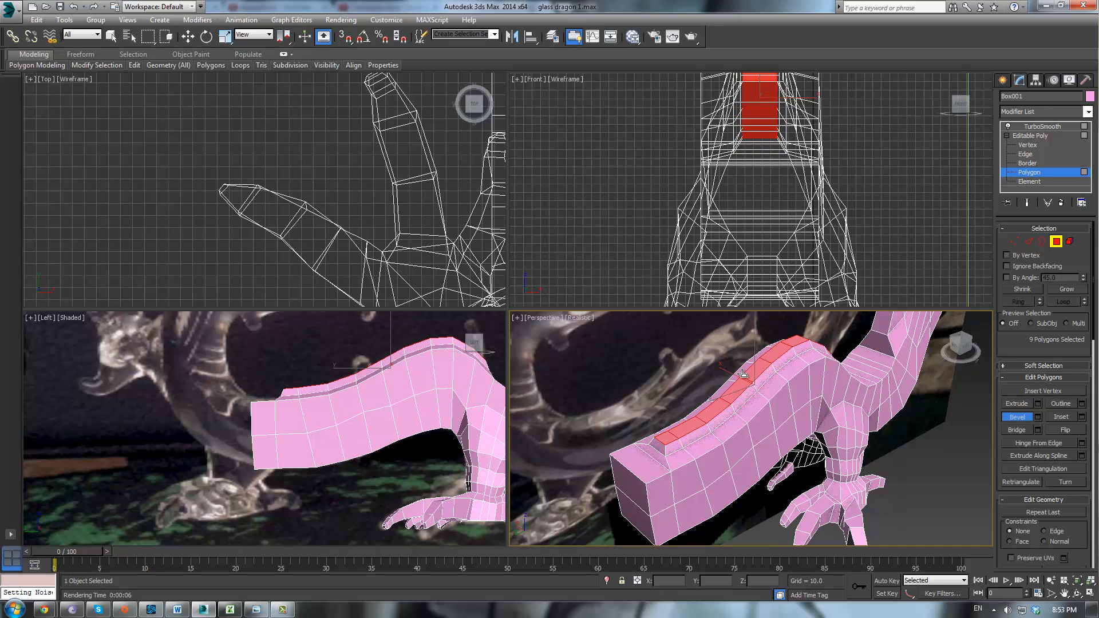
Bevel the two rearmost polygons of the spine ridge upward to start a fin above the hind legs.
middle_click_drag(742, 378, 751, 429, "alt")
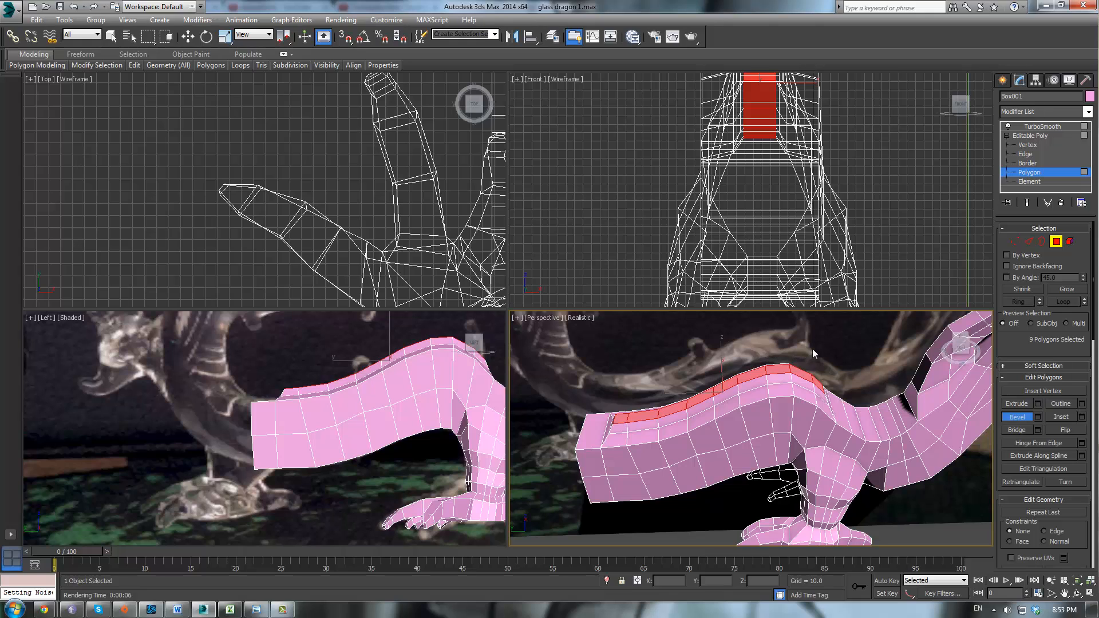
scroll(676, 388, "up", 2)
scroll(818, 439, "up", 2)
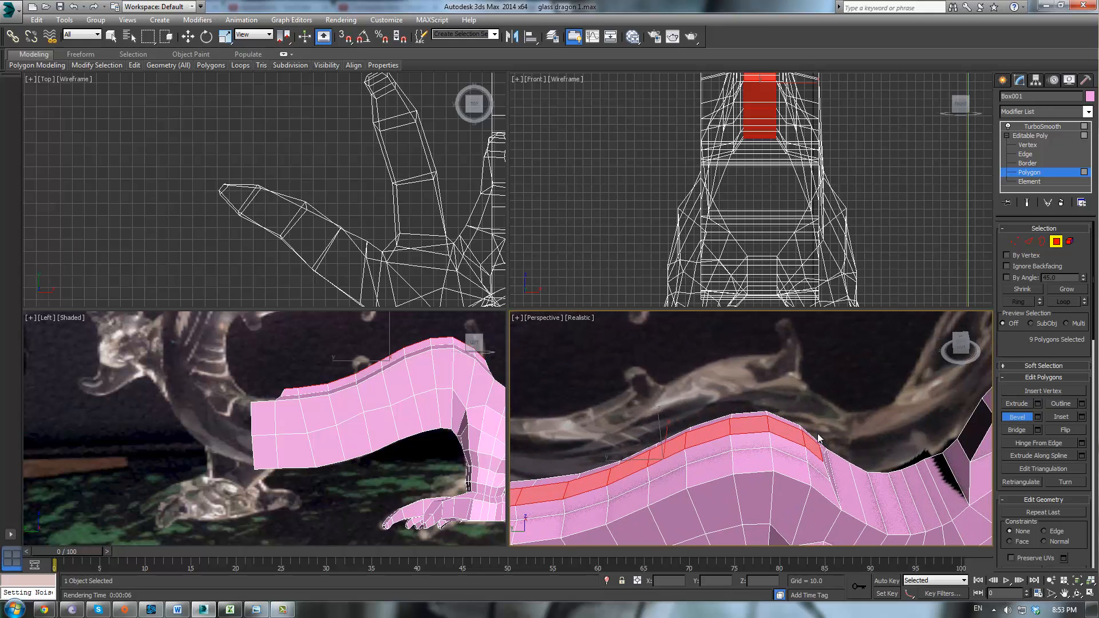
left_click(762, 426)
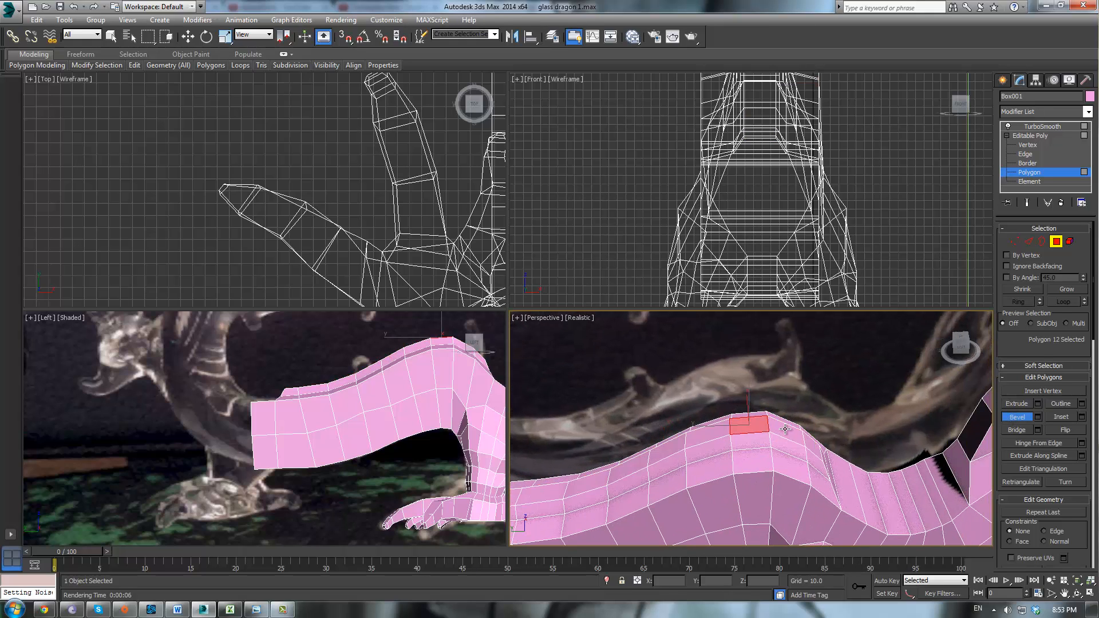
left_click(786, 429, "ctrl")
scroll(289, 428, "up", 3)
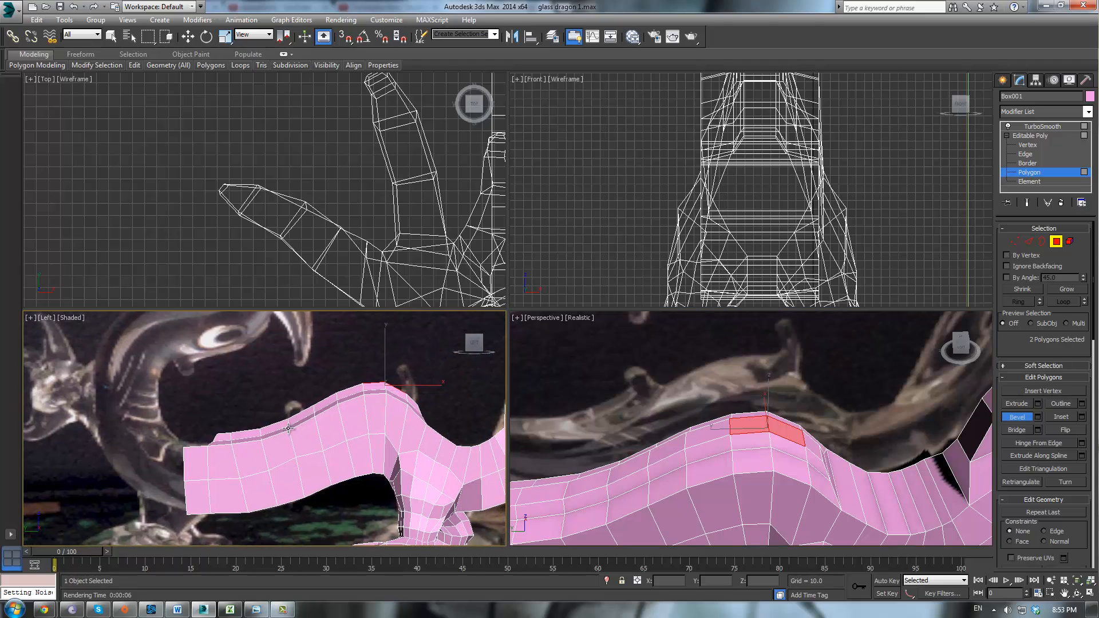
left_click(809, 444)
left_click(795, 435, "ctrl")
scroll(754, 444, "up", 2)
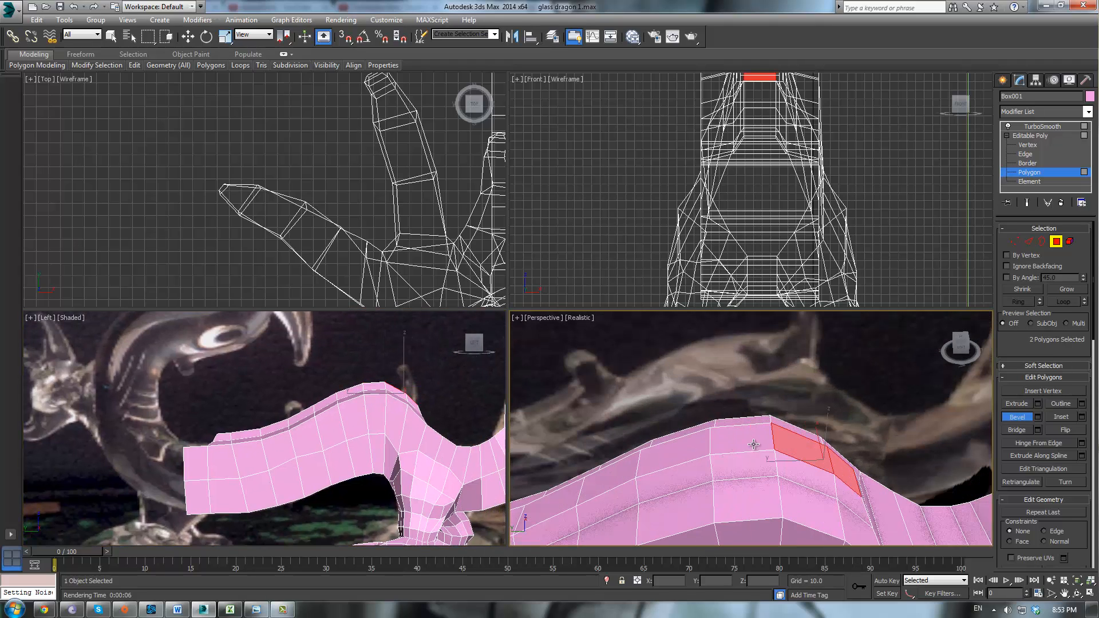
left_click_drag(804, 453, 802, 422)
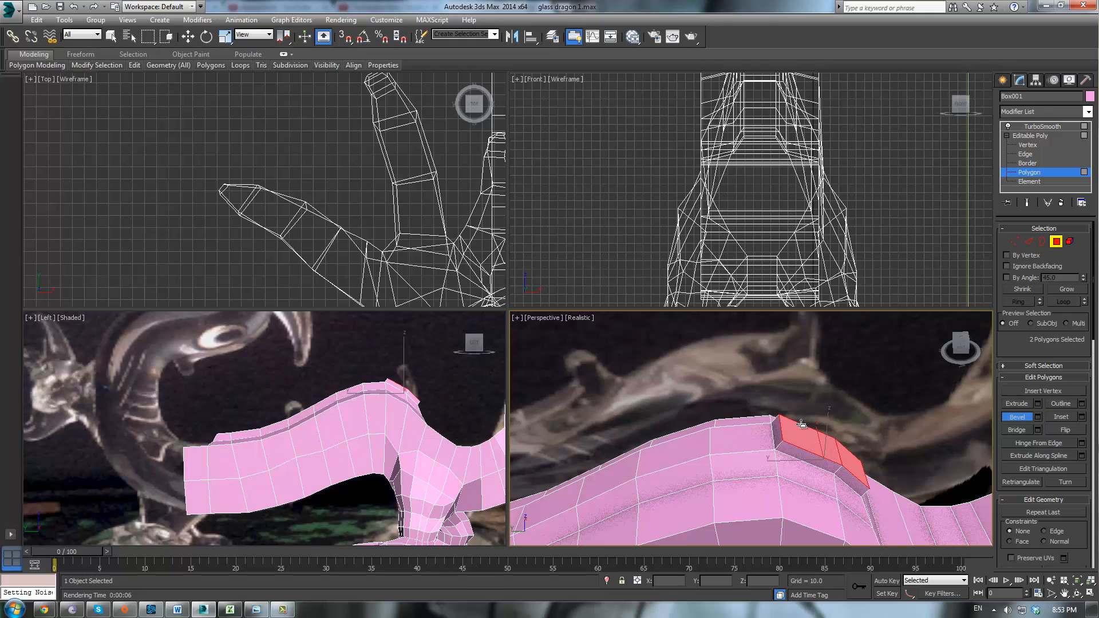
left_click(802, 431)
Move the front vertices of the fin's raised base rearward in the side view to narrow it toward the reference fin.
left_click(1034, 147)
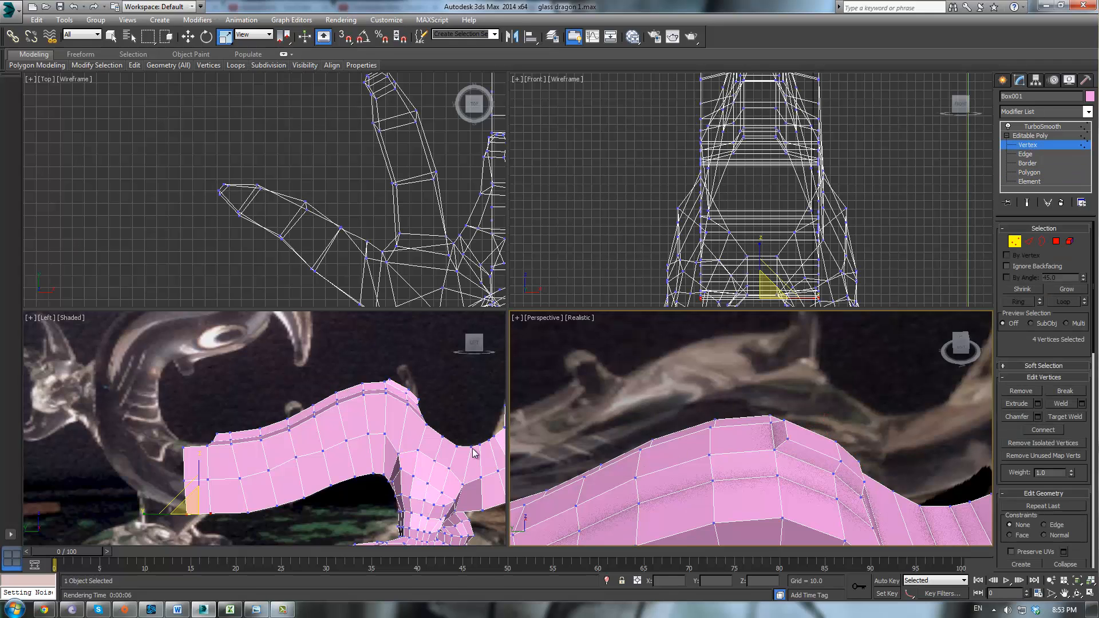
scroll(343, 412, "up", 6)
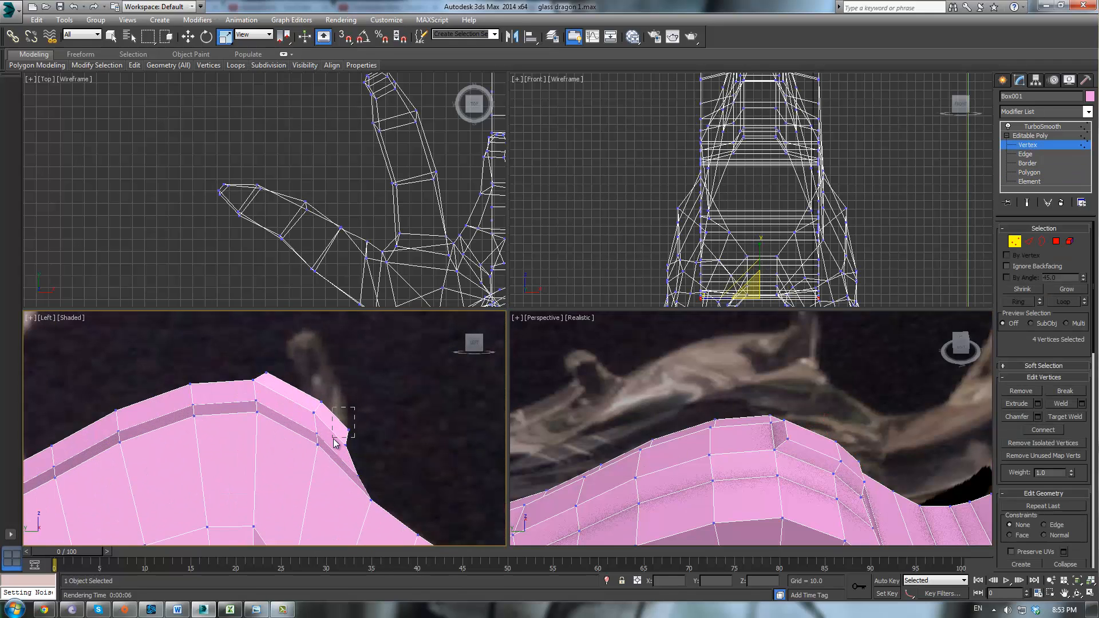
left_click_drag(355, 407, 334, 440)
left_click_drag(277, 392, 300, 369)
key("w")
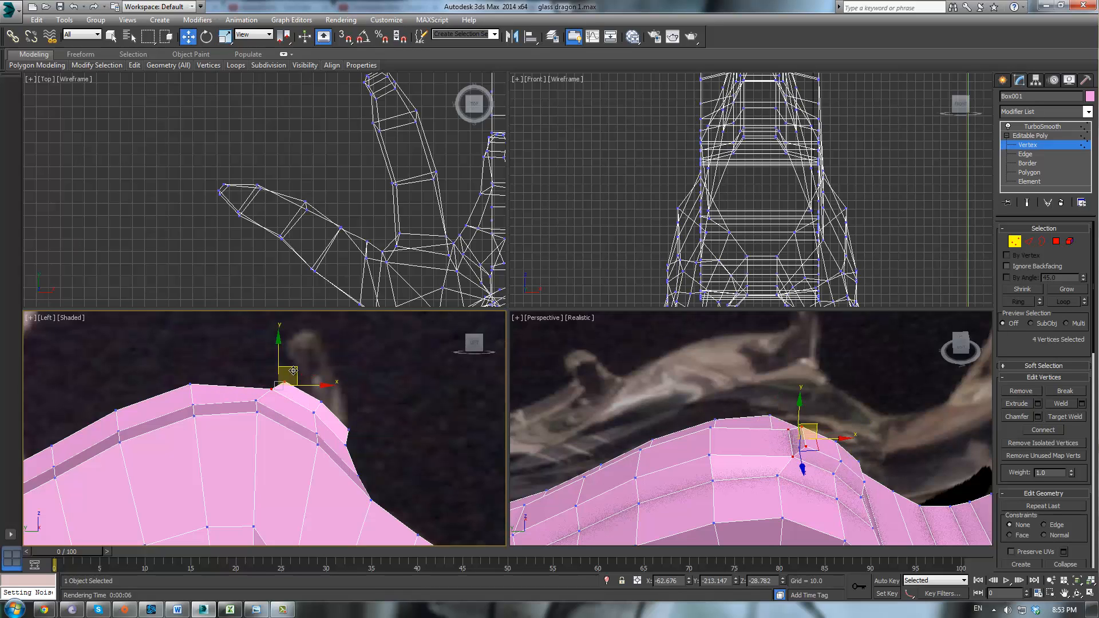
left_click(341, 402)
left_click_drag(318, 412, 321, 381)
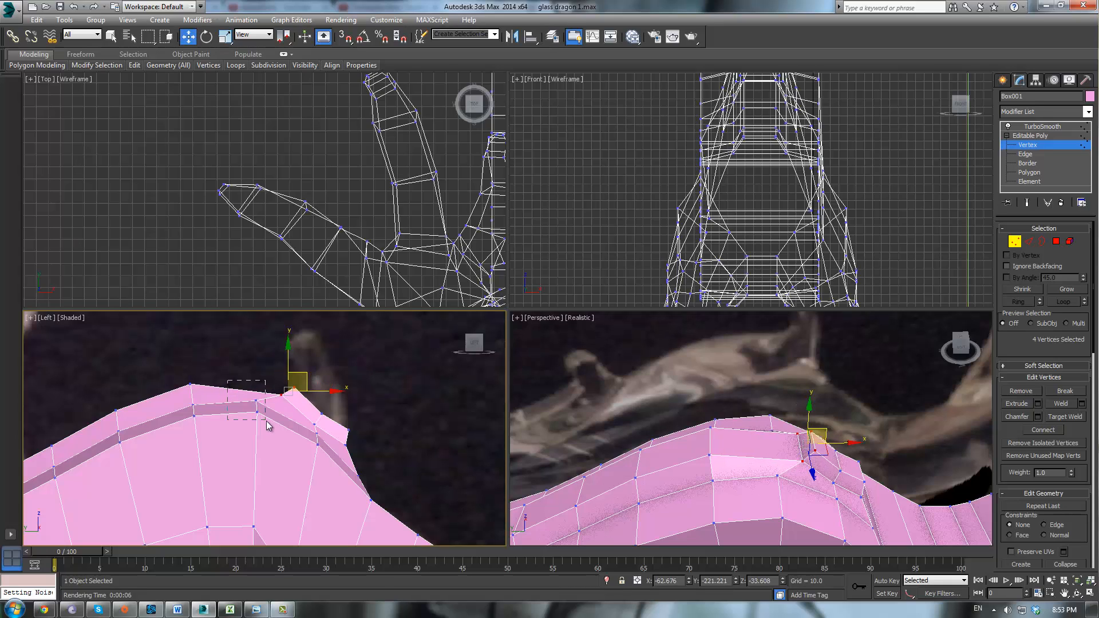
Shift the ridge vertices just ahead of the fin rearward, rotate them, and rotate and lower the fin's front vertices to follow the back.
left_click_drag(267, 422, 291, 407)
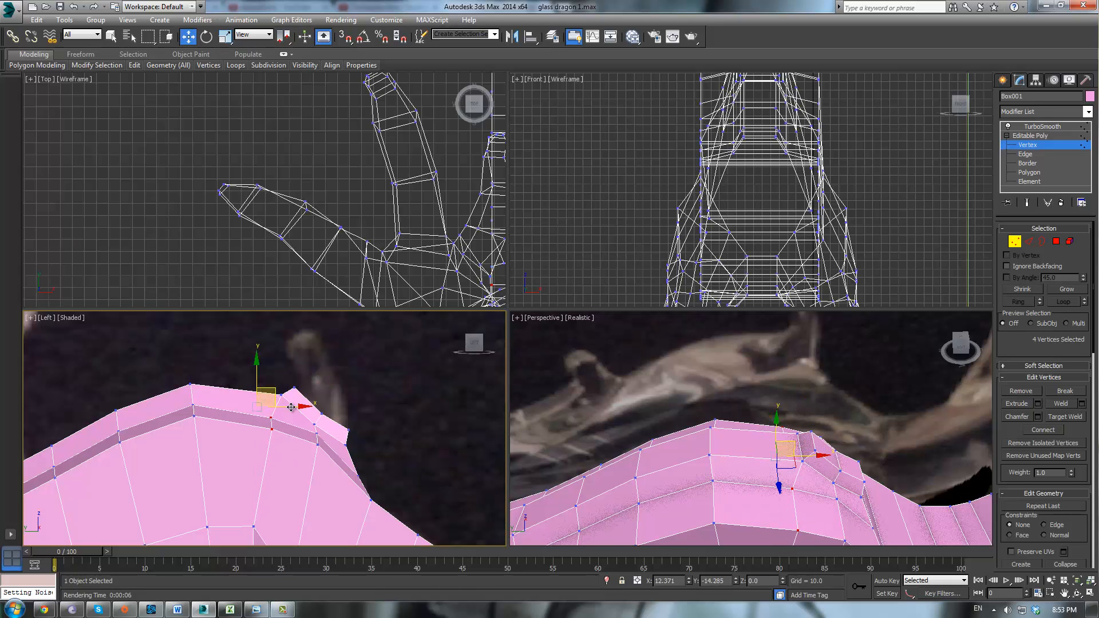
key("e")
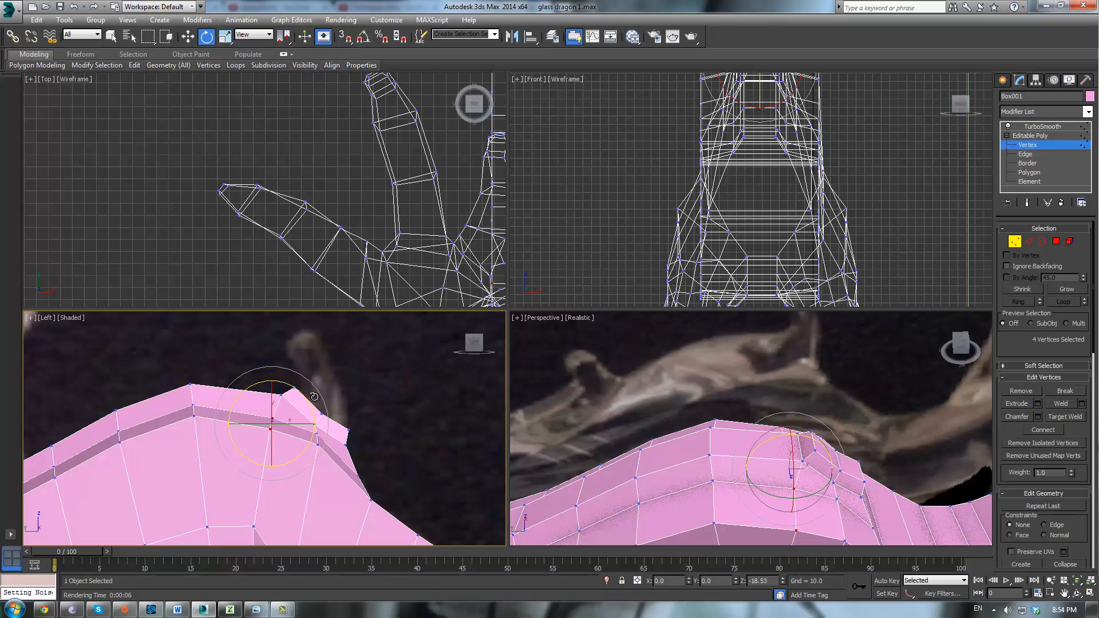
left_click(376, 362)
left_click_drag(284, 374, 308, 408)
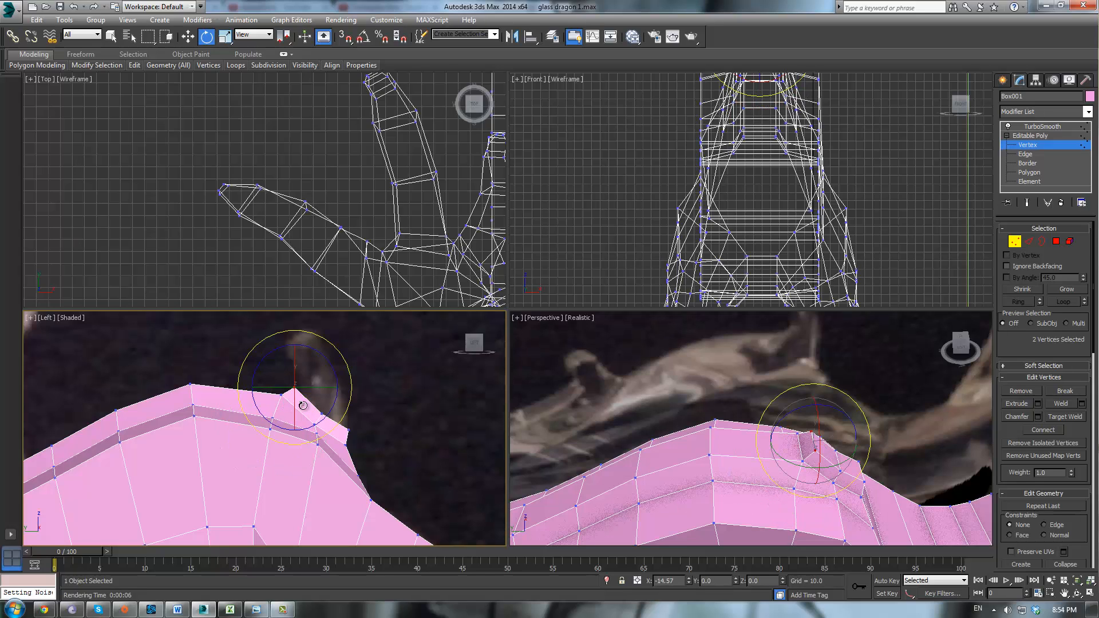
left_click(249, 344)
left_click_drag(251, 347, 311, 403)
key("w")
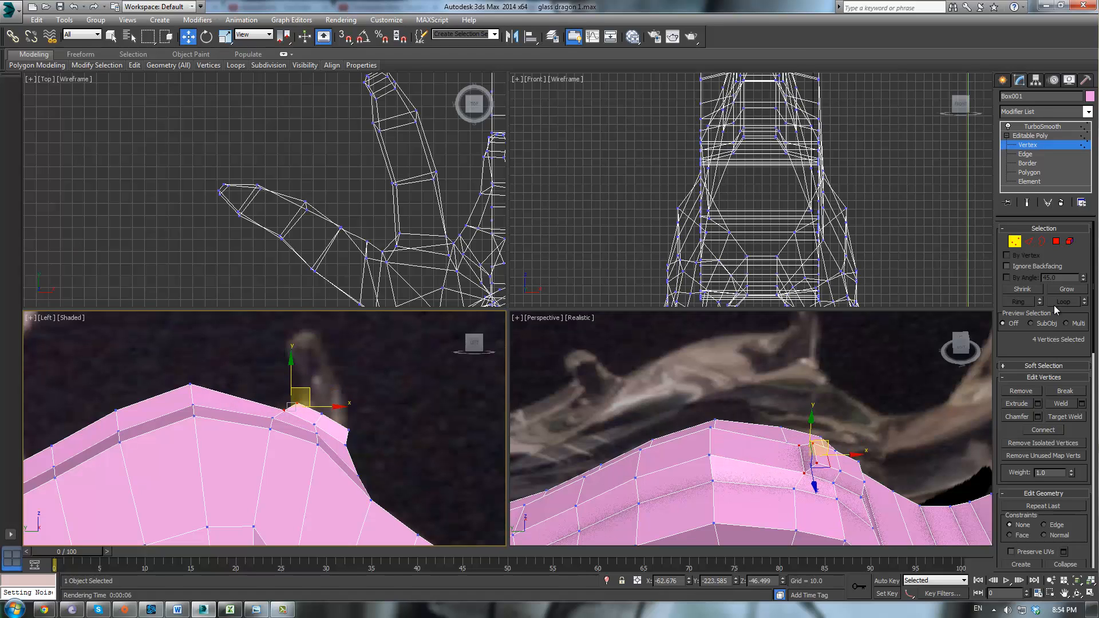
Extrude the two polygons on top of the fin base outward by a short segment.
left_click(1056, 241)
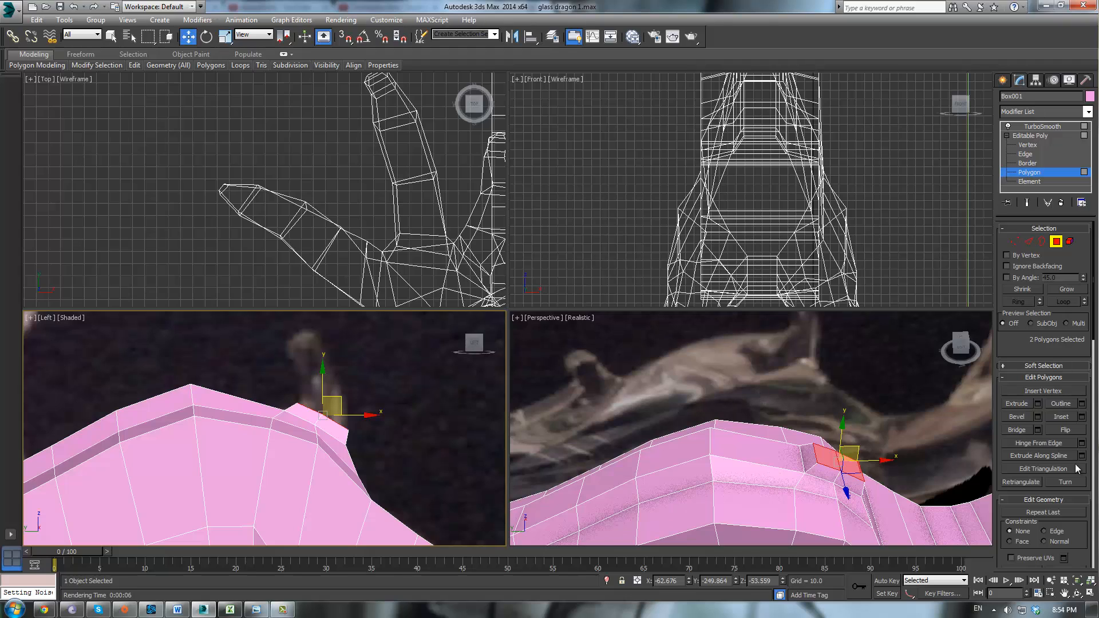
left_click(1016, 404)
left_click_drag(826, 463, 834, 430)
right_click(359, 418)
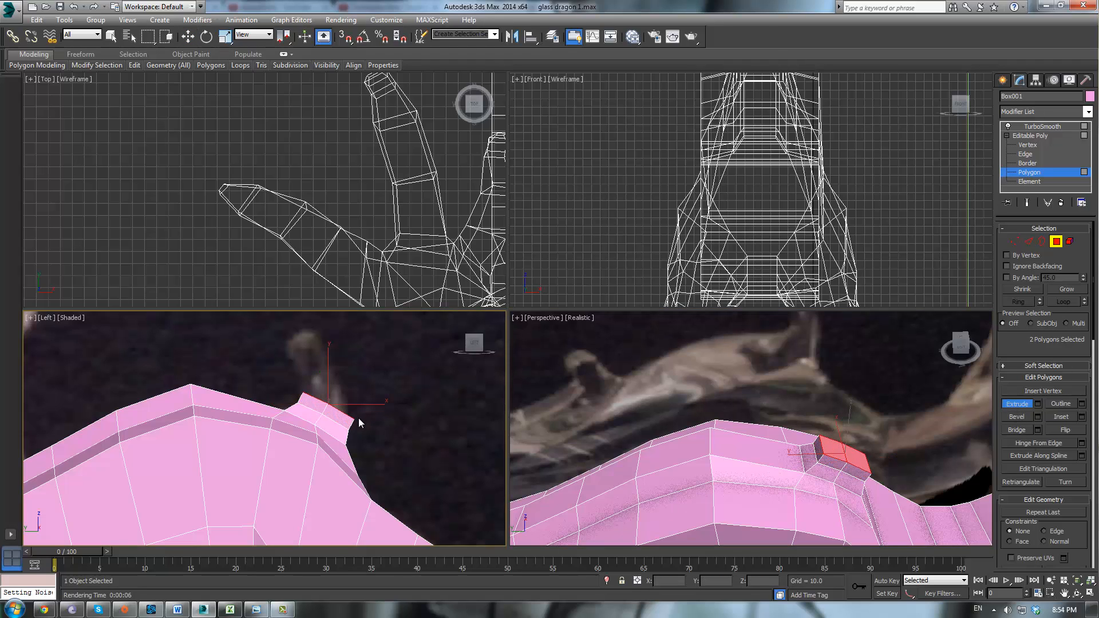
Reposition the top vertices of the extruded fin segment, raising the middle and rear ones to make its upper face nearly level.
key("1")
left_click_drag(286, 381, 325, 413)
key("w")
left_click(349, 379)
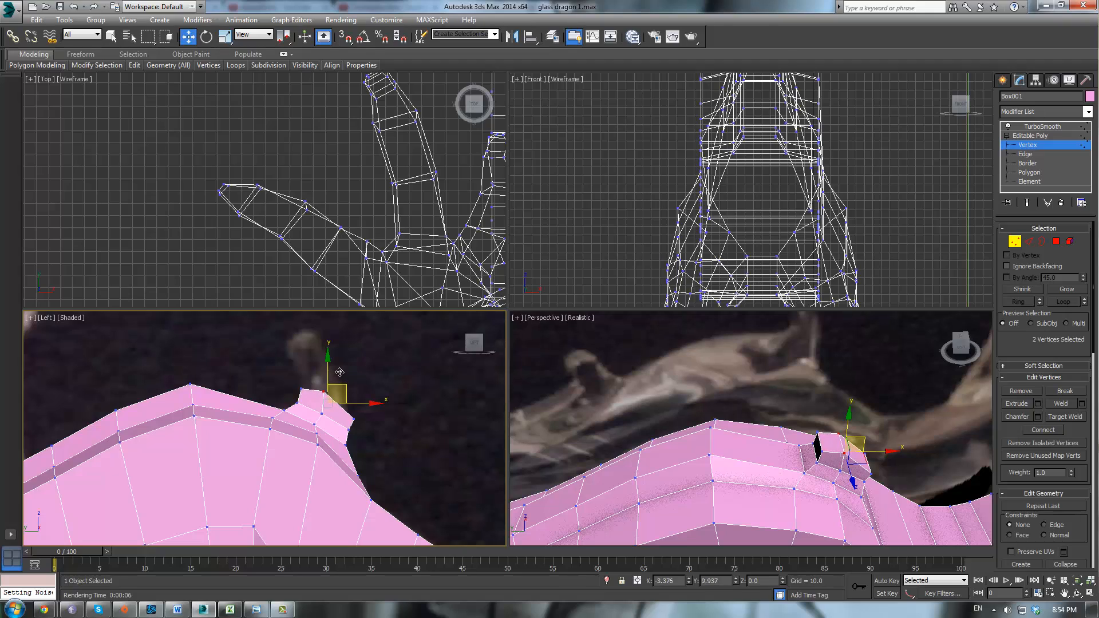
left_click(386, 407)
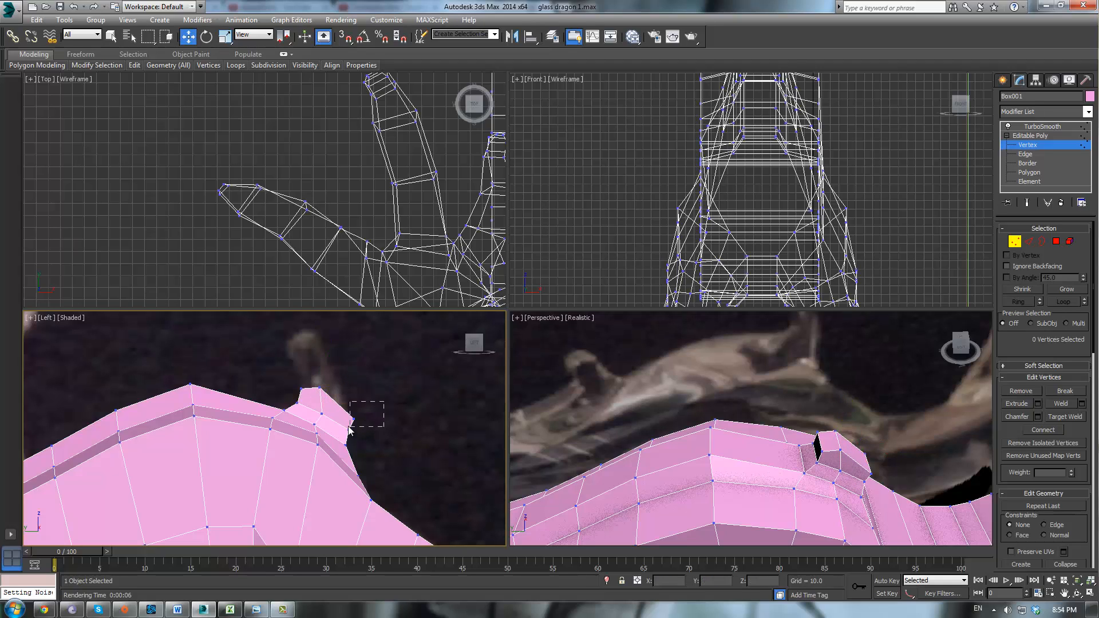
left_click_drag(349, 429, 346, 430)
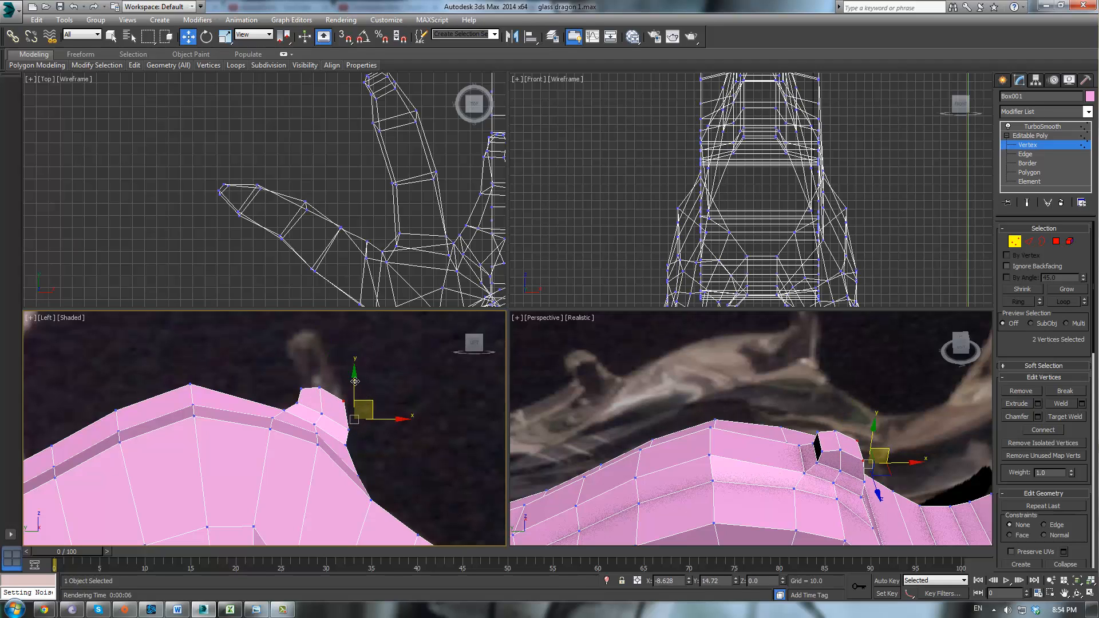
left_click_drag(355, 381, 355, 367)
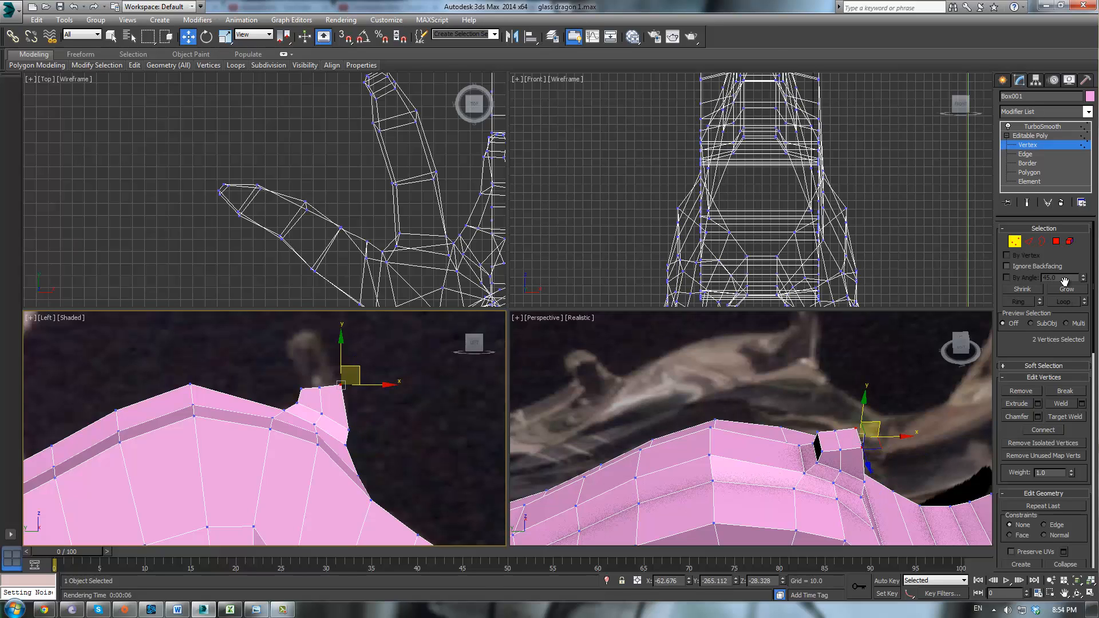
Extrude the fin's two leveled top polygons upward to lengthen the fin.
left_click(1057, 243)
left_click(1016, 403)
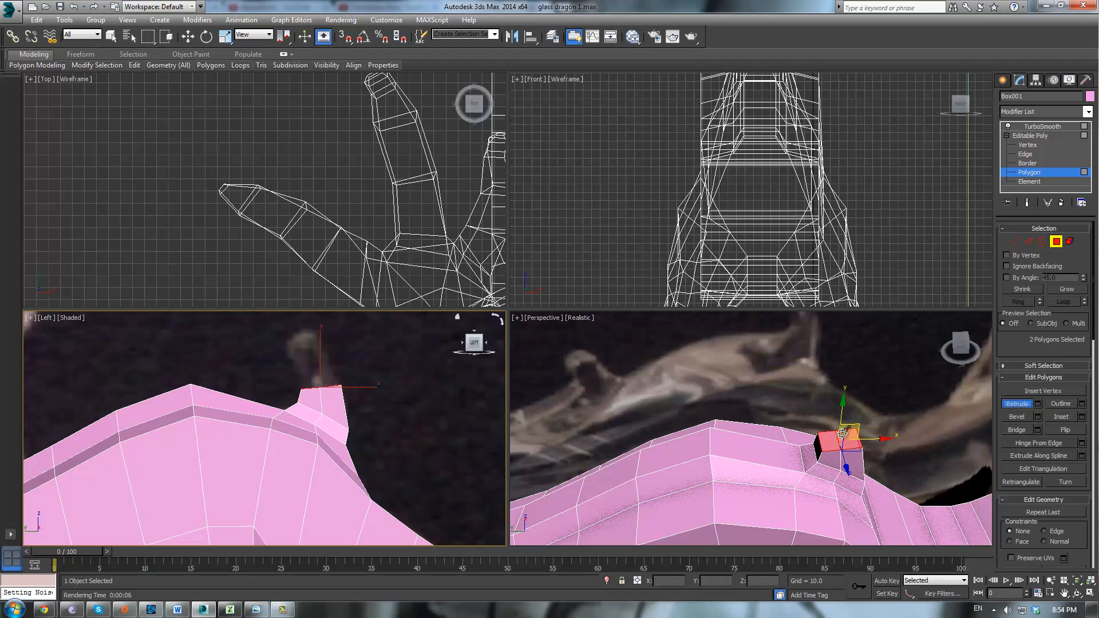
left_click_drag(830, 437, 813, 373)
middle_click_drag(364, 377, 378, 439)
Move the fin's uppermost vertices in the side view so its end leans forward along the reference photo.
key("1")
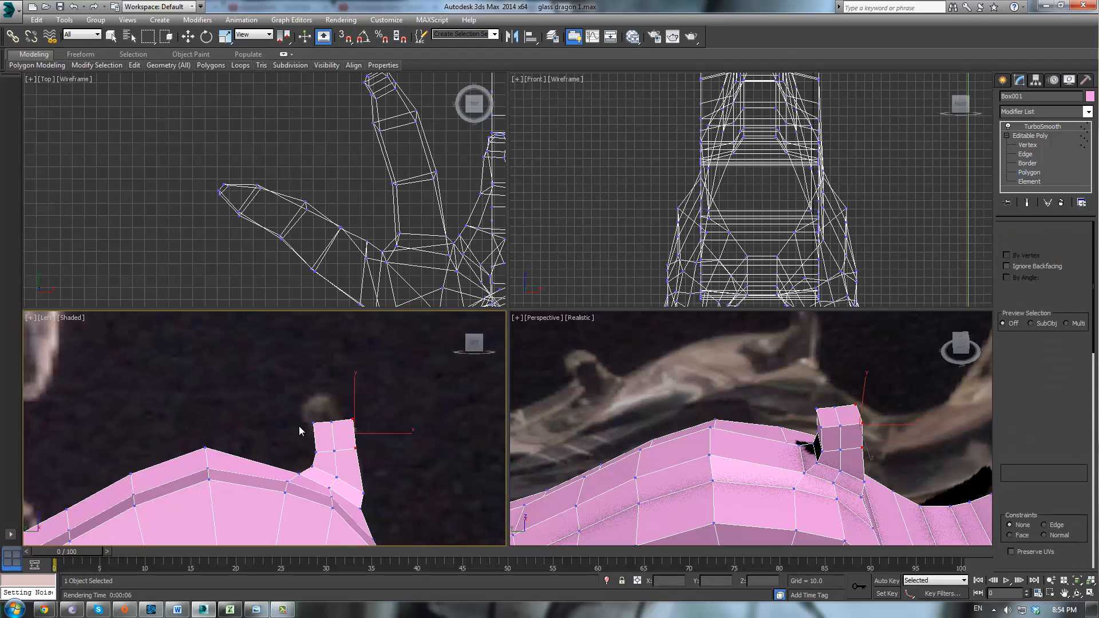
scroll(300, 425, "up", 2)
left_click_drag(279, 372, 330, 439)
key("w")
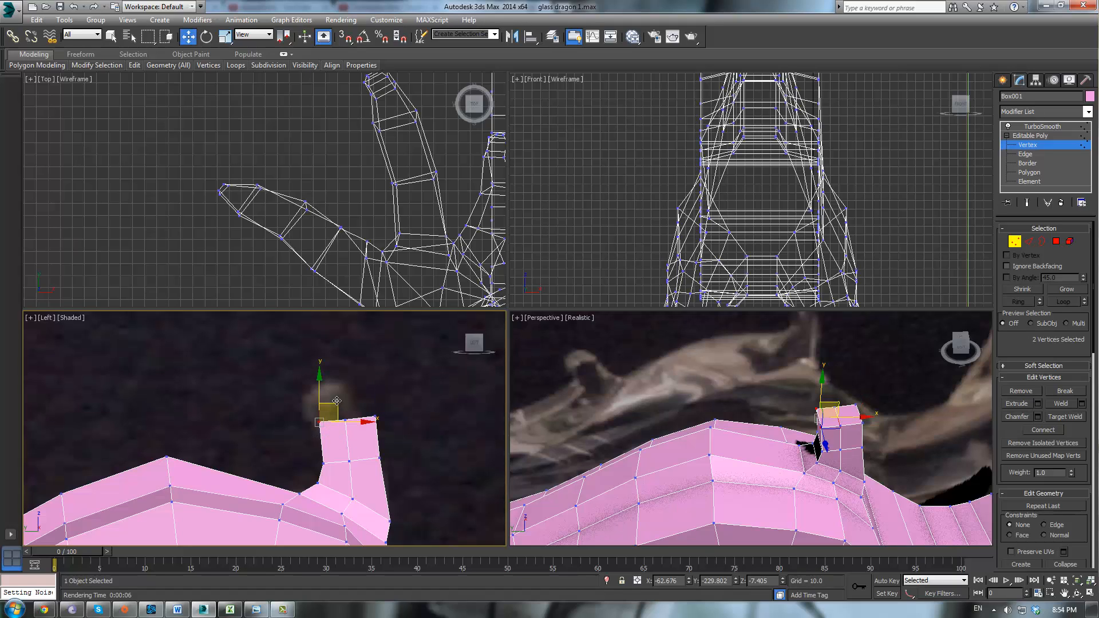
left_click_drag(339, 428, 376, 406)
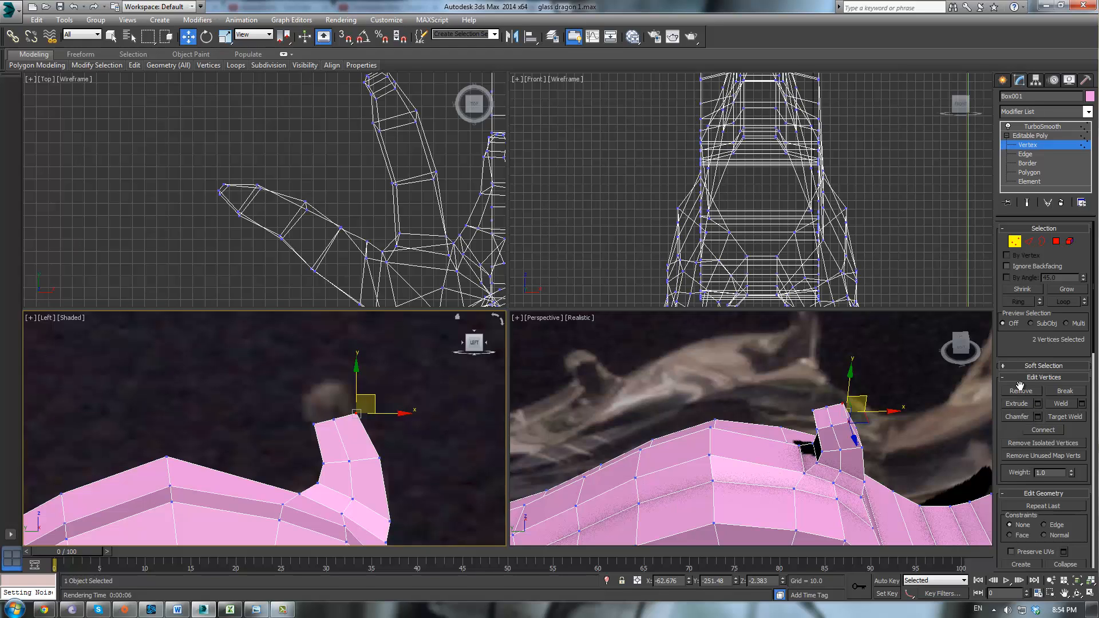
Bevel the fin's two top polygons upward and inward in successive segments to form a tapered, rounded tip.
left_click(1055, 241)
left_click(1017, 417)
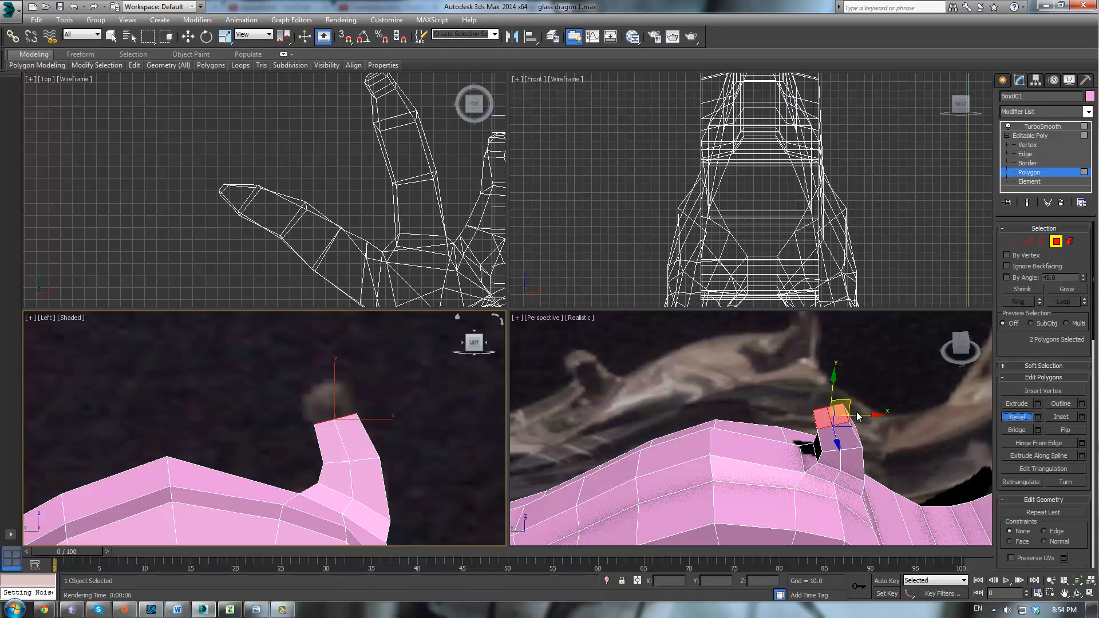
left_click_drag(828, 421, 818, 383)
left_click(811, 386)
left_click(818, 391)
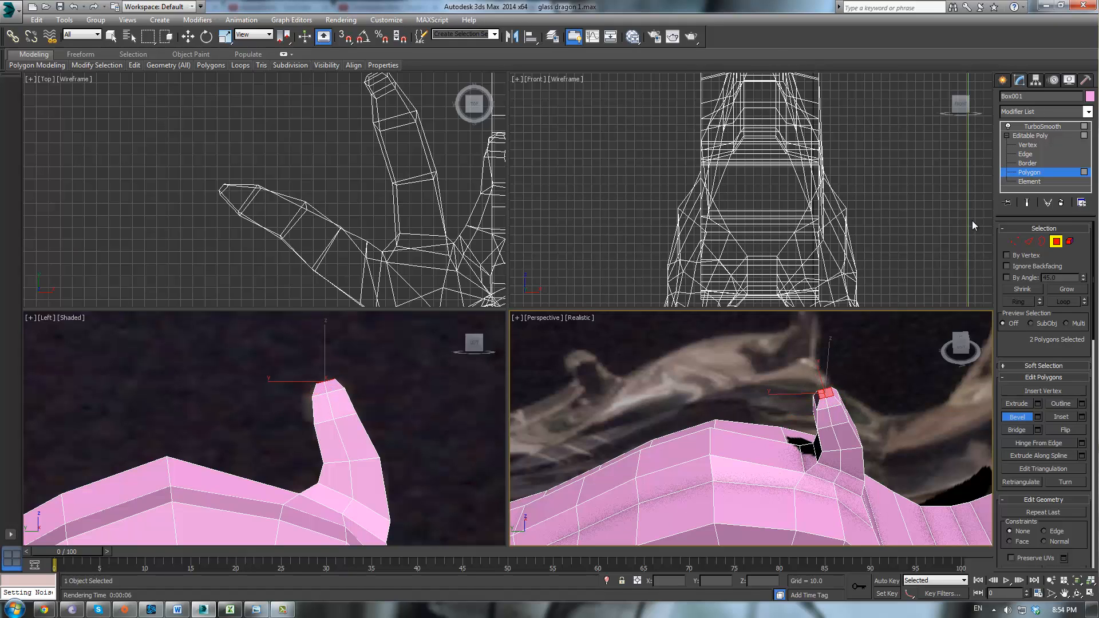
Examine the TurboSmoothed fin and body in the enlarged perspective view with the mesh deselected, and reselect the dragon mesh.
left_click(1035, 137)
left_click(1035, 127)
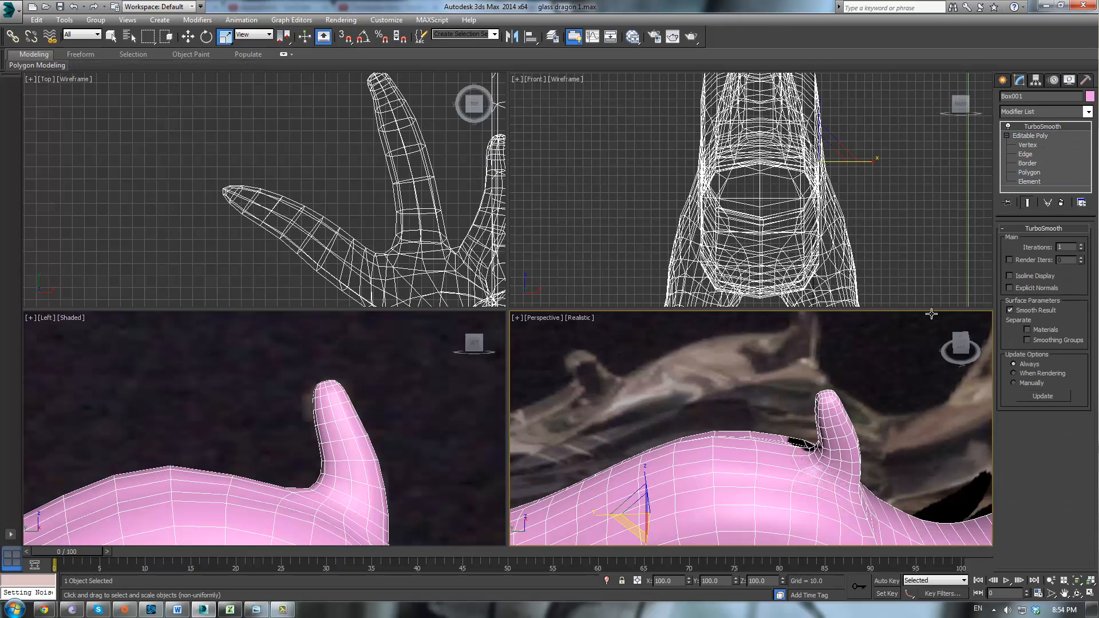
left_click(893, 388)
scroll(894, 388, "down", 5)
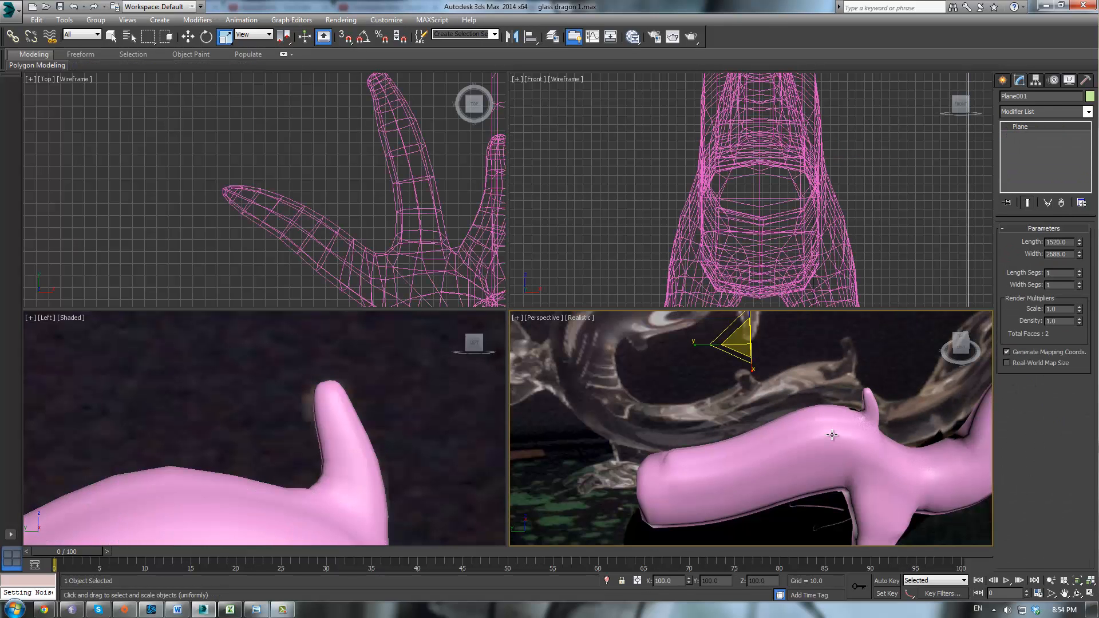
key("alt+w")
middle_click_drag(768, 466, 774, 433, "alt")
left_click(745, 336)
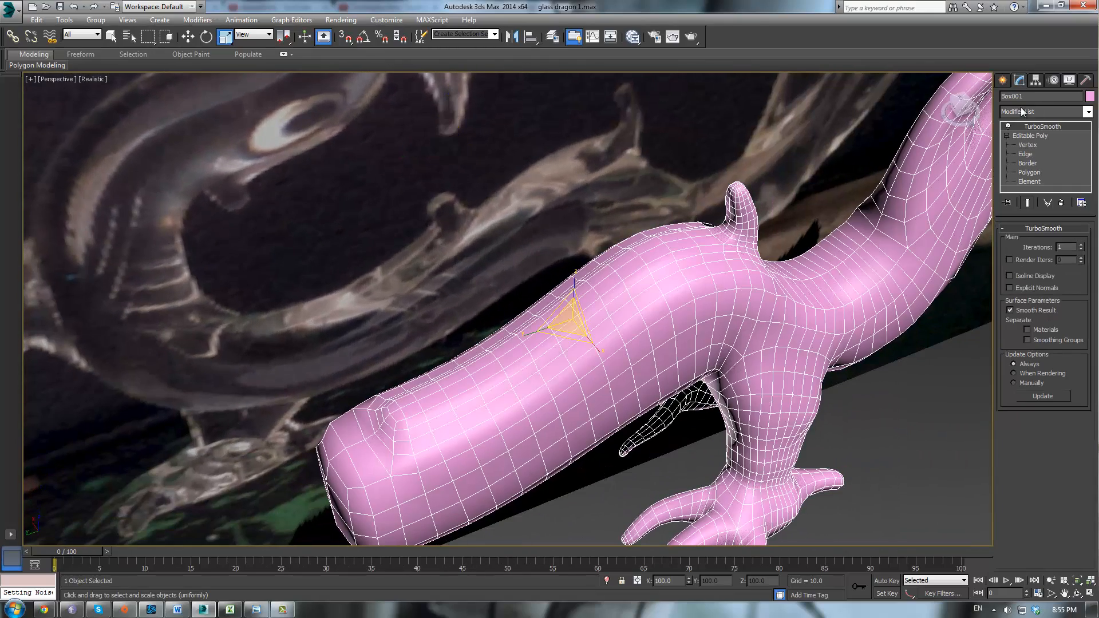
Select the vertices of the whole fin and its base, excluding stray ones, and scale them wider across the body.
left_click(1023, 146)
middle_click_drag(824, 265, 738, 229, "alt")
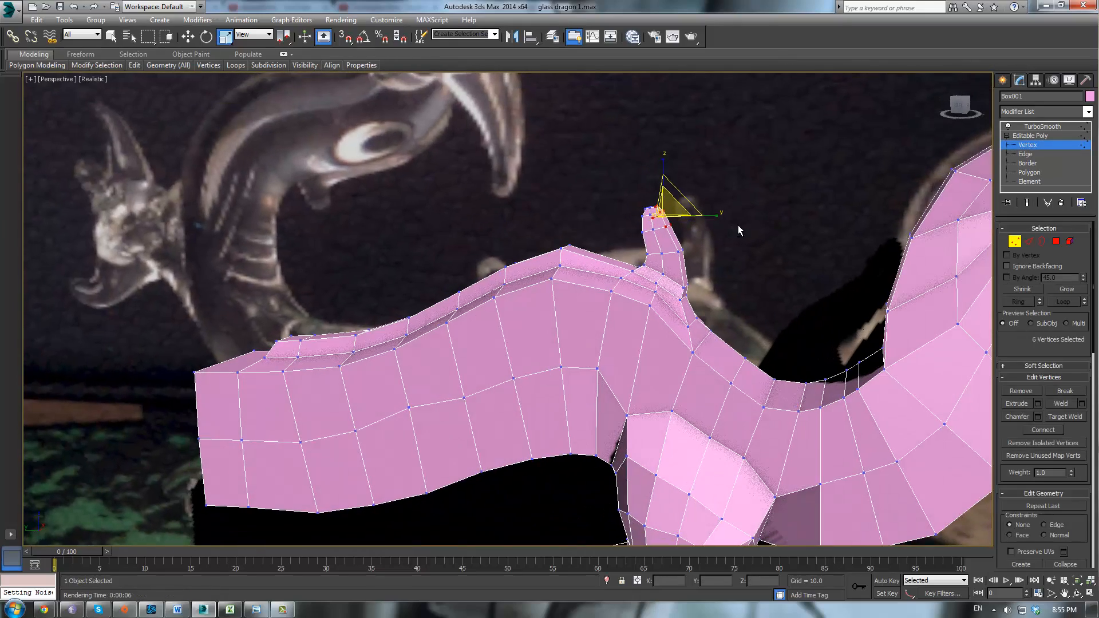
key("alt+w")
scroll(424, 344, "up", 3)
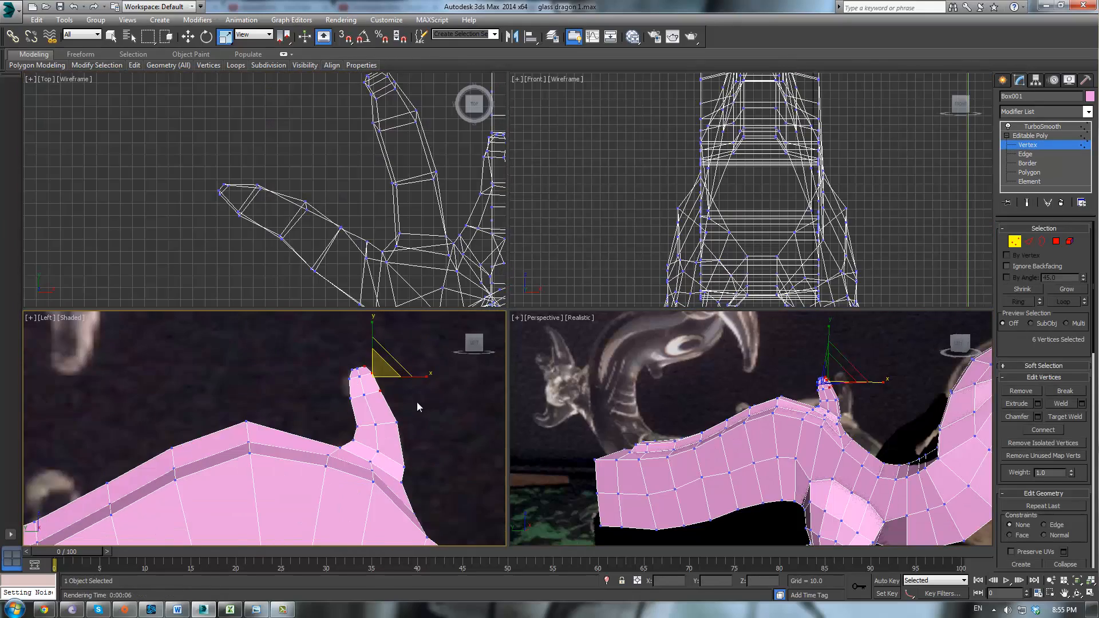
scroll(416, 402, "down", 2)
key("q")
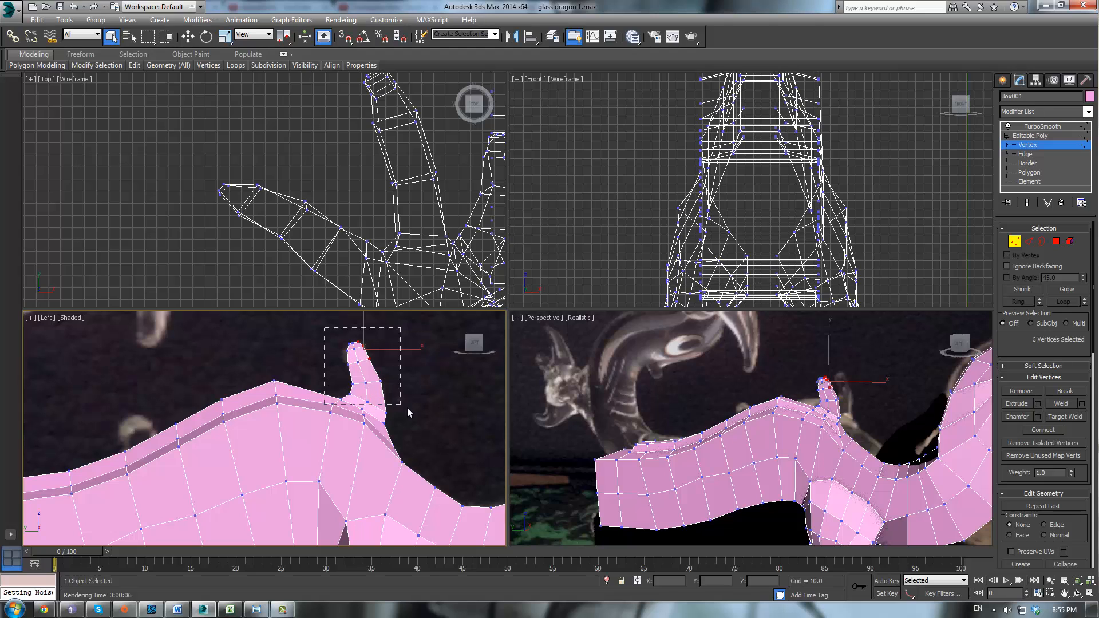
left_click_drag(421, 421, 442, 448)
middle_click_drag(842, 457, 939, 495, "alt")
scroll(801, 382, "up", 2)
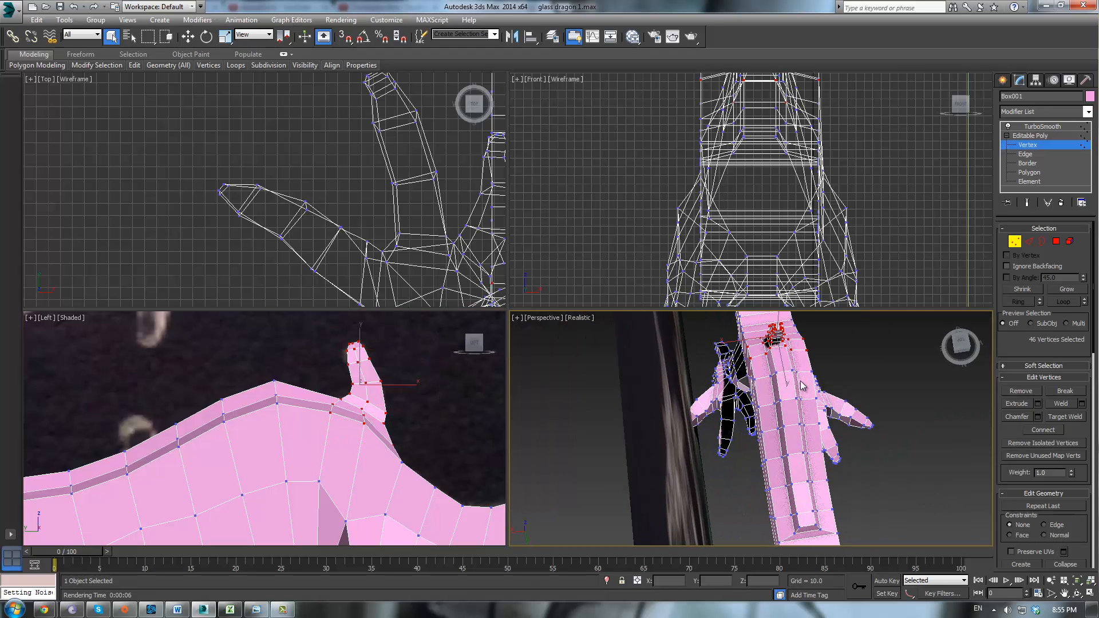
middle_click_drag(801, 385, 664, 372, "alt")
left_click_drag(720, 440, 769, 426, "alt")
middle_click_drag(806, 377, 797, 360, "alt")
scroll(797, 359, "up", 3)
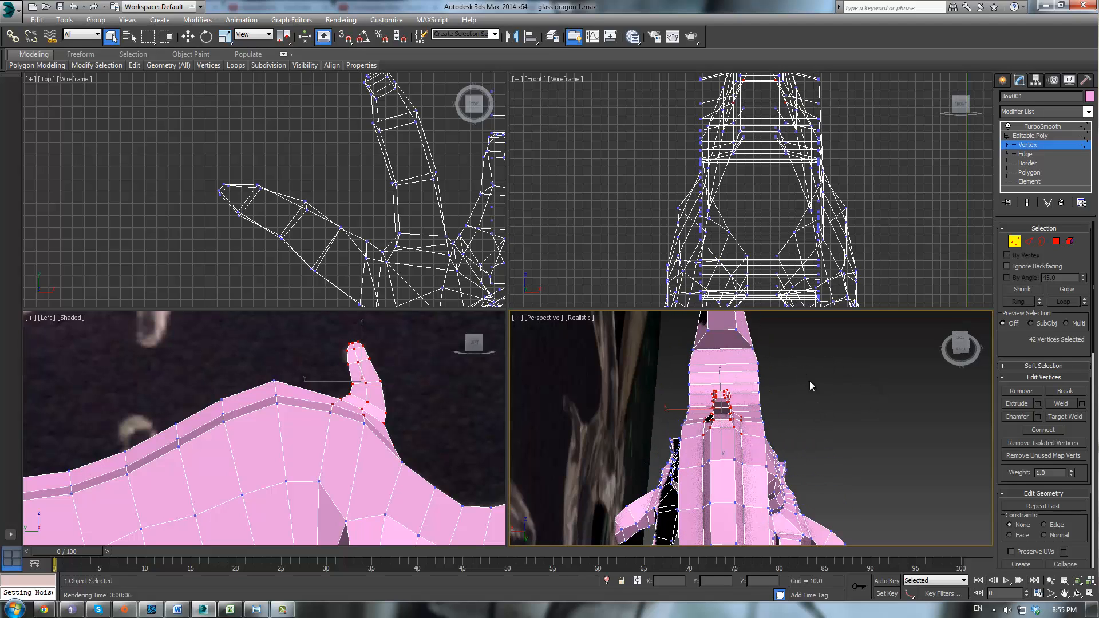
key("r")
left_click_drag(670, 410, 644, 399)
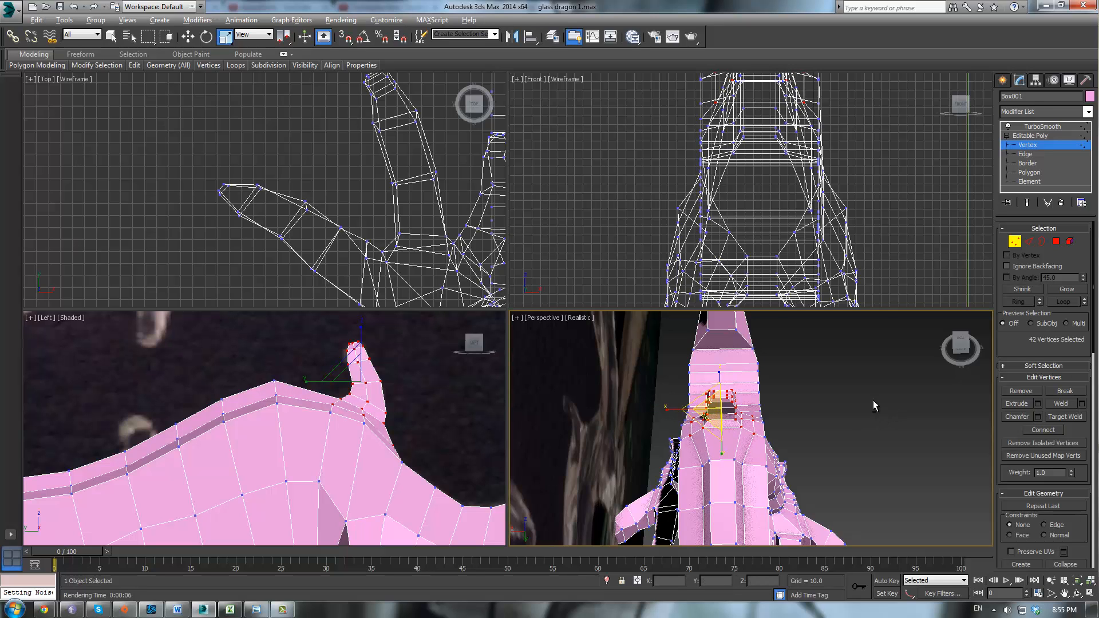
middle_click_drag(873, 401, 786, 419, "alt")
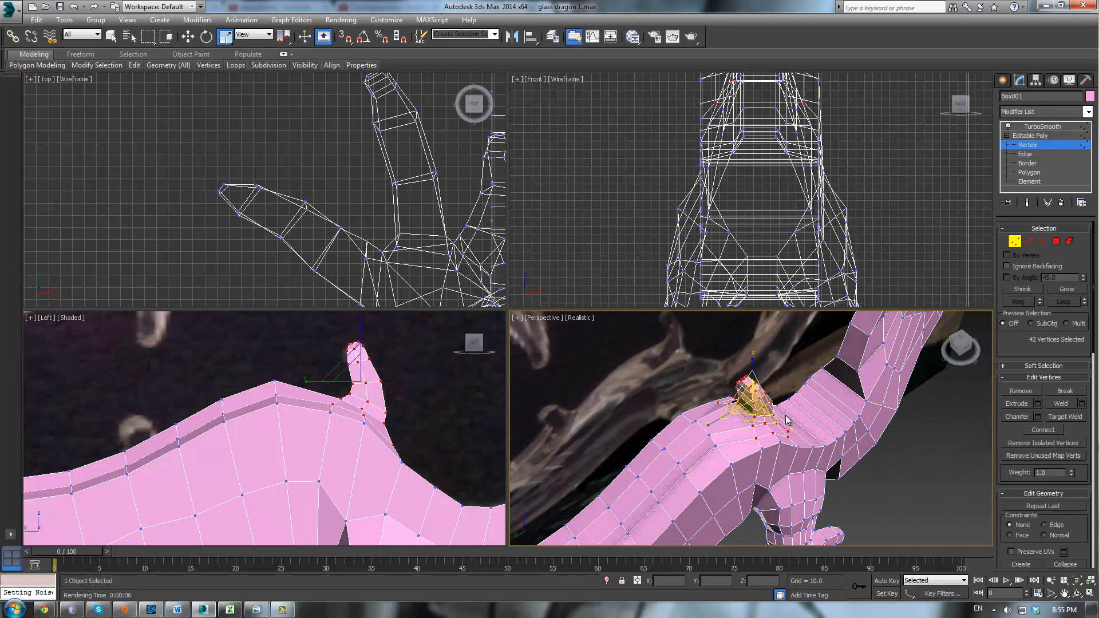
left_click_drag(786, 420, 774, 420)
middle_click_drag(773, 420, 813, 400, "alt")
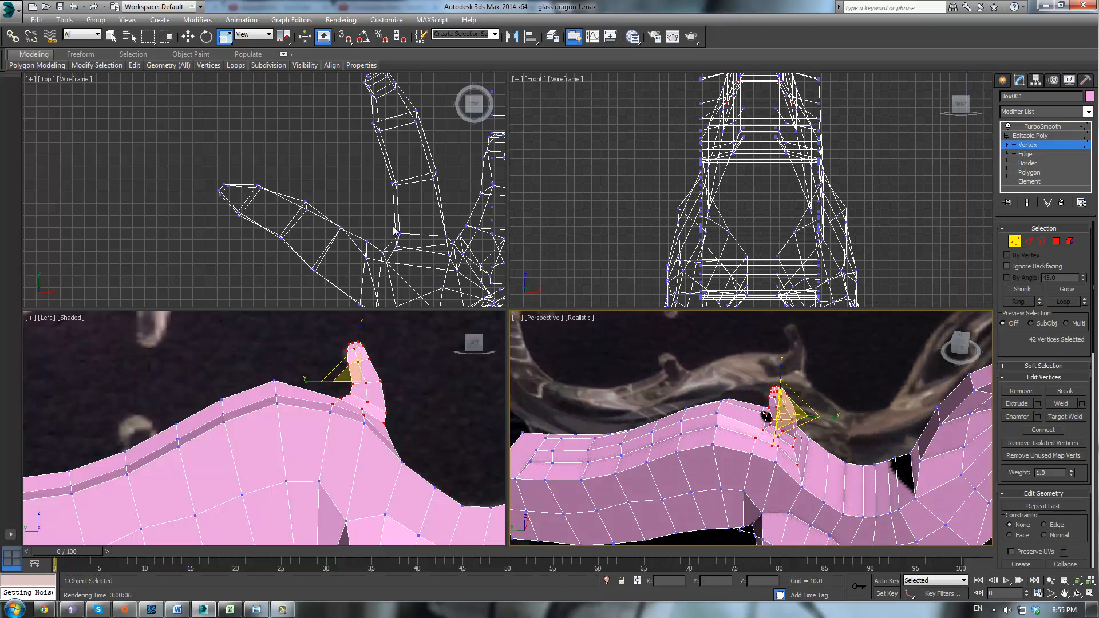
Select the row of vertices along the near upper side edge of the body, from beneath the fin to the body's end.
scroll(394, 230, "down", 6)
scroll(401, 234, "up", 3)
scroll(400, 371, "down", 3)
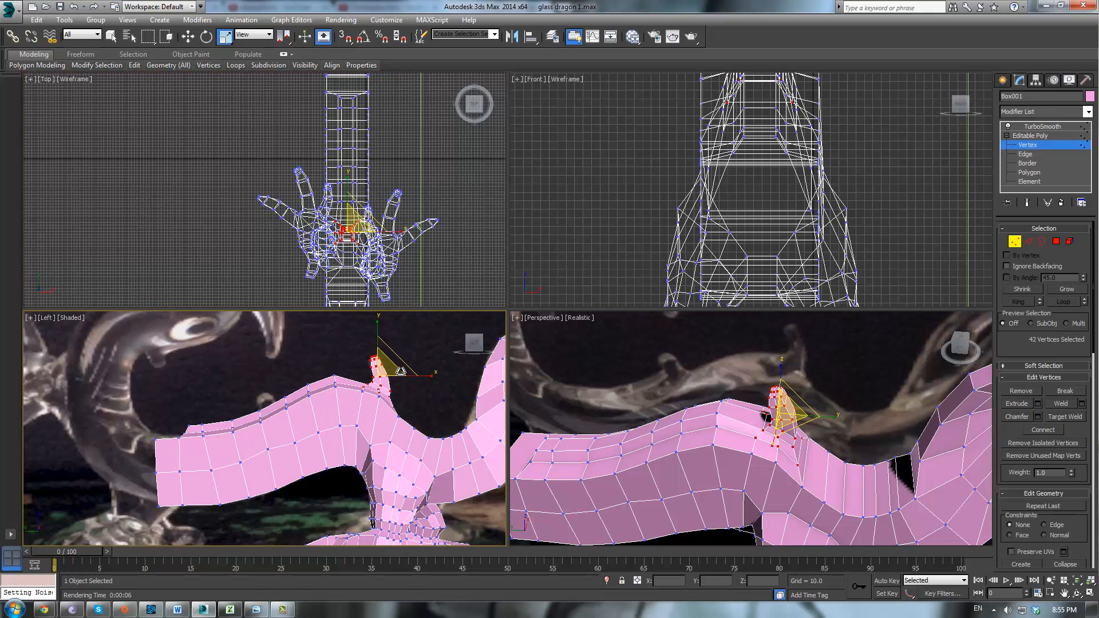
scroll(395, 395, "up", 2)
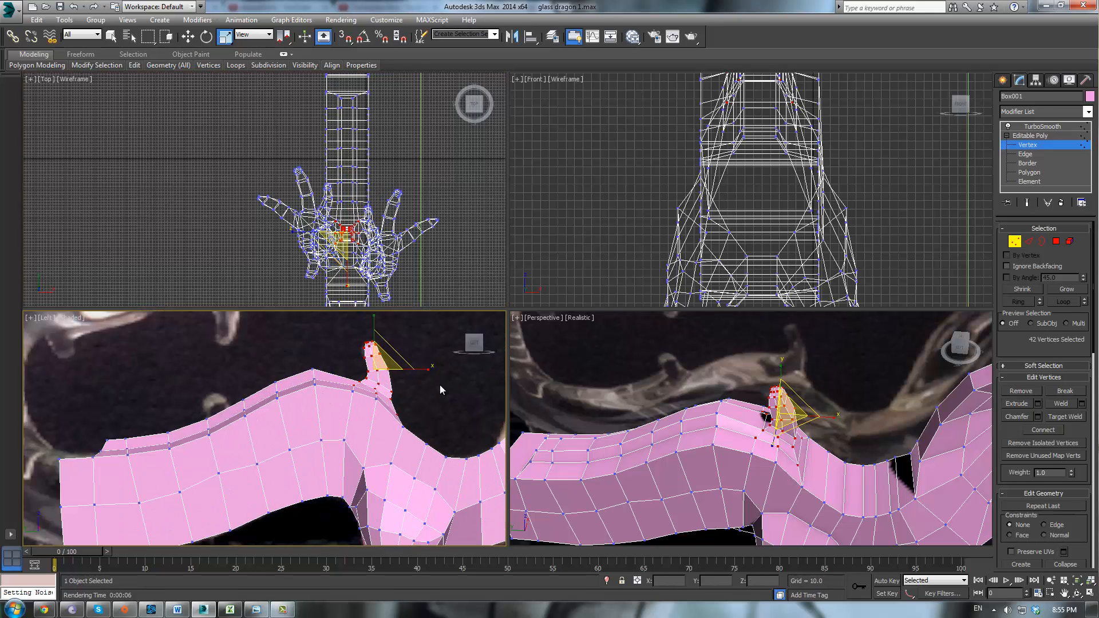
left_click(762, 468)
left_click(752, 454, "ctrl")
key("q")
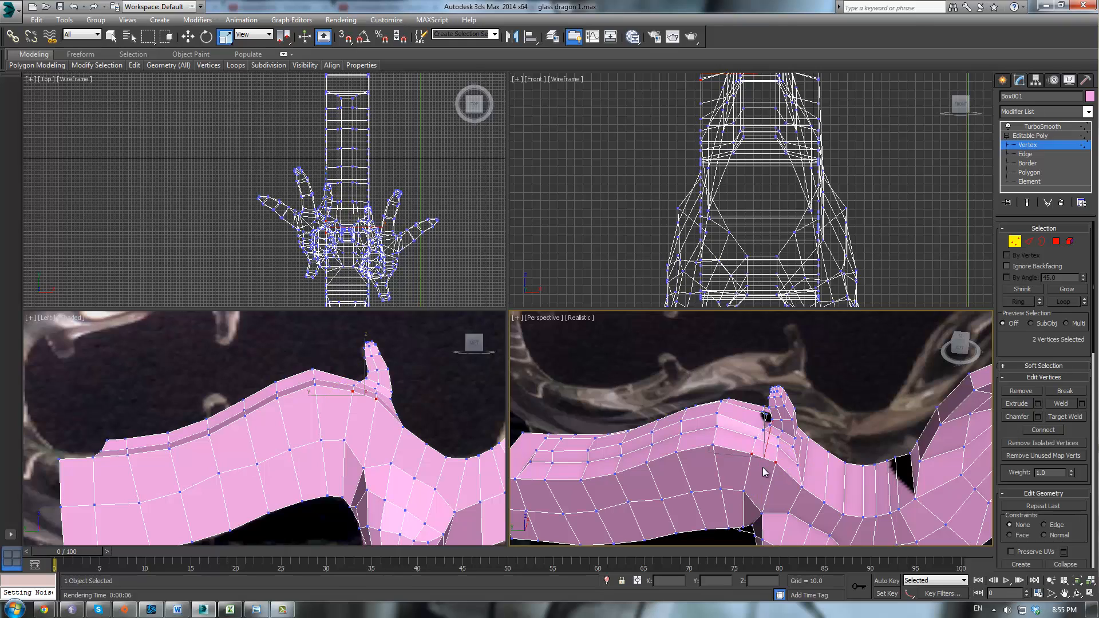
left_click(710, 445, "ctrl")
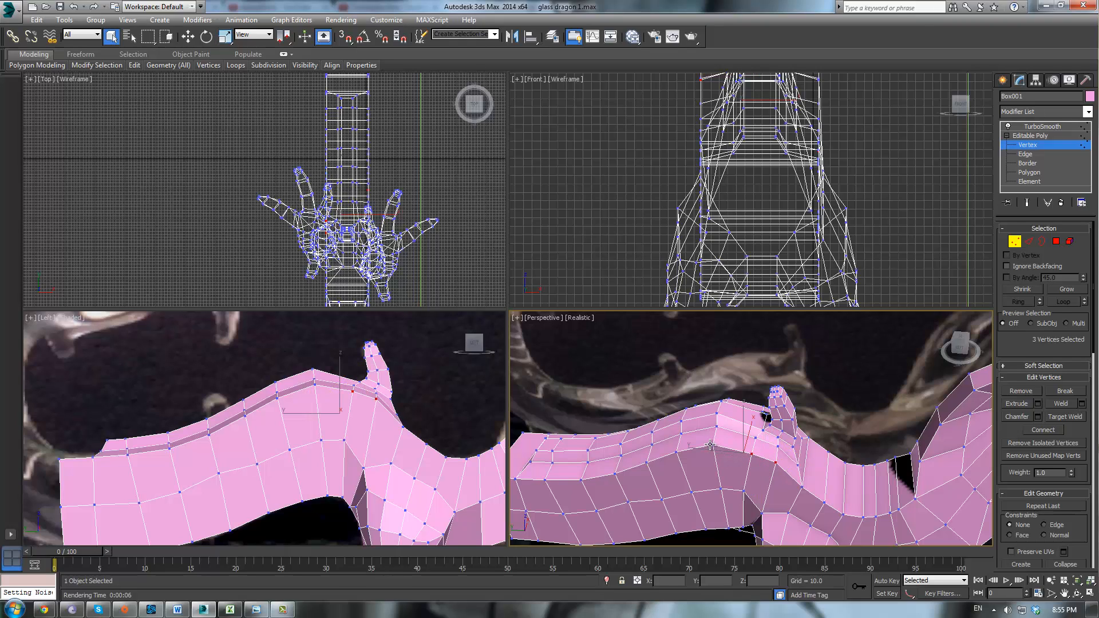
left_click(675, 453, "ctrl")
left_click(646, 461, "ctrl")
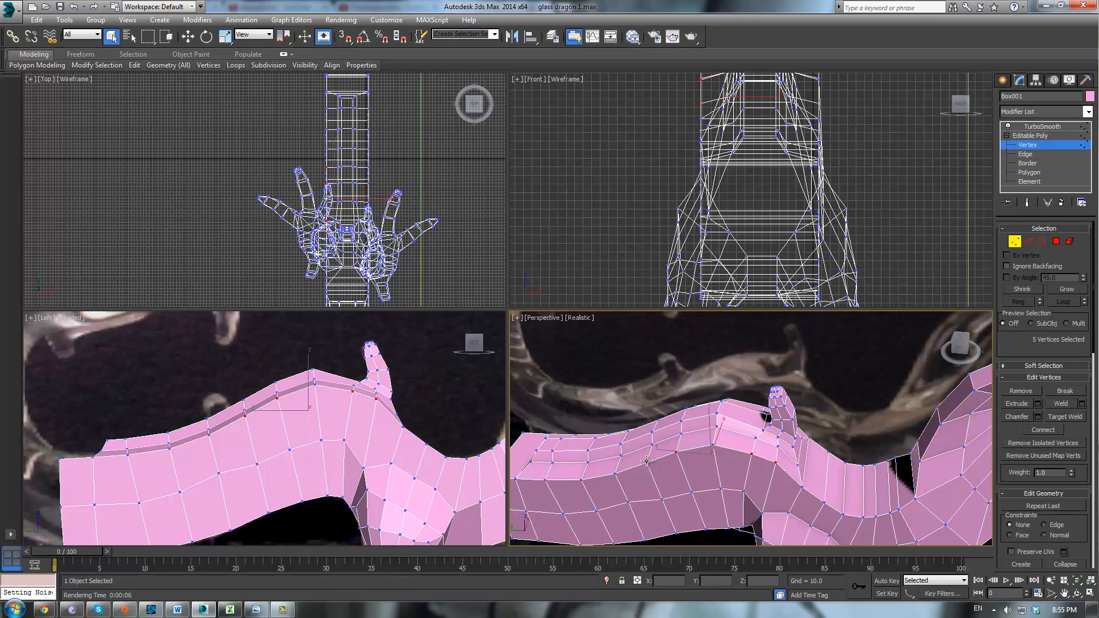
left_click(614, 473, "ctrl")
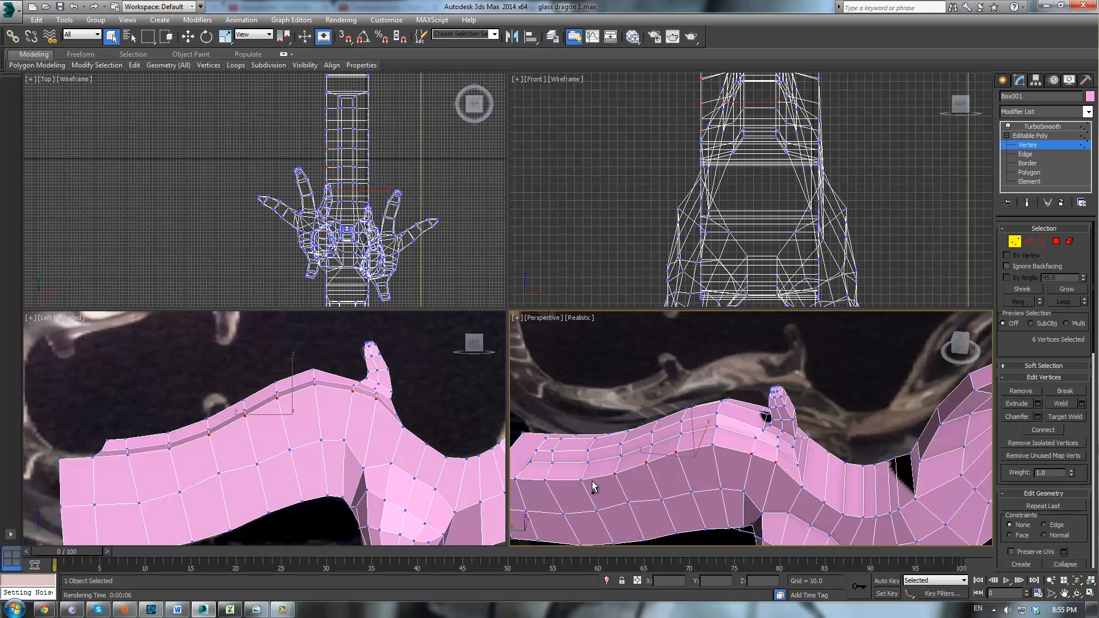
left_click(581, 480, "ctrl")
left_click(544, 480, "ctrl")
left_click(516, 478, "ctrl")
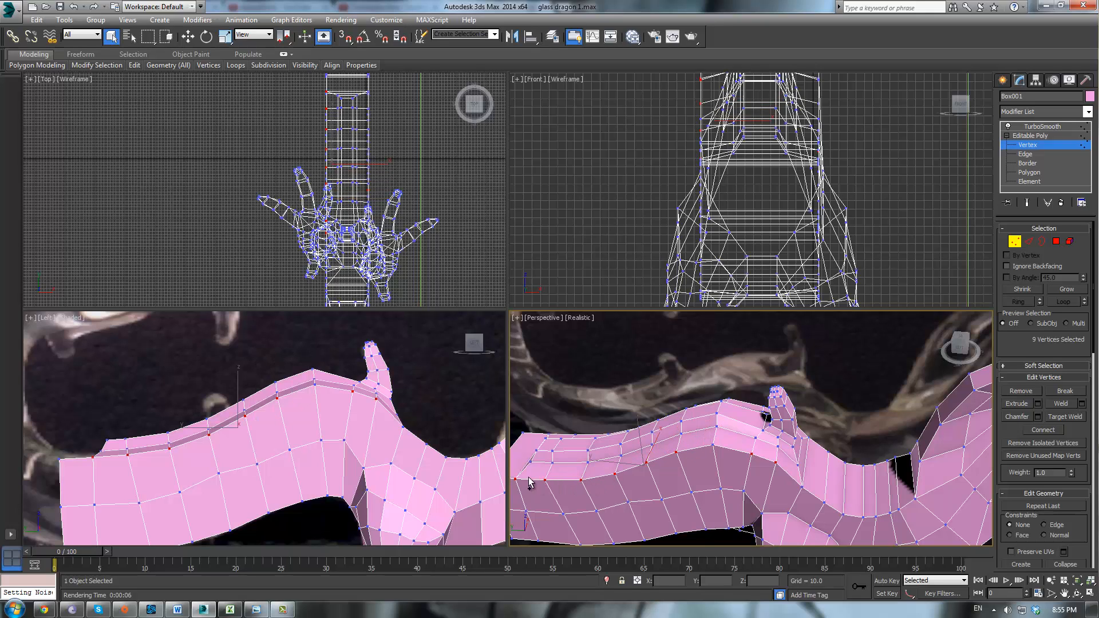
Add the matching row of vertices along the opposite upper side edge of the body to the selection, excluding any stray vertex.
key("space")
key("space")
middle_click_drag(683, 448, 810, 447, "alt")
left_click(760, 470, "ctrl")
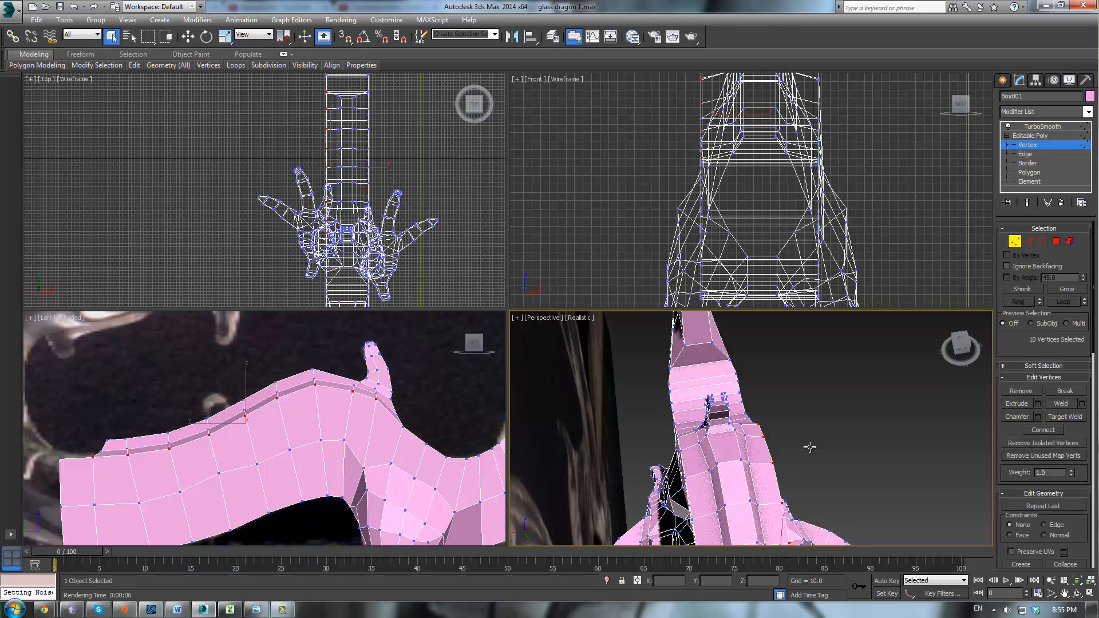
middle_click_drag(701, 455, 689, 461, "alt")
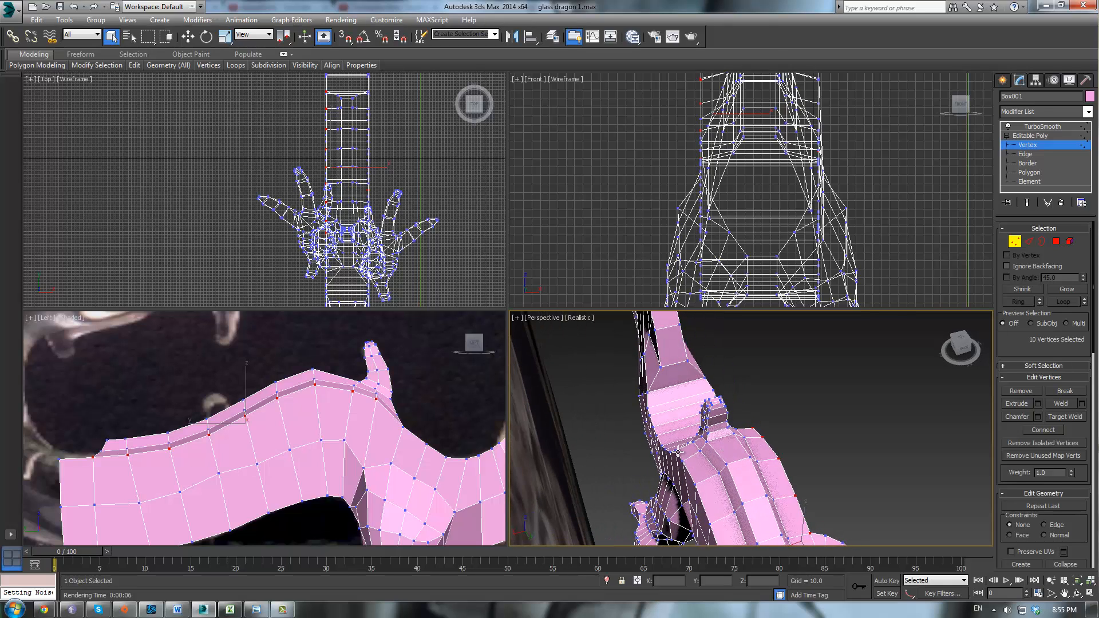
left_click(677, 451, "ctrl")
left_click(692, 480, "ctrl")
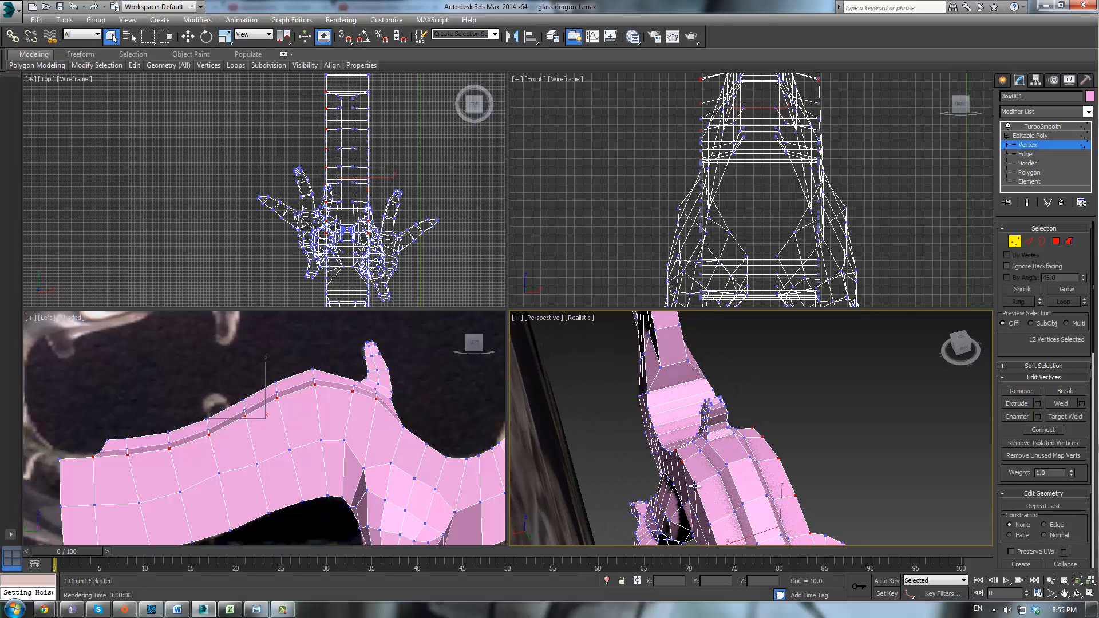
left_click(694, 484, "ctrl")
left_click(711, 523, "ctrl")
middle_click_drag(750, 534, 717, 394)
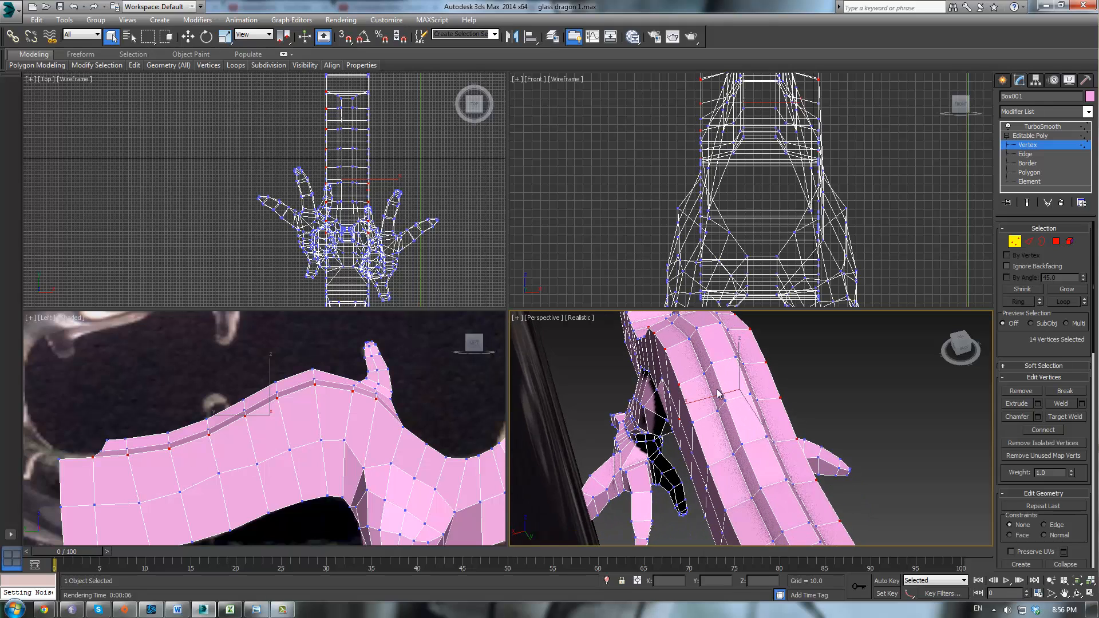
left_click(694, 422, "ctrl")
left_click(682, 421, "alt")
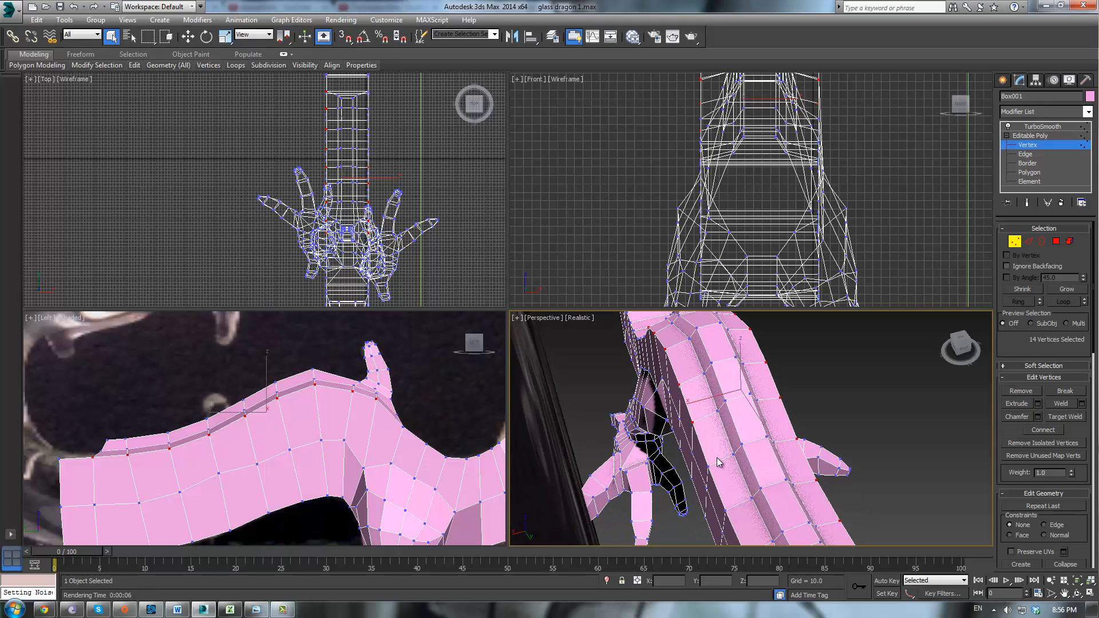
middle_click_drag(719, 461, 709, 403)
left_click(688, 390, "ctrl")
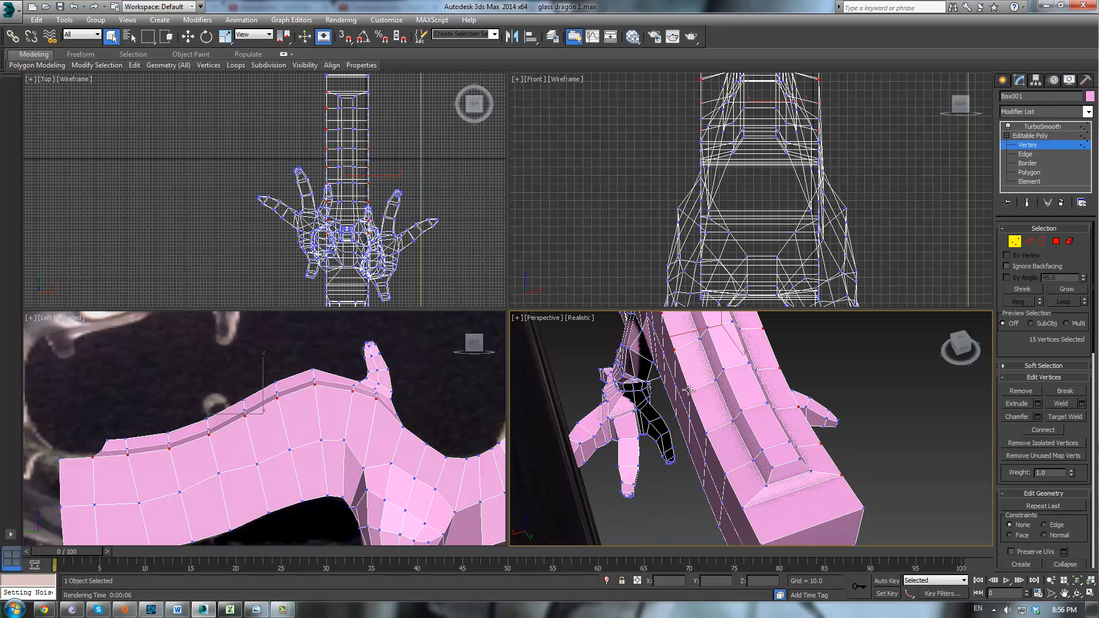
left_click(705, 433, "ctrl")
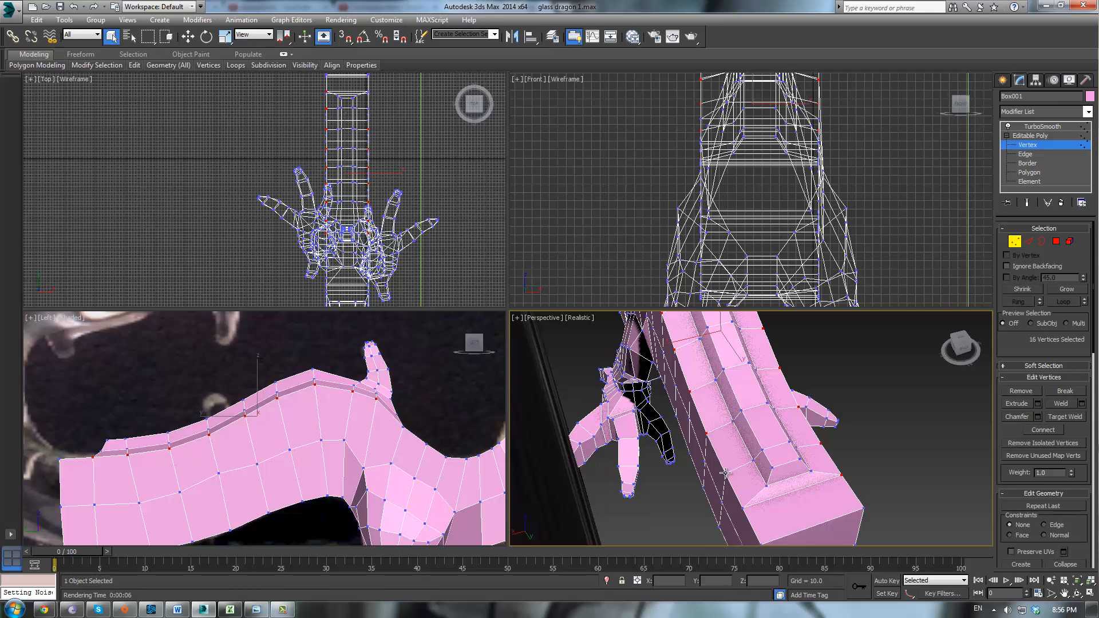
left_click(725, 473, "ctrl")
left_click(743, 507, "ctrl")
Scale the selected upper edge vertices inward across the body's width to narrow the back beside the spine ridge.
middle_click_drag(800, 422, 738, 395, "alt")
key("r")
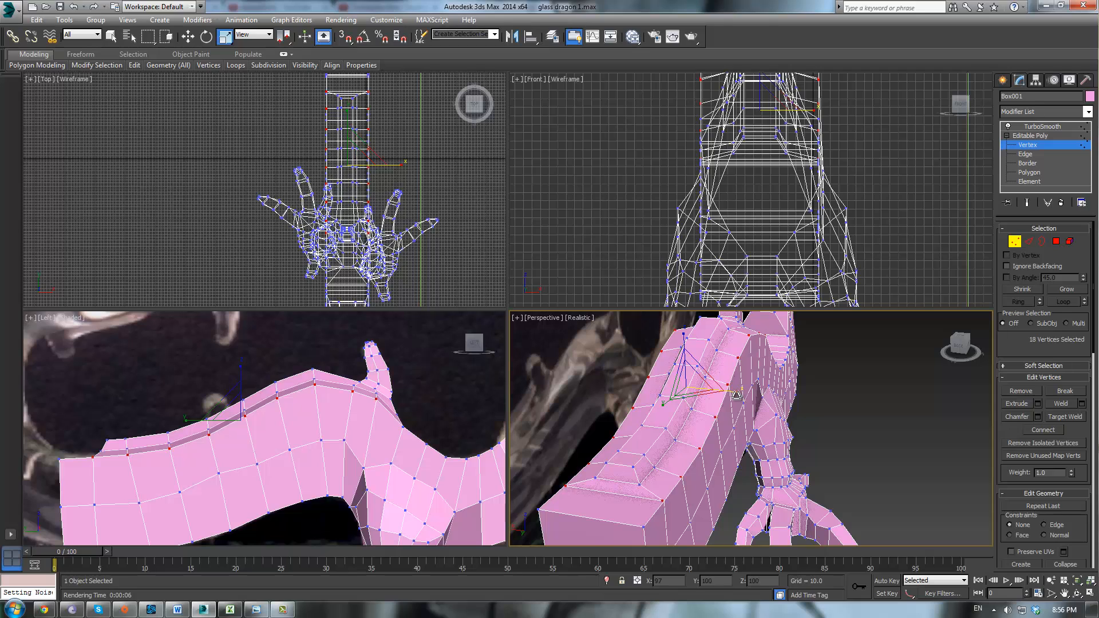
left_click_drag(738, 395, 724, 393)
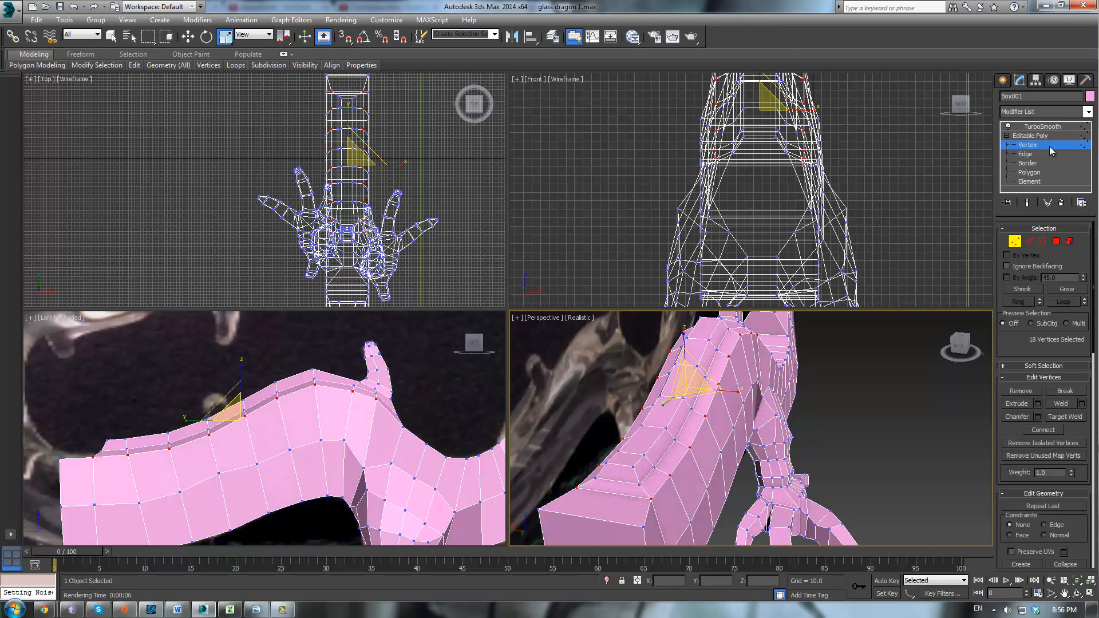
Examine the TurboSmoothed back and spine ridge with the mesh deselected, and reselect the dragon mesh.
left_click(1032, 136)
left_click(1039, 128)
left_click(845, 438)
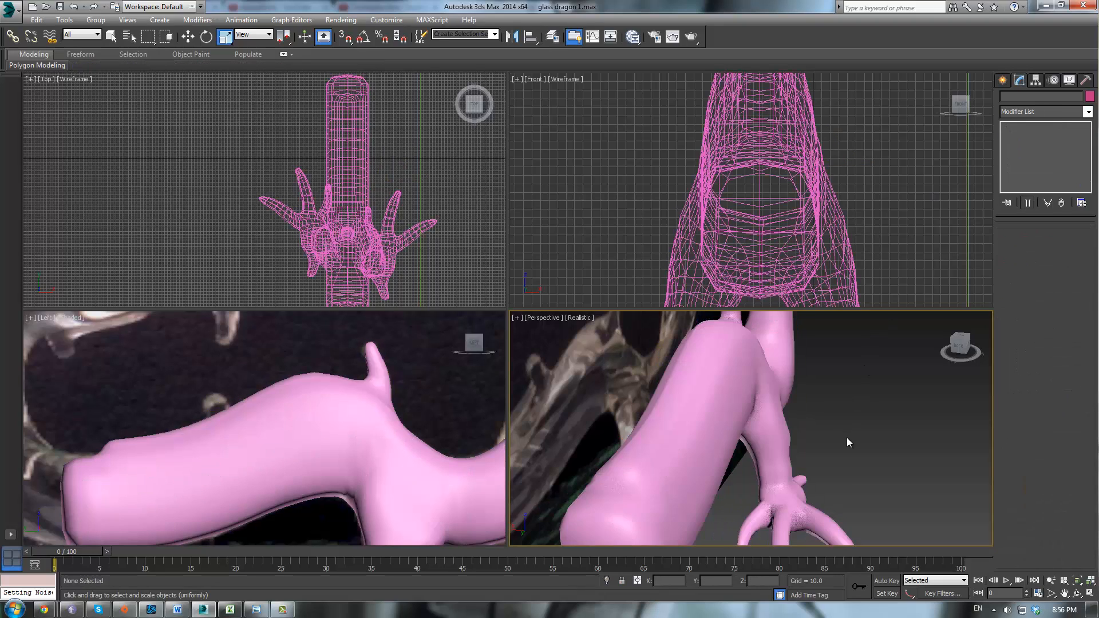
middle_click_drag(847, 437, 779, 445, "alt")
left_click(754, 417)
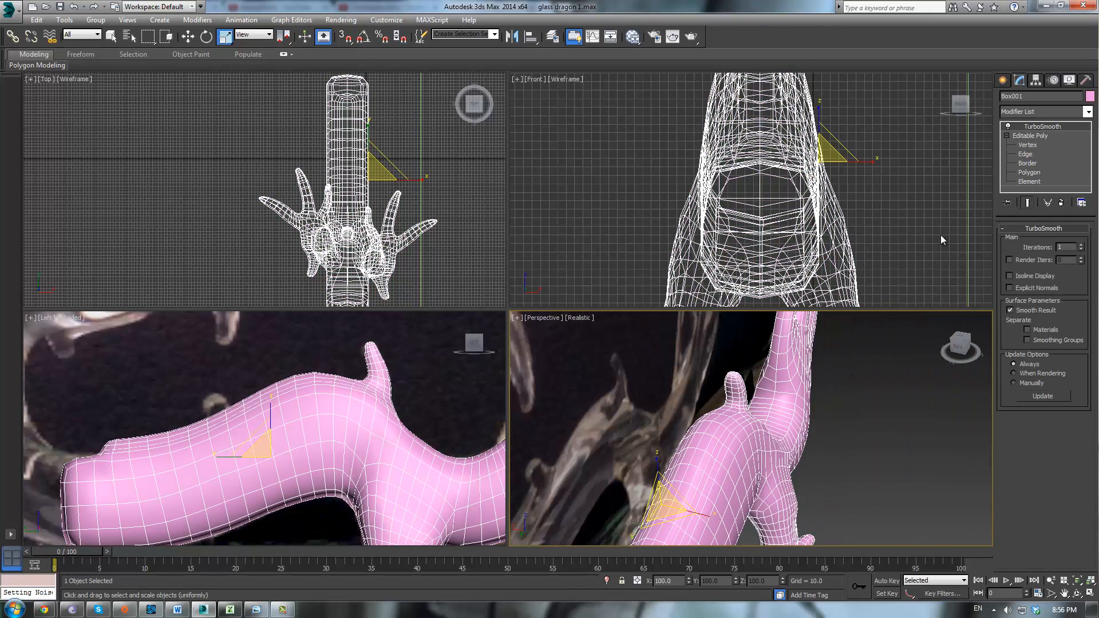
Select the 14 vertices of the fin's tip, scale them across the body's width, and clear the selection.
left_click(1019, 144)
middle_click_drag(802, 407, 761, 327, "alt")
left_click_drag(804, 365, 804, 364)
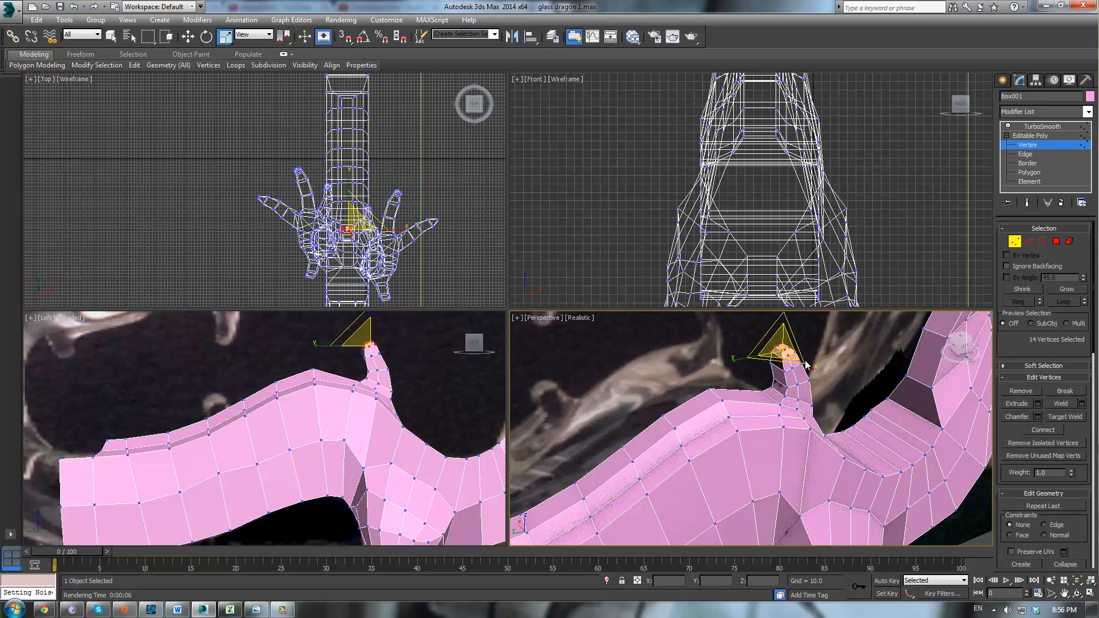
middle_click_drag(804, 365, 773, 355, "alt")
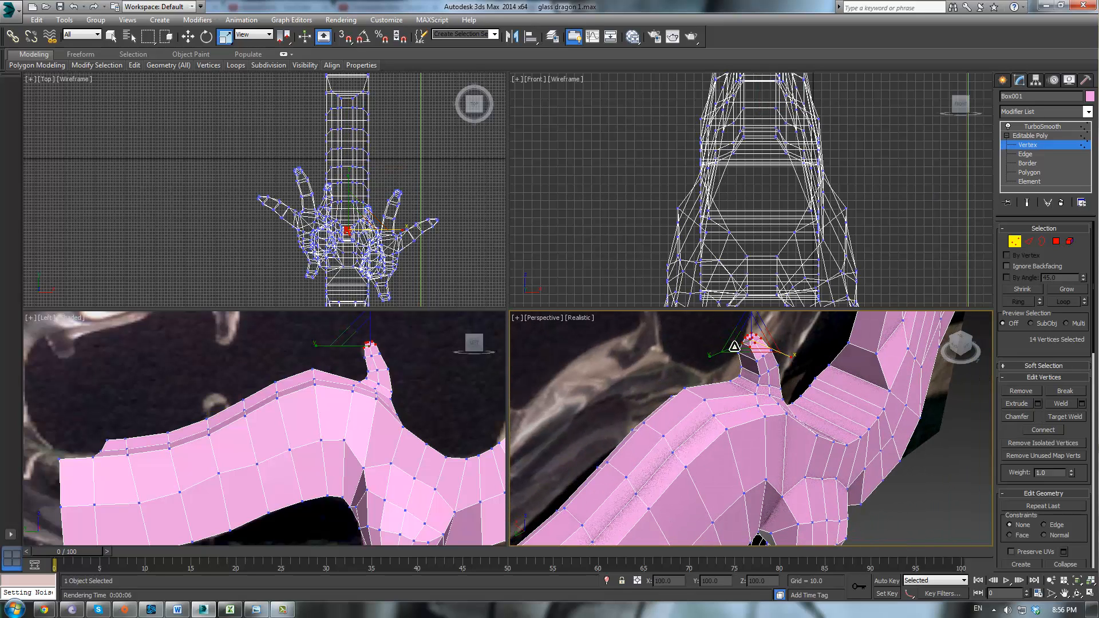
left_click(687, 348)
Select the ring of six vertices just below the fin's tip in the side view and scale it across the body's width.
left_click(379, 458)
scroll(381, 390, "up", 4)
middle_click_drag(381, 389, 354, 510)
scroll(354, 509, "up", 2)
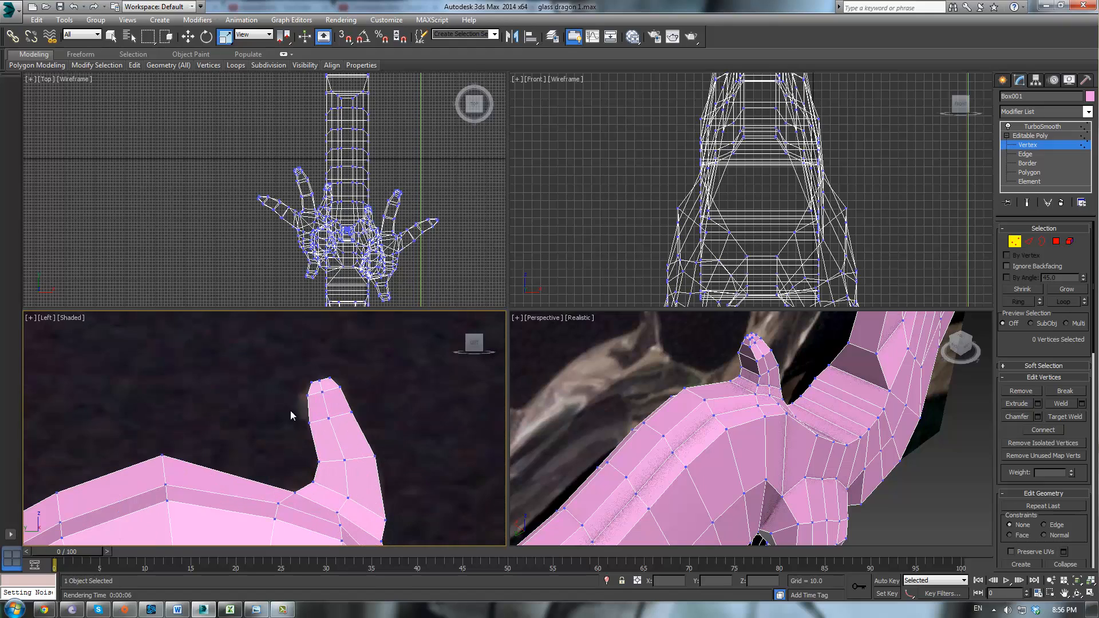
left_click_drag(386, 428, 386, 428)
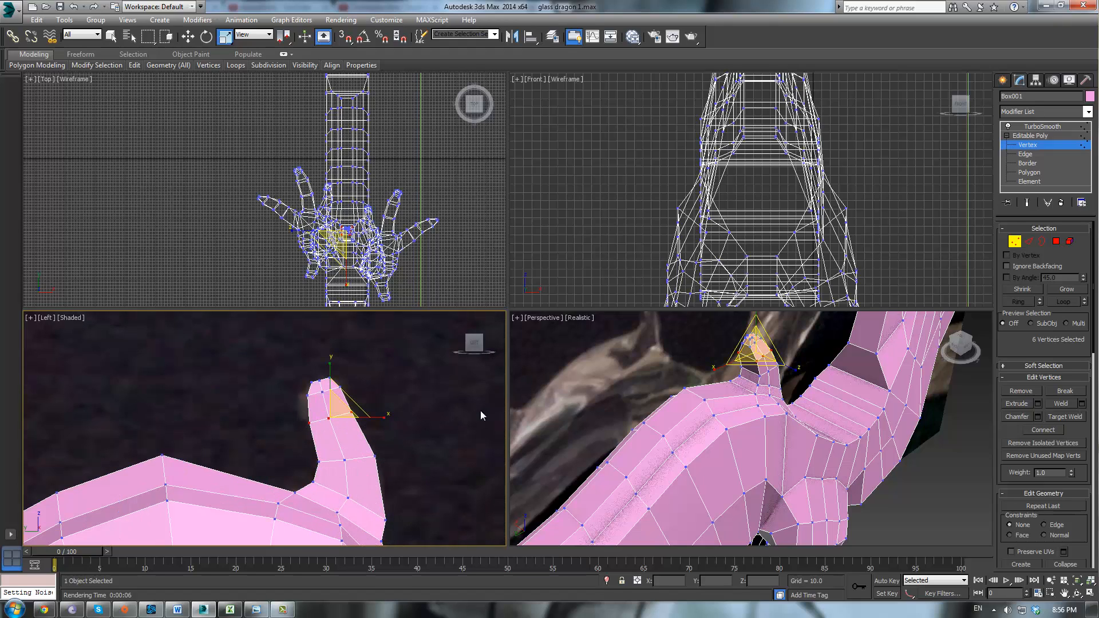
right_click(794, 373)
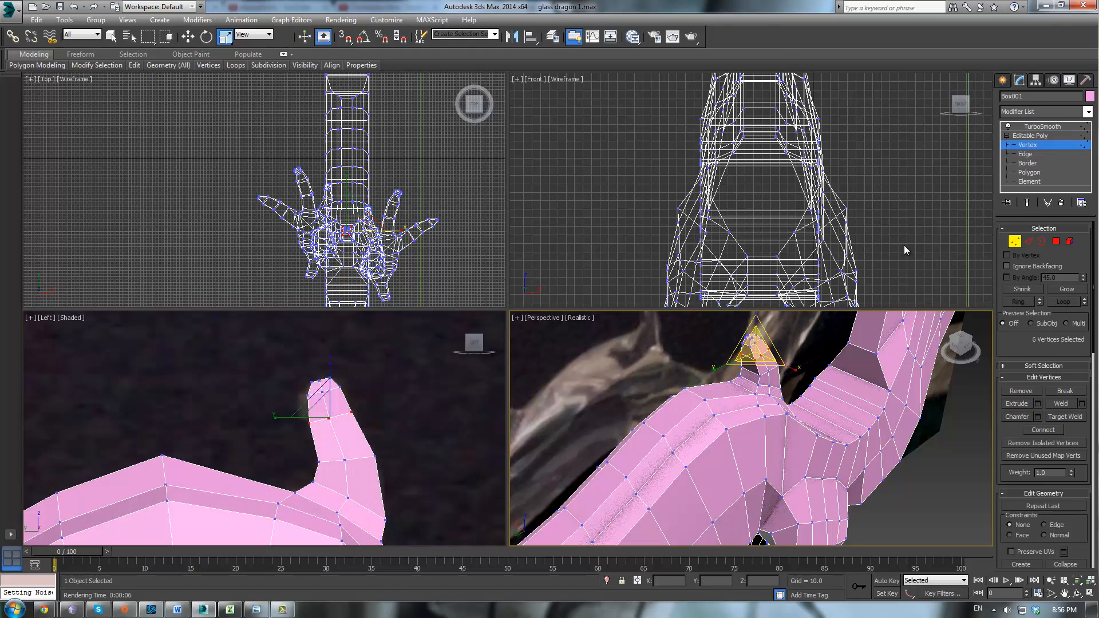
Examine the TurboSmoothed fin in the perspective view with nothing selected, and select the dragon mesh again.
left_click(1039, 127)
left_click(933, 476)
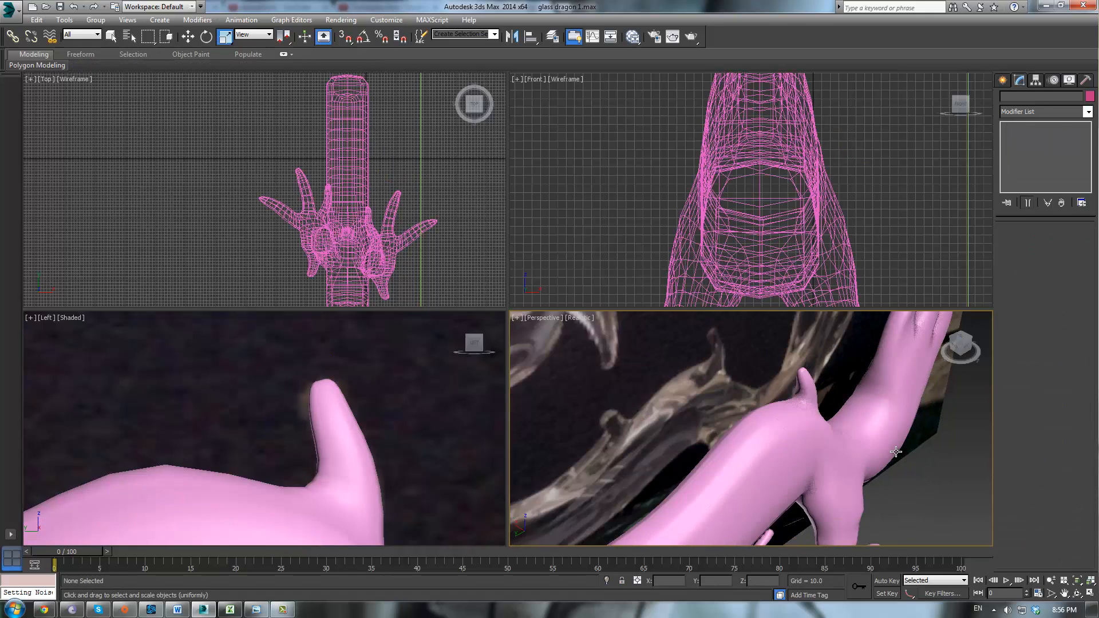
middle_click_drag(896, 452, 854, 438, "alt")
left_click(826, 445)
Select the fin's upper 18 vertices in the side view and move them slightly sideways across the body.
left_click(1016, 145)
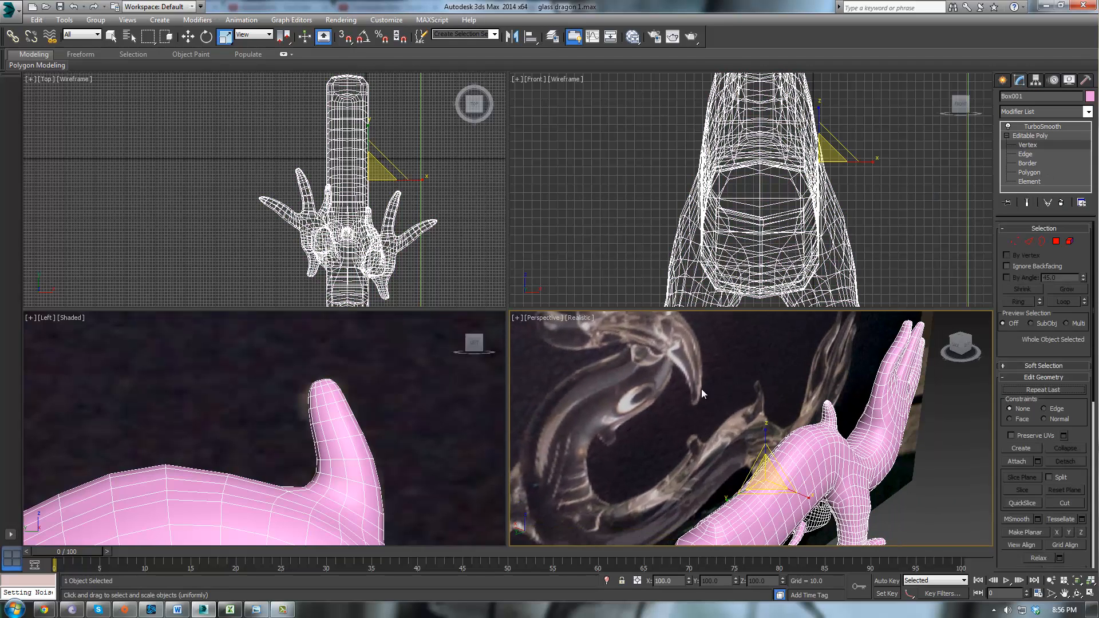
left_click_drag(260, 356, 405, 438)
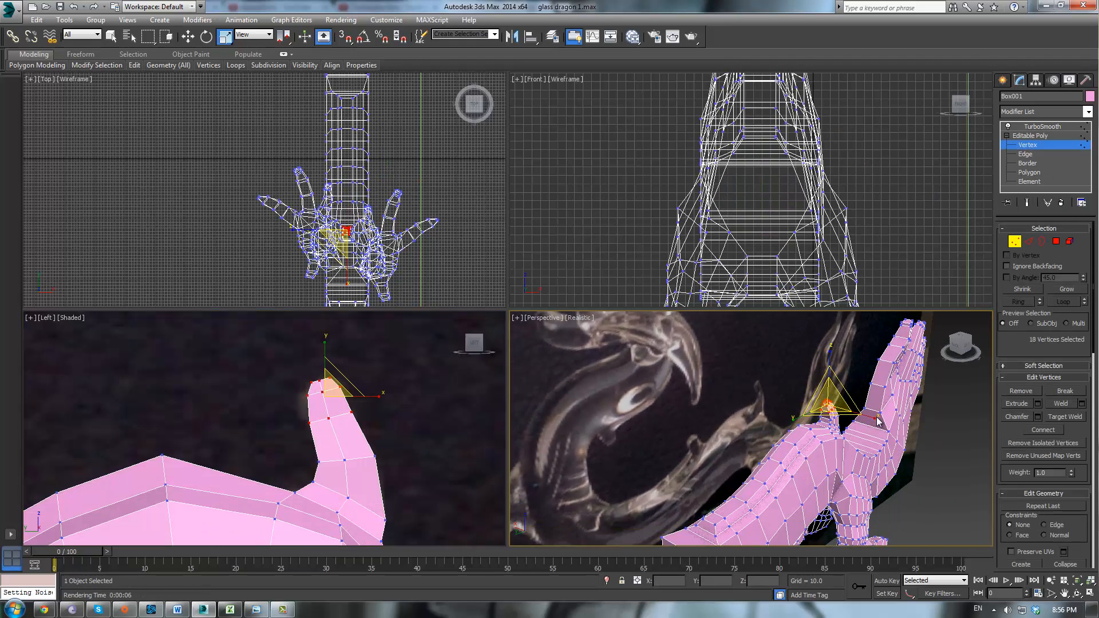
scroll(751, 399, "up", 5)
key("w")
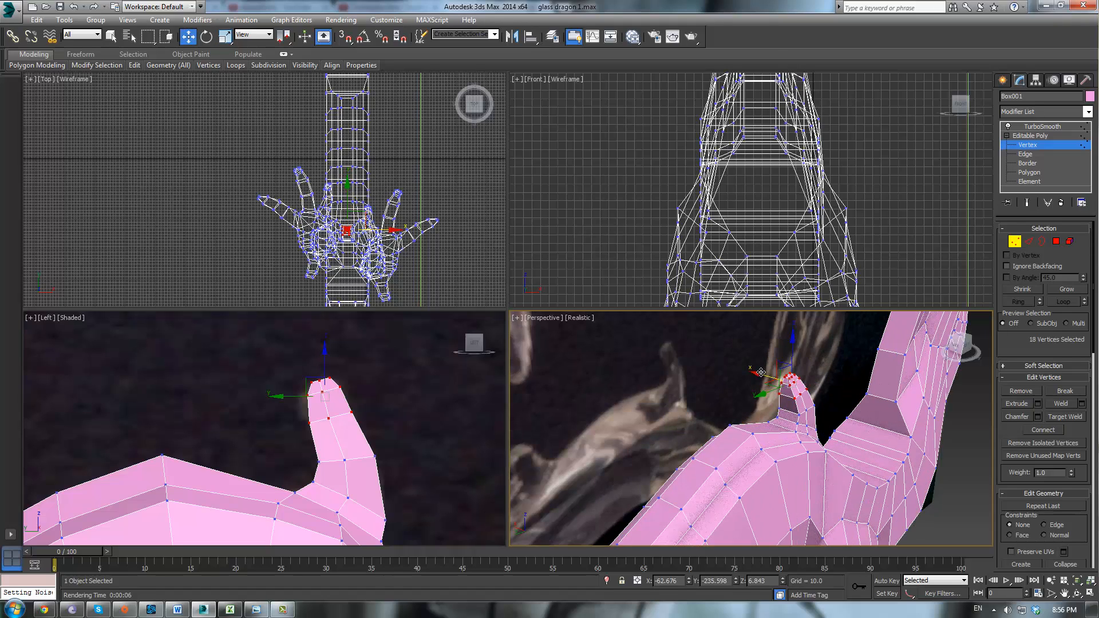
left_click_drag(761, 372, 756, 372)
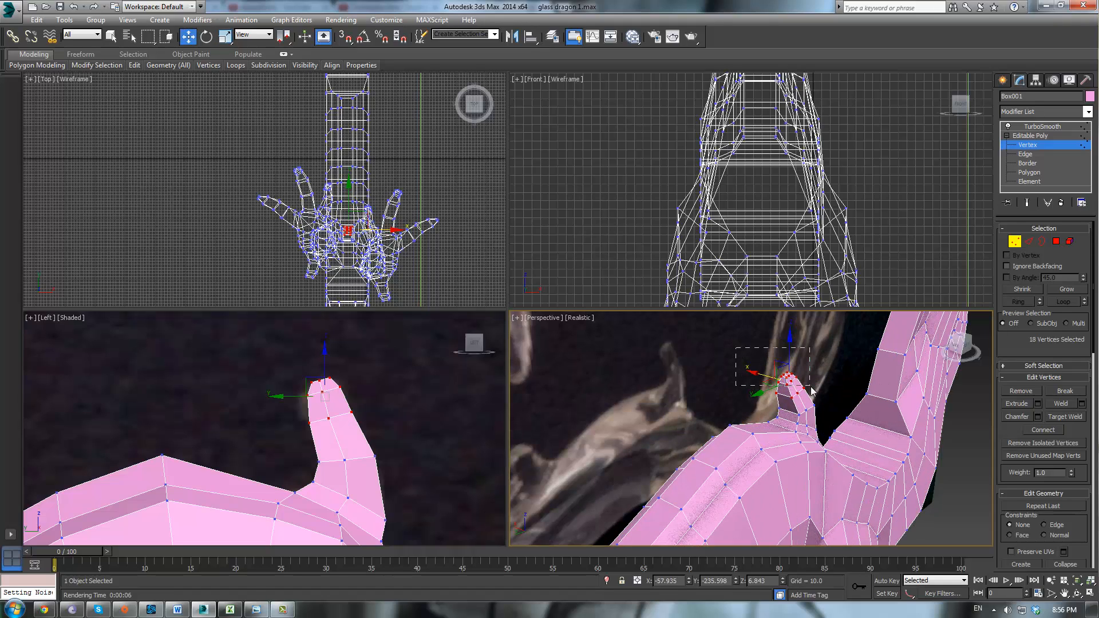
left_click_drag(764, 374, 808, 355)
Select the six-vertex ring below the fin's tip, rotate it slightly in the perspective view, and clear the selection.
key("e")
left_click(271, 421)
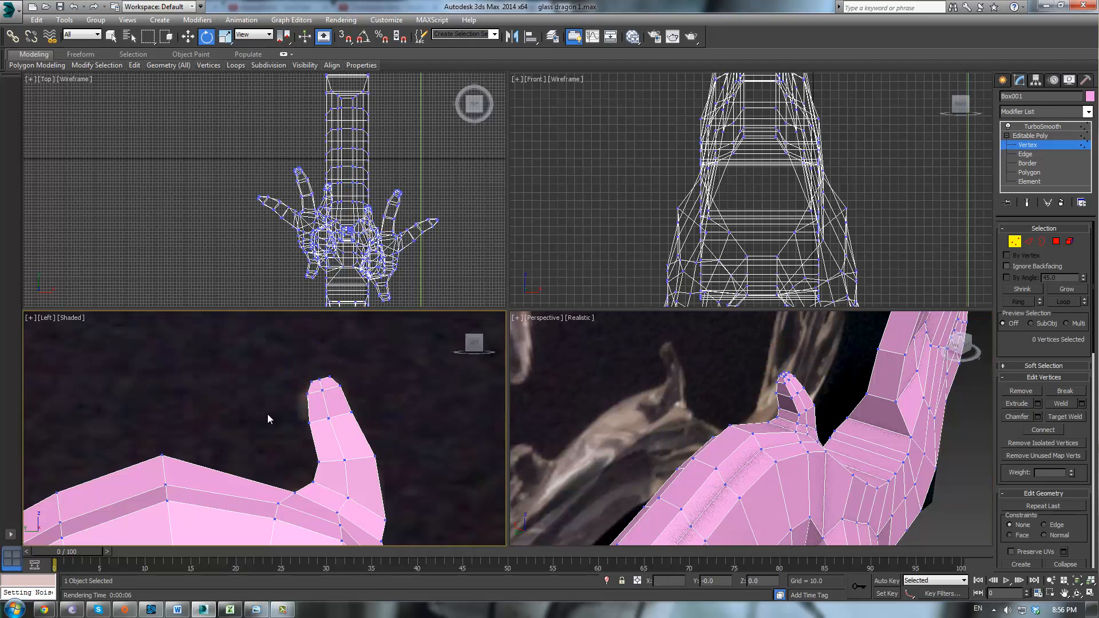
left_click_drag(403, 445, 405, 447)
left_click(818, 374)
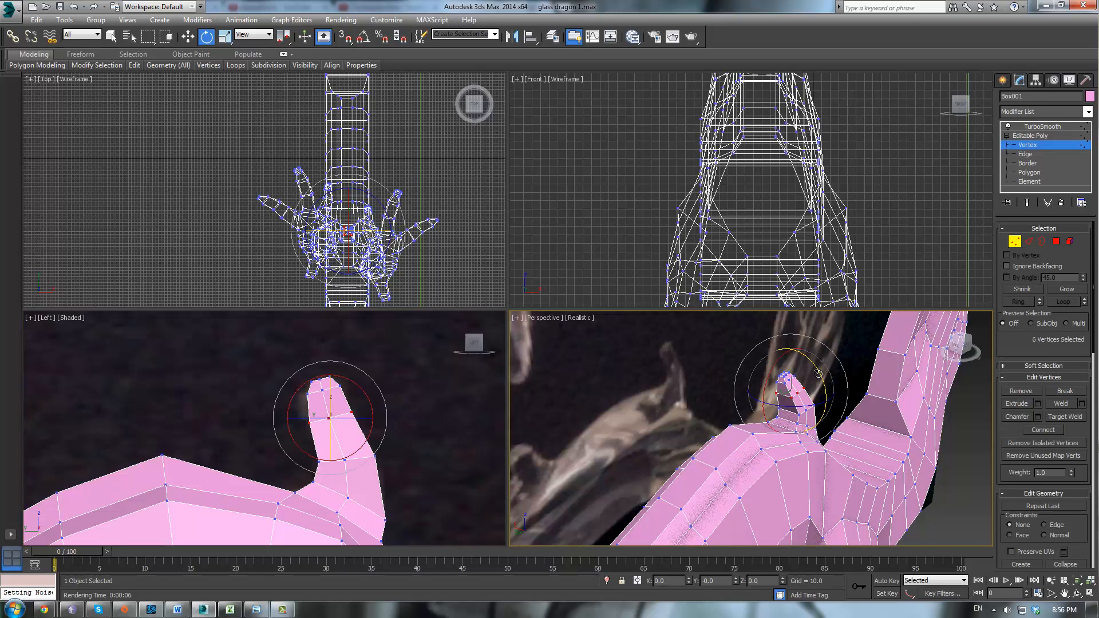
left_click(840, 427)
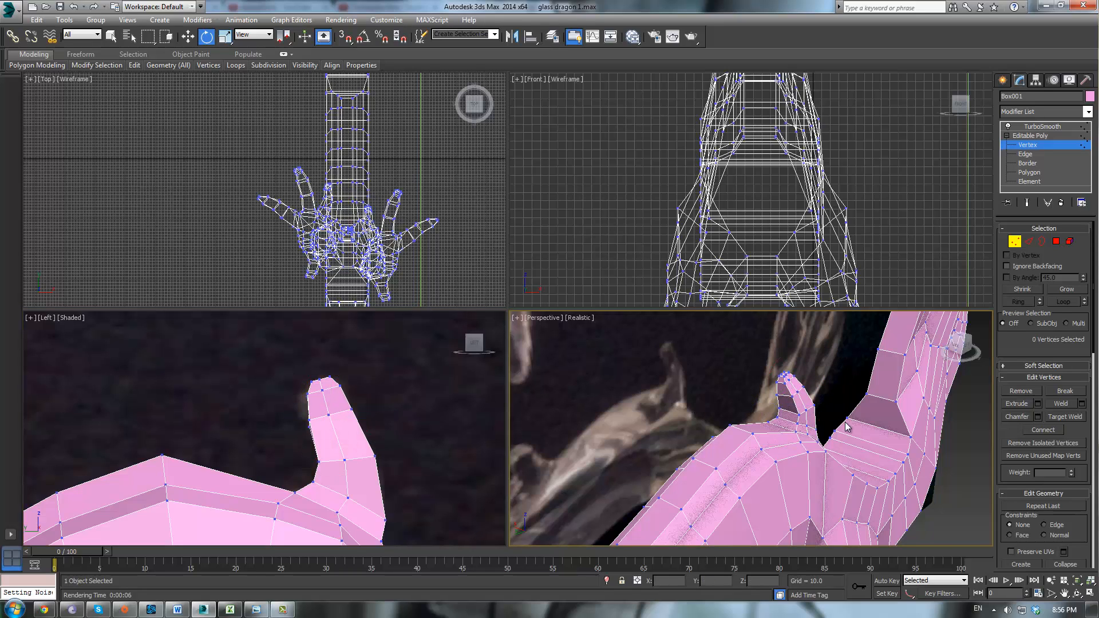
Try to rotate three side vertices below the fin's tip while viewing the body end-on.
middle_click_drag(846, 426, 895, 398, "alt")
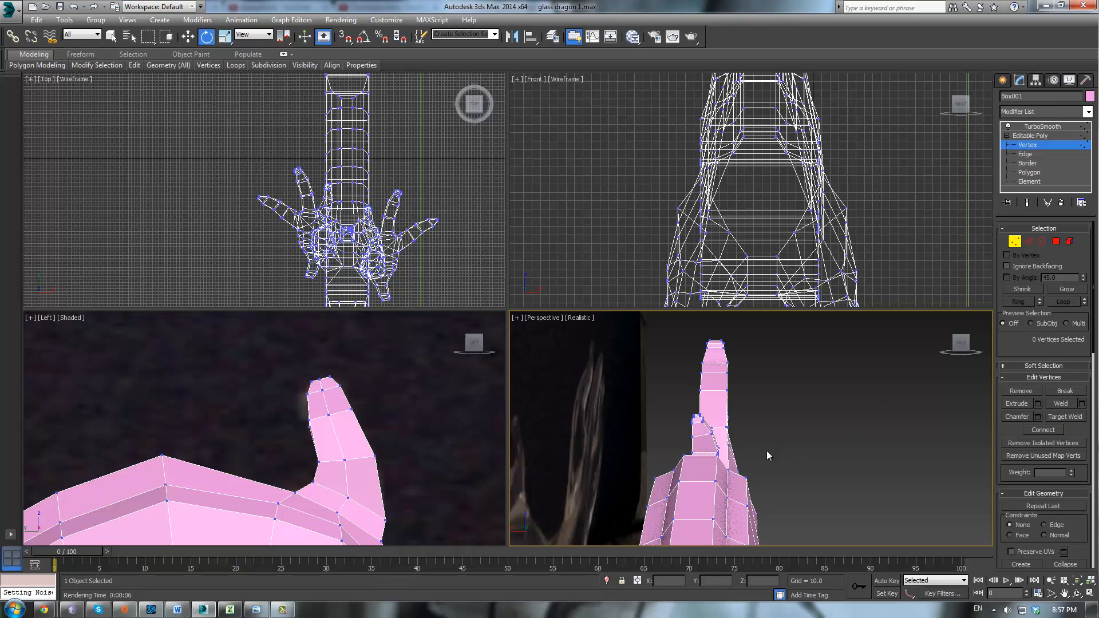
scroll(767, 452, "up", 1)
scroll(625, 418, "up", 1)
left_click_drag(671, 425, 704, 448)
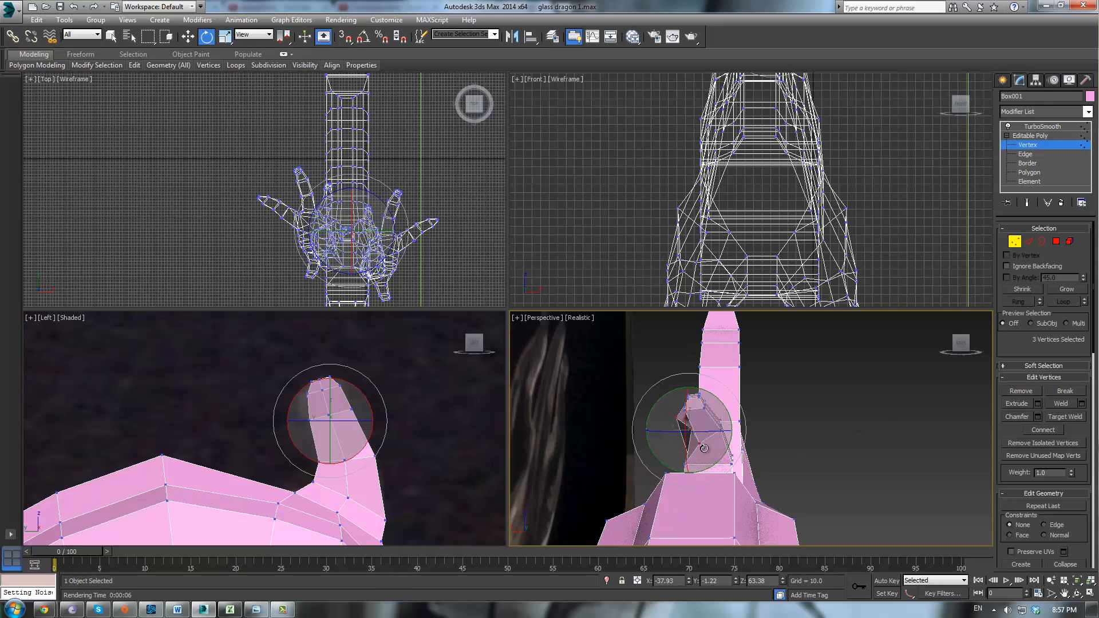
left_click(870, 439)
middle_click_drag(863, 449, 706, 461, "alt")
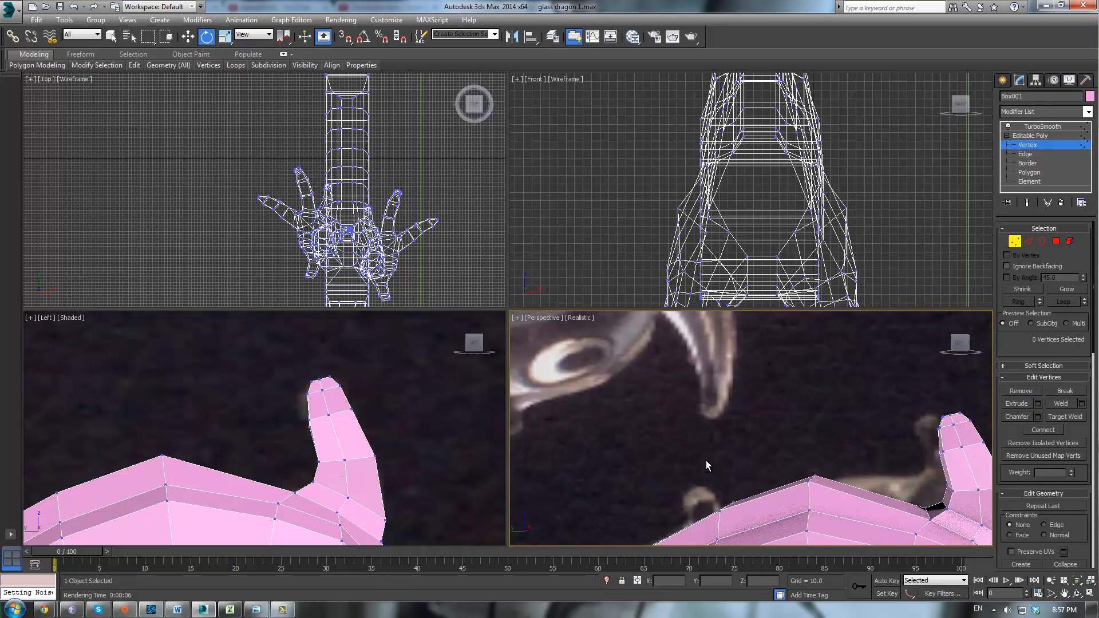
scroll(709, 466, "down", 3)
middle_click_drag(764, 498, 777, 423, "alt")
scroll(273, 456, "down", 3)
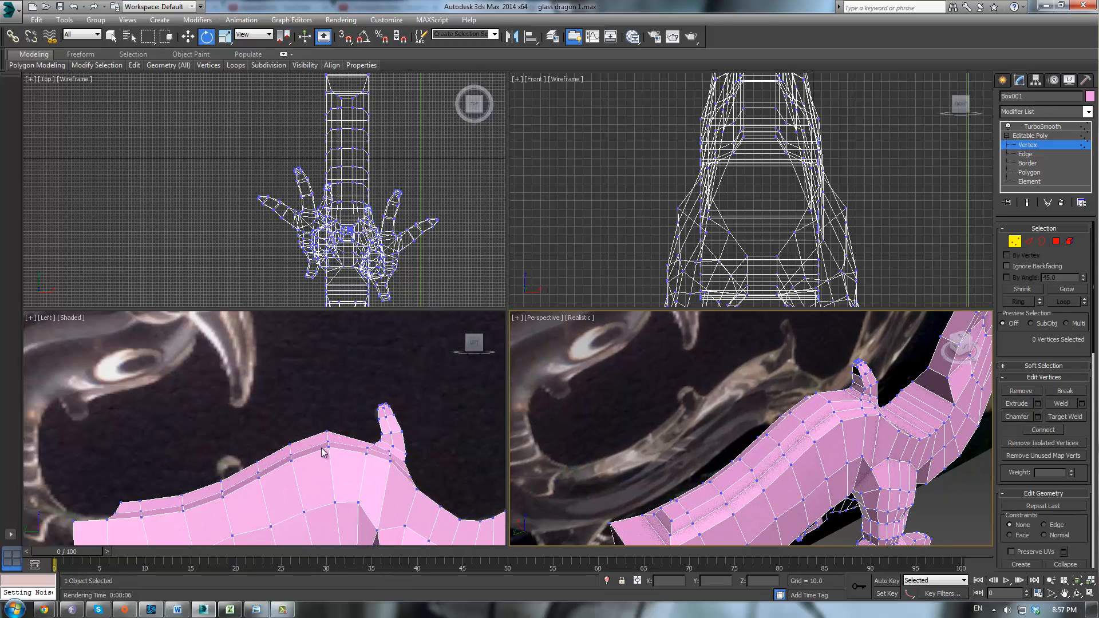
Select the spine-ridge polygon midway along the back and bevel it into a small, narrower raised face.
left_click(1055, 241)
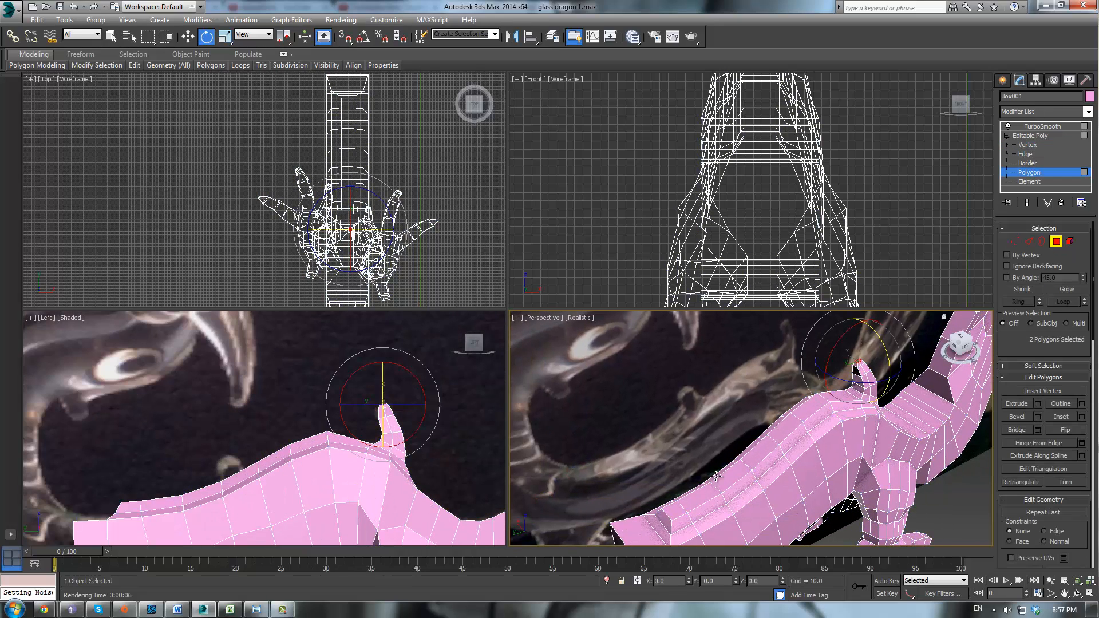
left_click(764, 454)
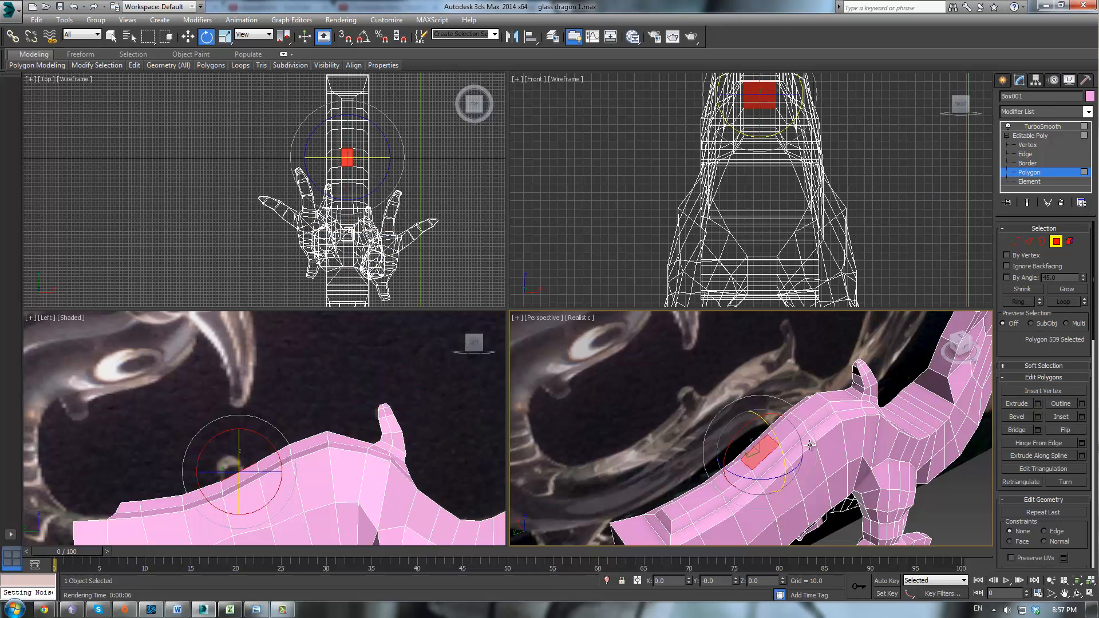
middle_click_drag(795, 479, 749, 479, "alt")
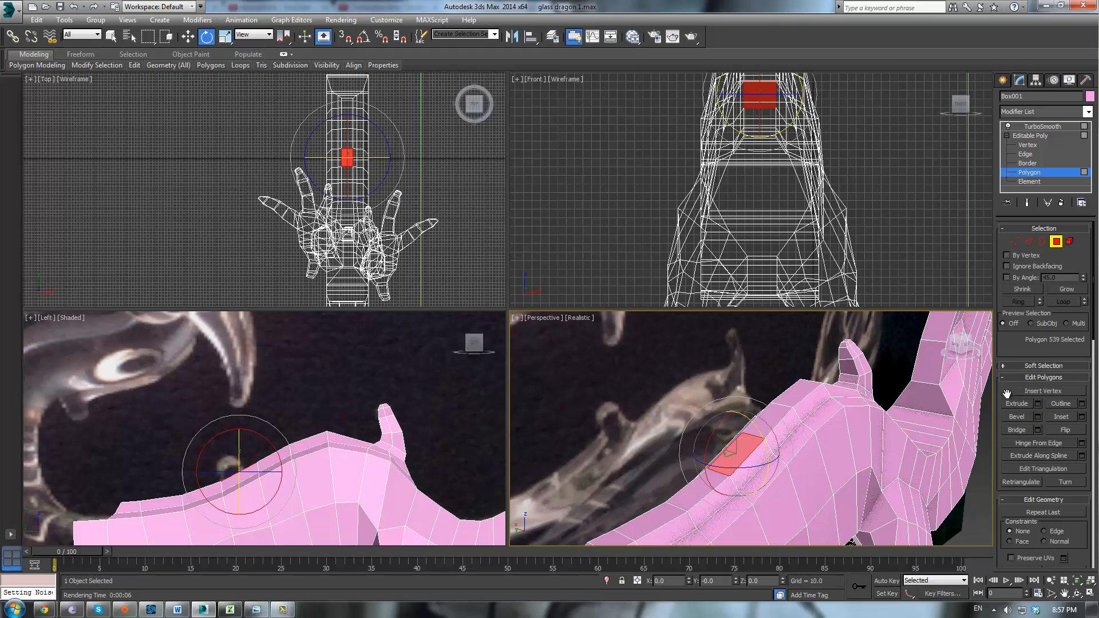
left_click(1016, 416)
mouse_move(735, 454)
left_mouse_down()
mouse_move(733, 430)
mouse_move(734, 475)
left_mouse_up()
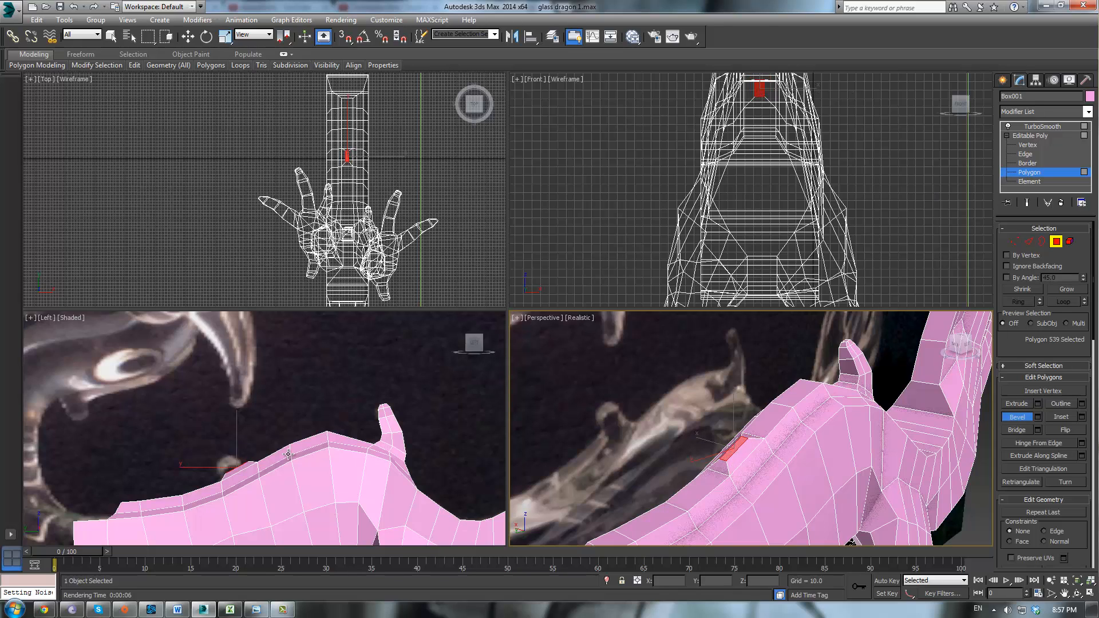
Move the bevelled polygon onto the reference photo's small fin in the side view and scale it wider across the body.
scroll(293, 441, "up", 2)
middle_click_drag(294, 441, 363, 411)
scroll(363, 411, "up", 2)
key("w")
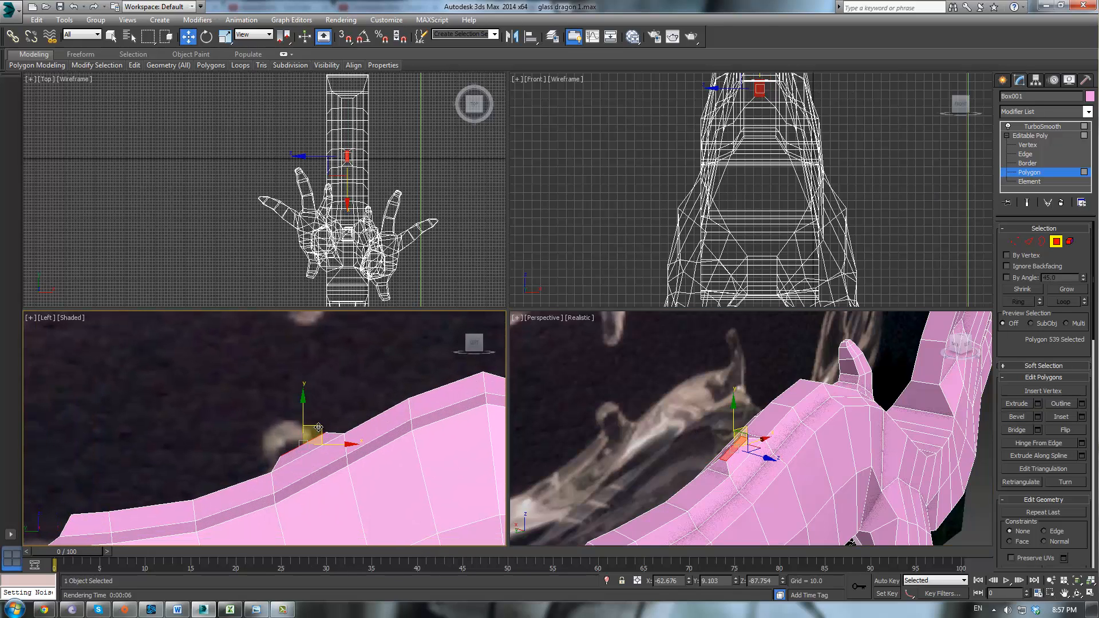
left_click_drag(316, 432, 306, 434)
middle_click_drag(862, 463, 867, 485, "alt")
key("r")
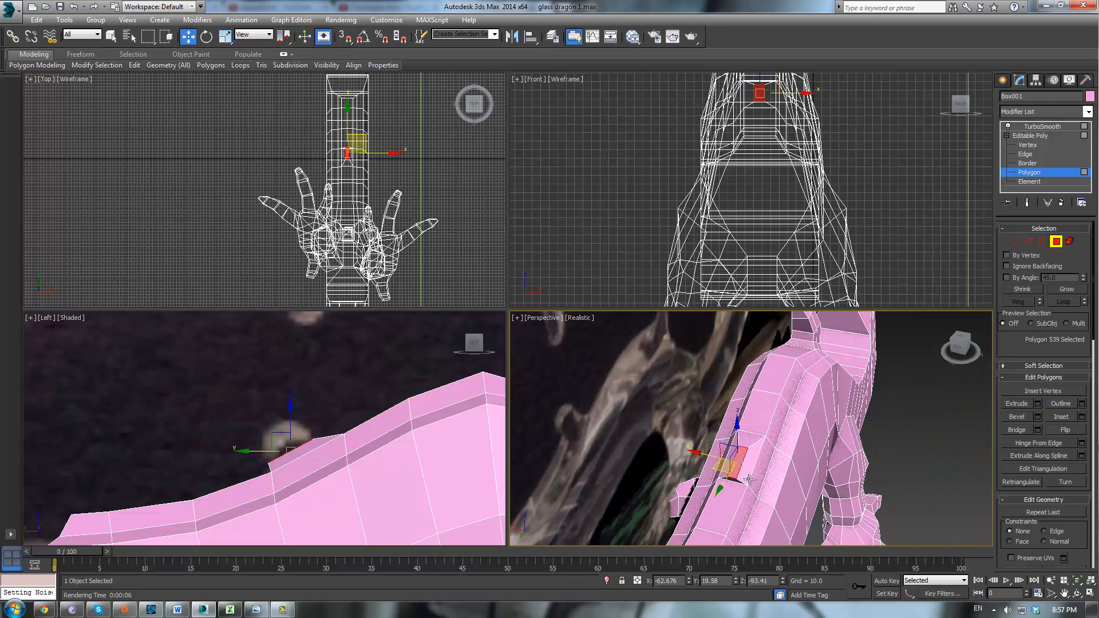
left_click_drag(788, 475, 824, 476)
Bevel the same polygon several more times to build a short tapered fin rising from the ridge.
left_click(1017, 416)
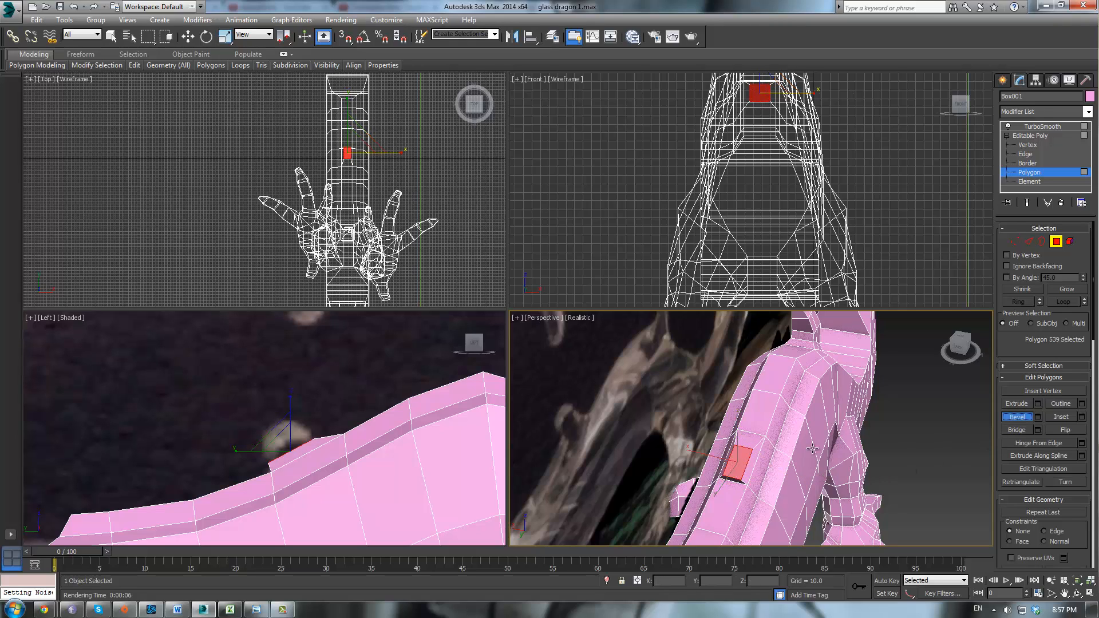
mouse_move(740, 461)
left_mouse_down()
mouse_move(727, 428)
mouse_move(734, 453)
mouse_move(733, 442)
left_mouse_up()
left_click(727, 438)
left_click(734, 449)
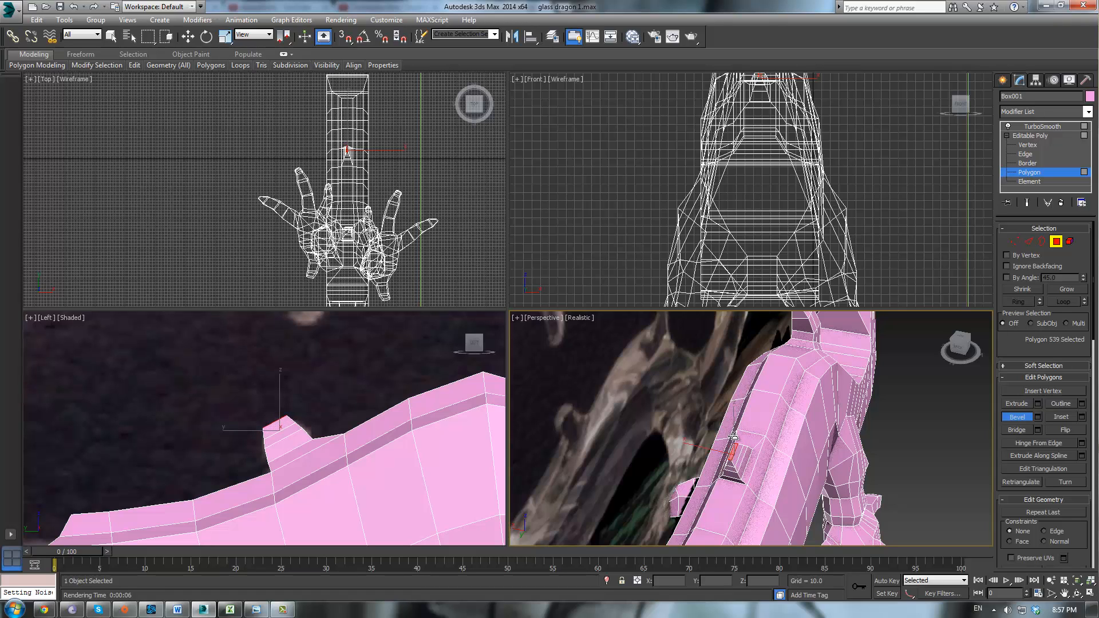
left_click(734, 437)
scroll(739, 444, "up", 3)
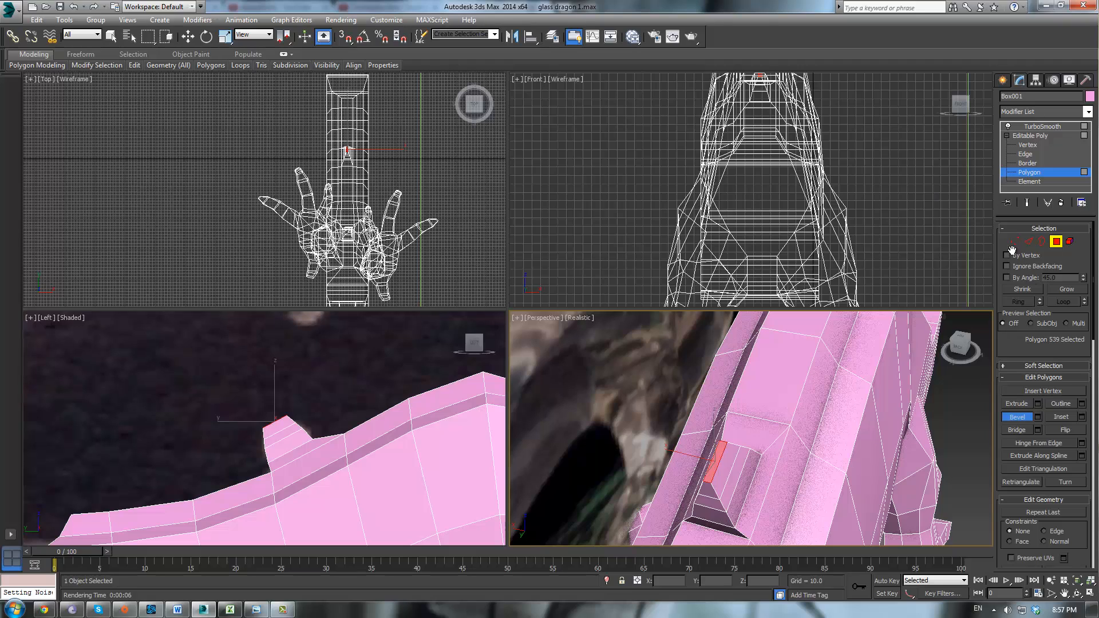
Select the new fin's upper 12 vertices in the side view and scale them slightly across the body.
left_click(1014, 242)
left_click_drag(240, 386, 306, 457)
middle_click_drag(759, 443, 763, 426)
middle_click_drag(836, 458, 842, 428, "alt")
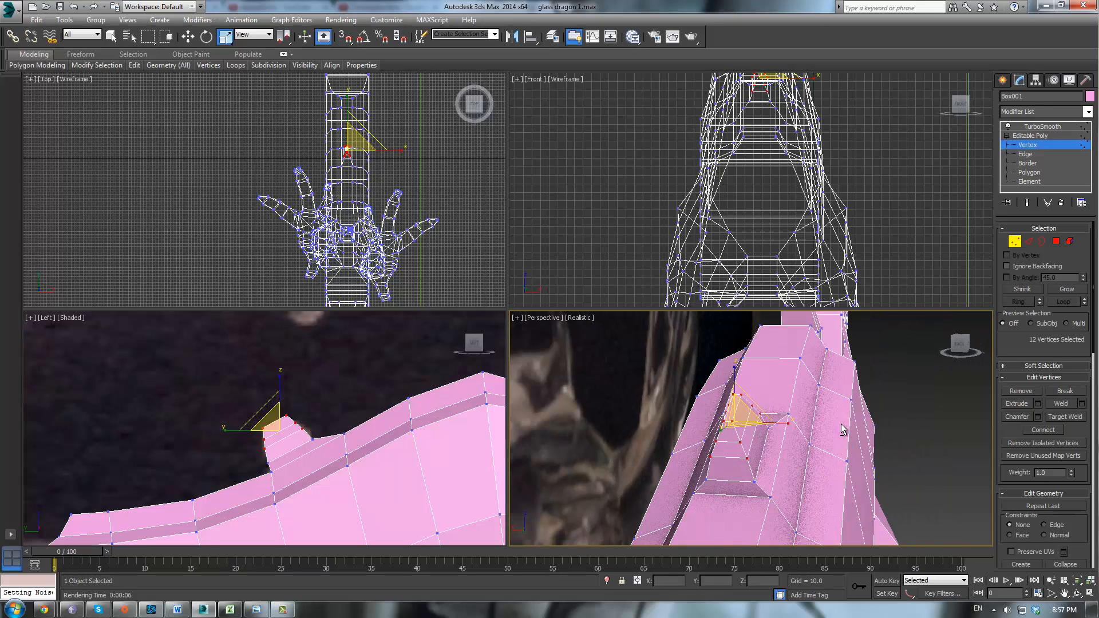
left_click_drag(793, 424, 794, 425)
Reduce the selection to the fin's upper eight vertices and scale them to about 113% across the body.
scroll(303, 429, "up", 3)
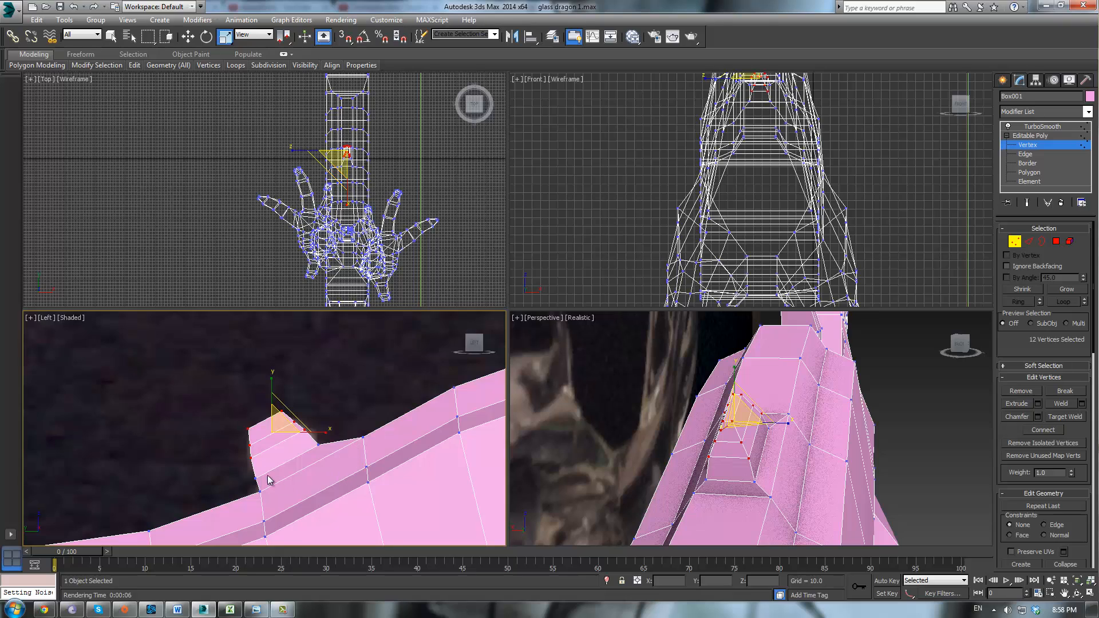
scroll(269, 480, "up", 2)
left_click_drag(250, 460, 260, 460, "alt")
left_click_drag(351, 392, 317, 422, "alt")
middle_click(780, 422)
left_click_drag(782, 419, 790, 418)
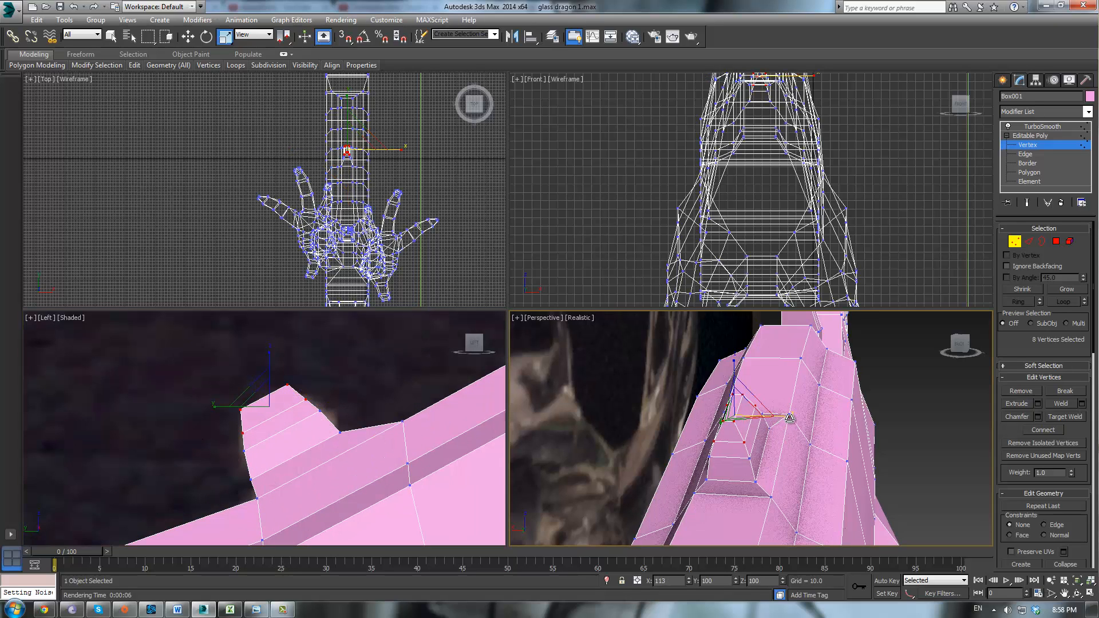
Rotate the fin's upper eight vertices slightly while viewing the body end-on, and shift them a little sideways.
middle_click_drag(855, 422, 786, 457, "alt")
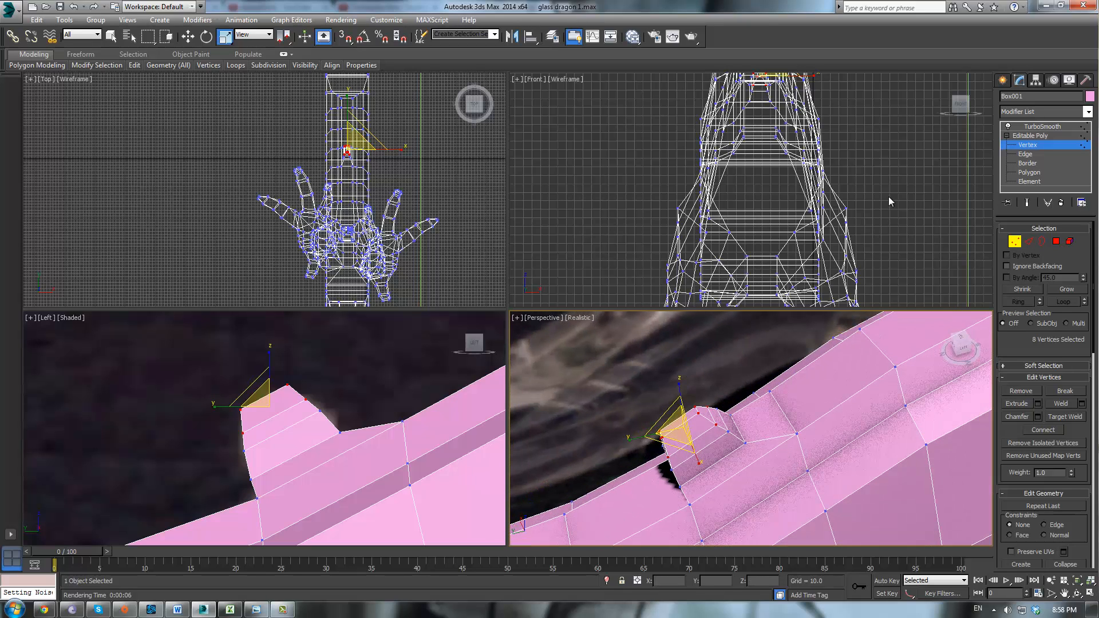
key("w")
middle_click_drag(752, 434, 772, 380, "alt")
key("e")
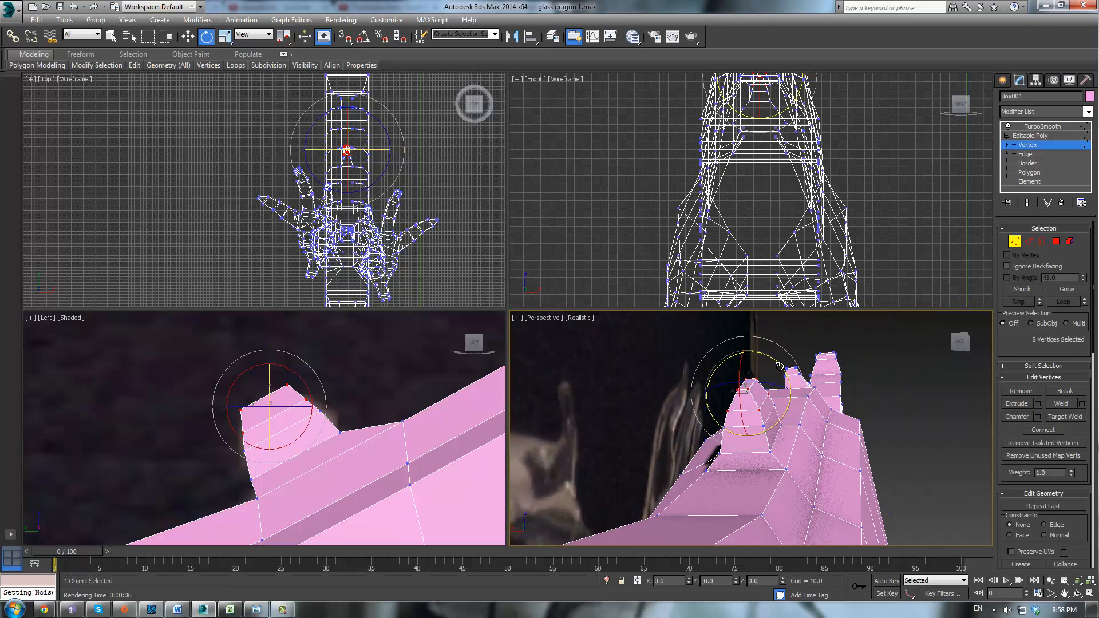
left_click_drag(779, 367, 788, 375)
middle_click_drag(719, 371, 761, 385, "alt")
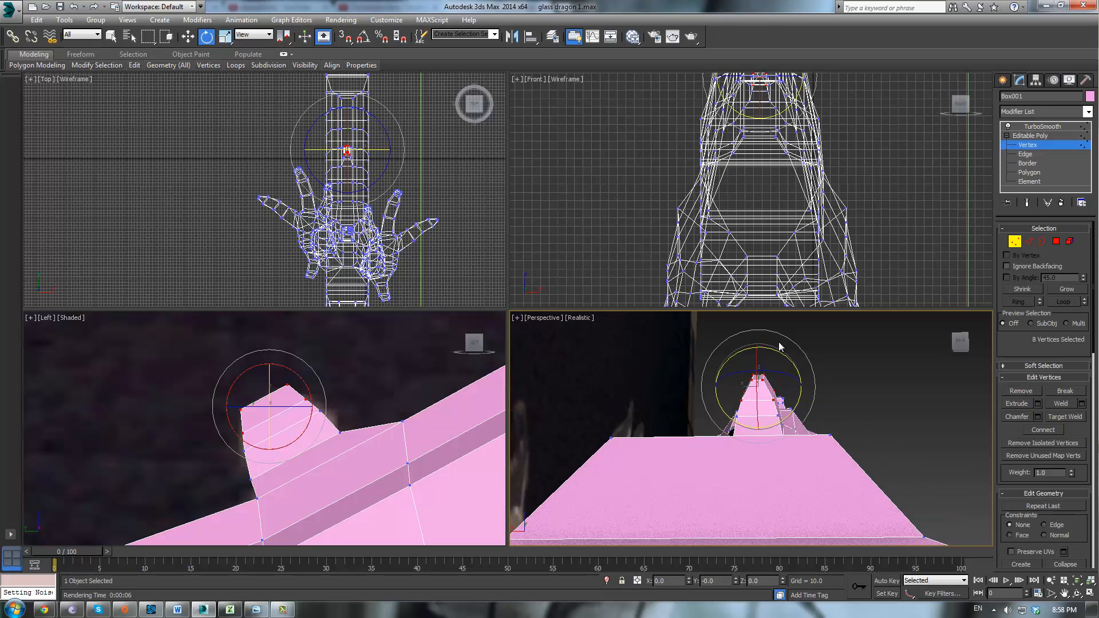
left_click_drag(782, 335, 788, 336)
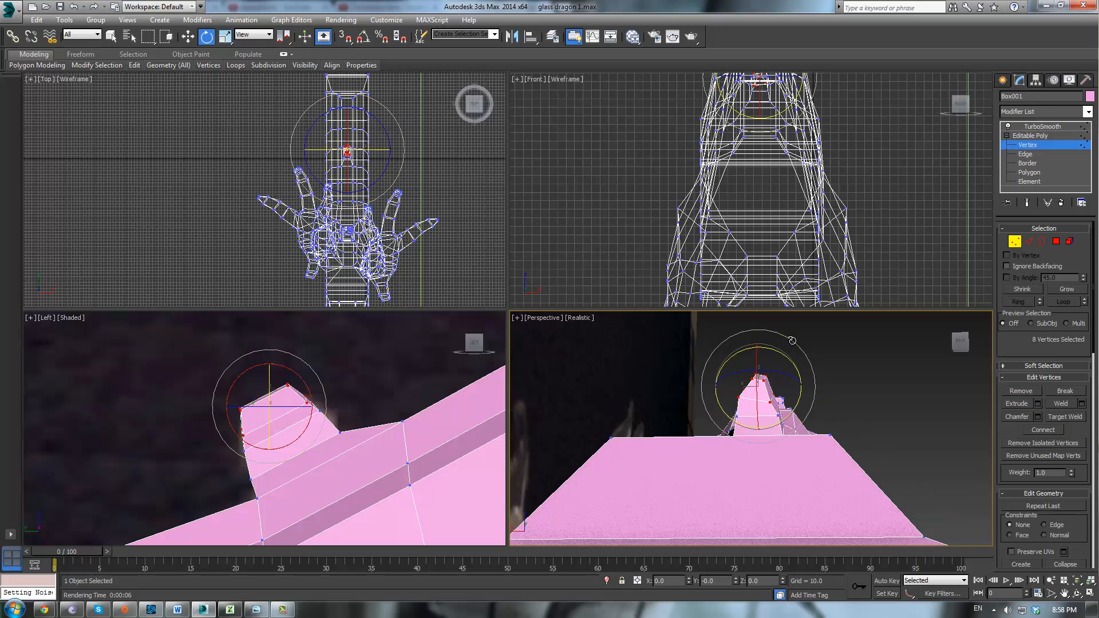
key("w")
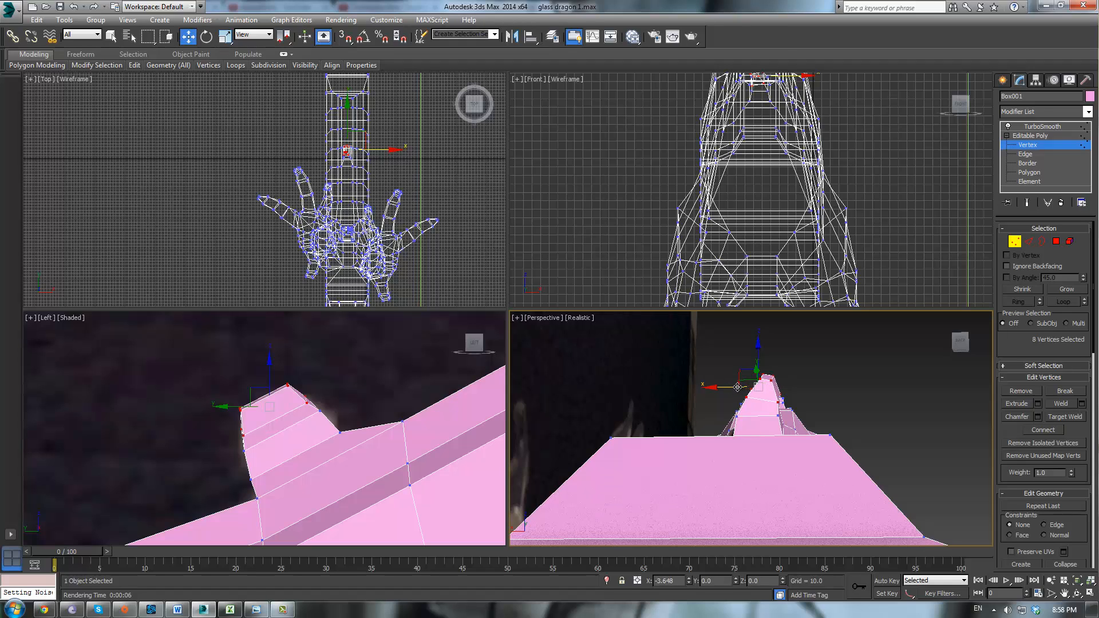
key("e")
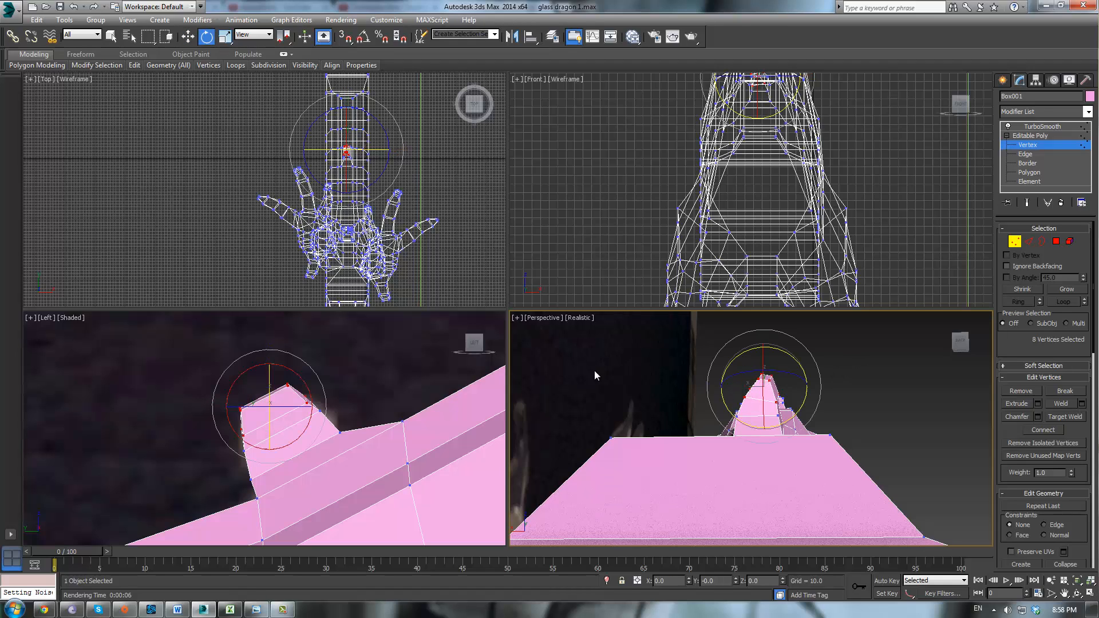
Narrow the selection to the fin's four tip vertices, rotate them slightly in the end-on view, and clear the selection.
left_click(308, 403, "alt")
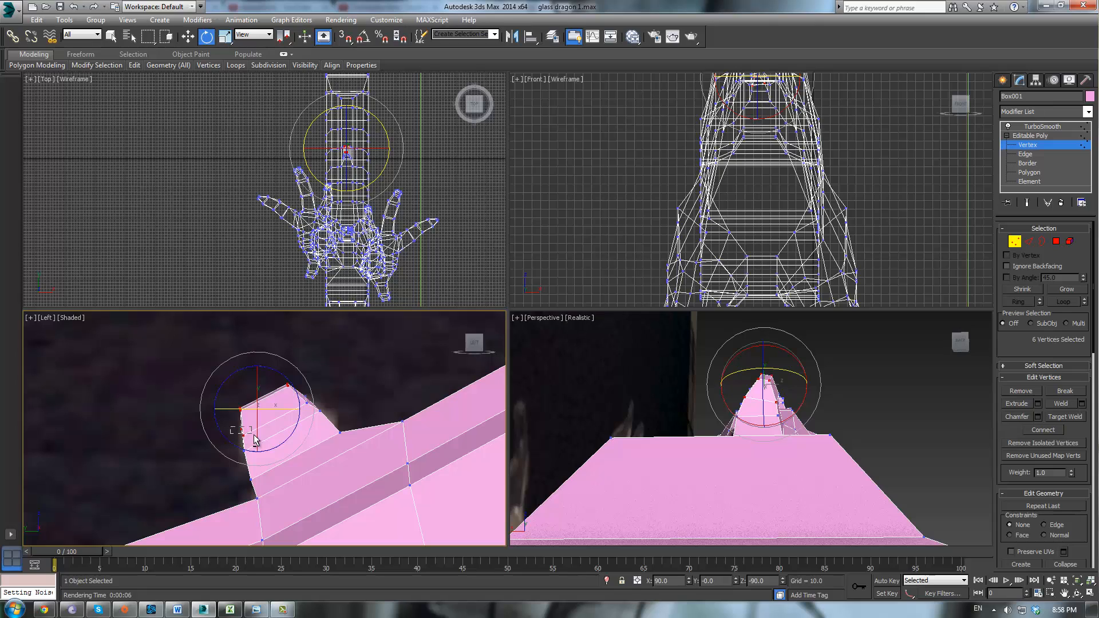
left_click_drag(254, 439, 256, 441, "alt")
right_click(804, 334)
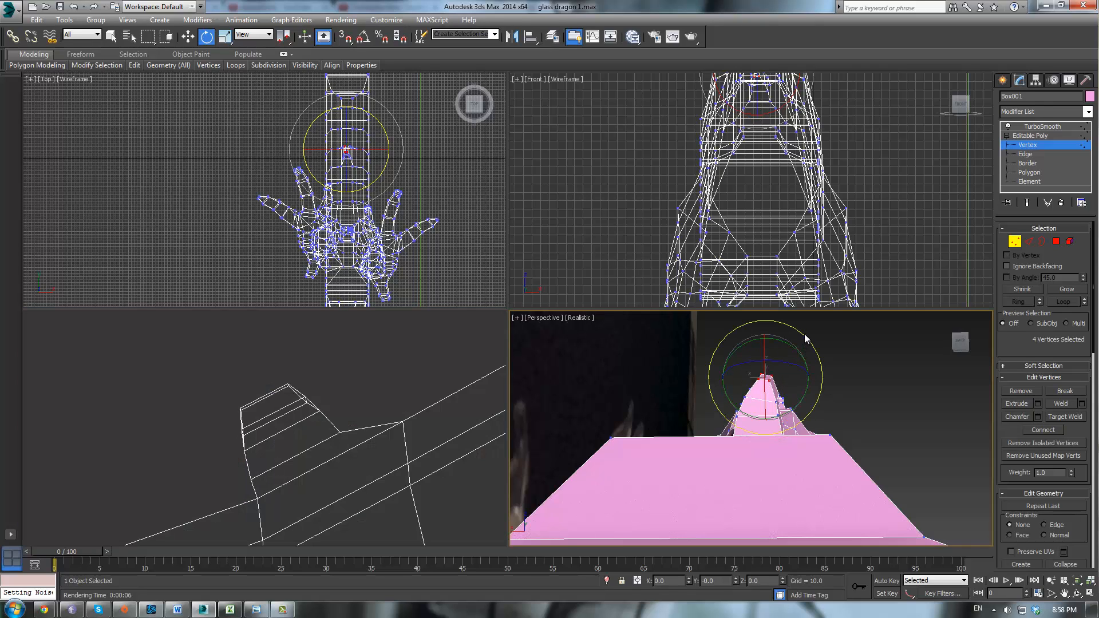
left_click(872, 387)
middle_click_drag(872, 387, 867, 337, "alt")
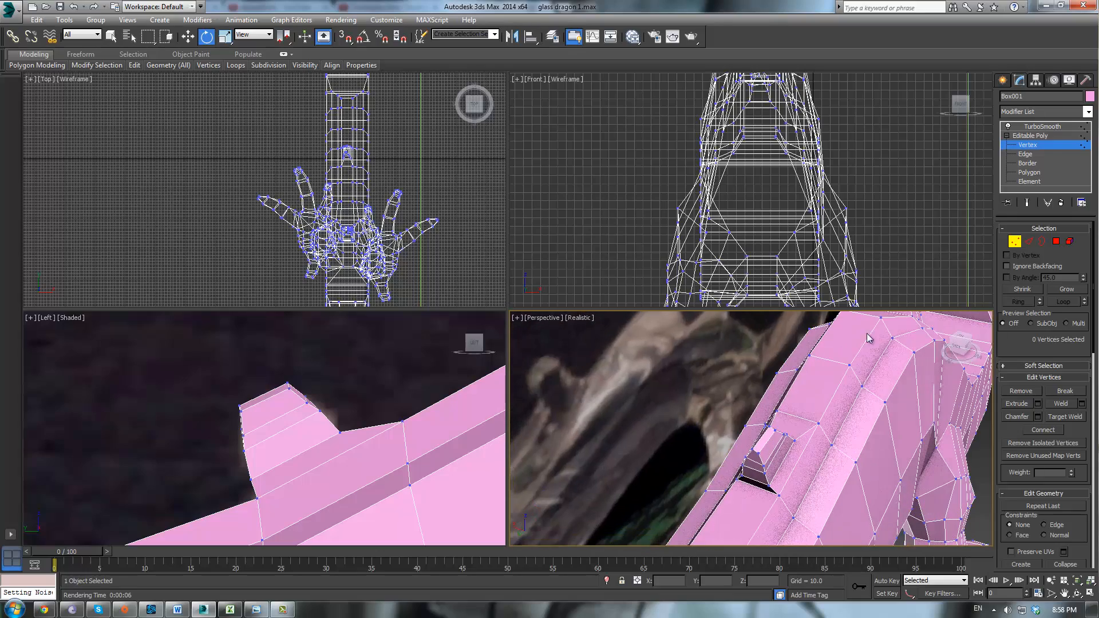
Examine the small fin with TurboSmooth applied in a maximized perspective view with nothing selected.
left_click(1038, 129)
middle_click_drag(791, 424, 923, 483, "alt")
left_click(845, 424)
key("alt+w")
middle_click_drag(697, 382, 687, 360, "alt")
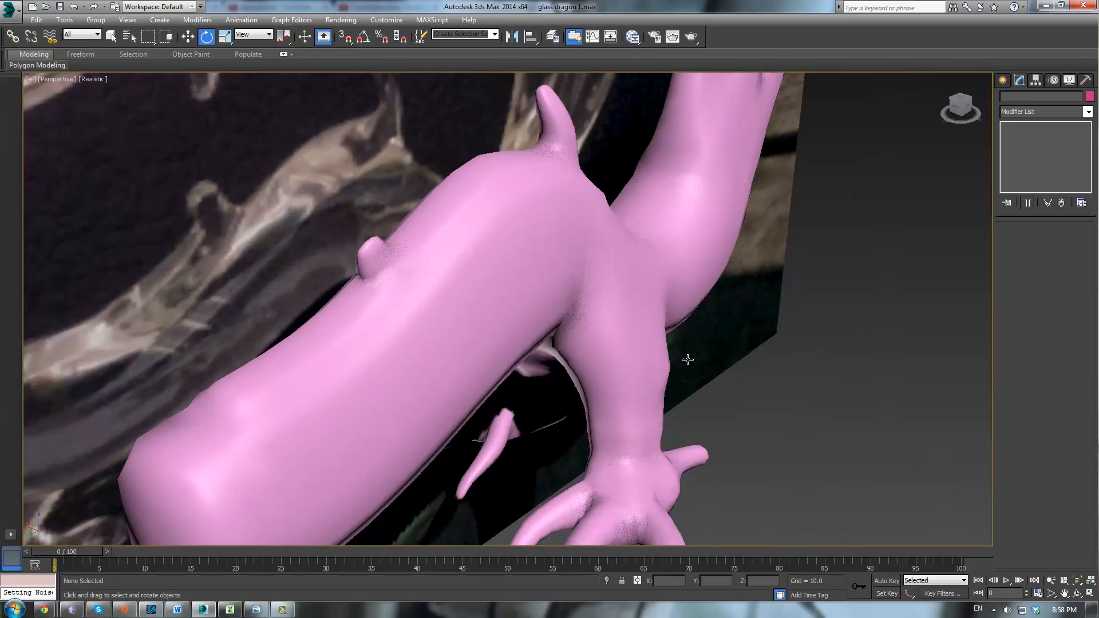
scroll(437, 310, "up", 3)
Reselect the dragon mesh, grow the fin's tip polygon selection to five polygons, and scale them down slightly.
left_click(380, 290)
middle_click_drag(380, 290, 424, 303, "alt")
left_click(1027, 144)
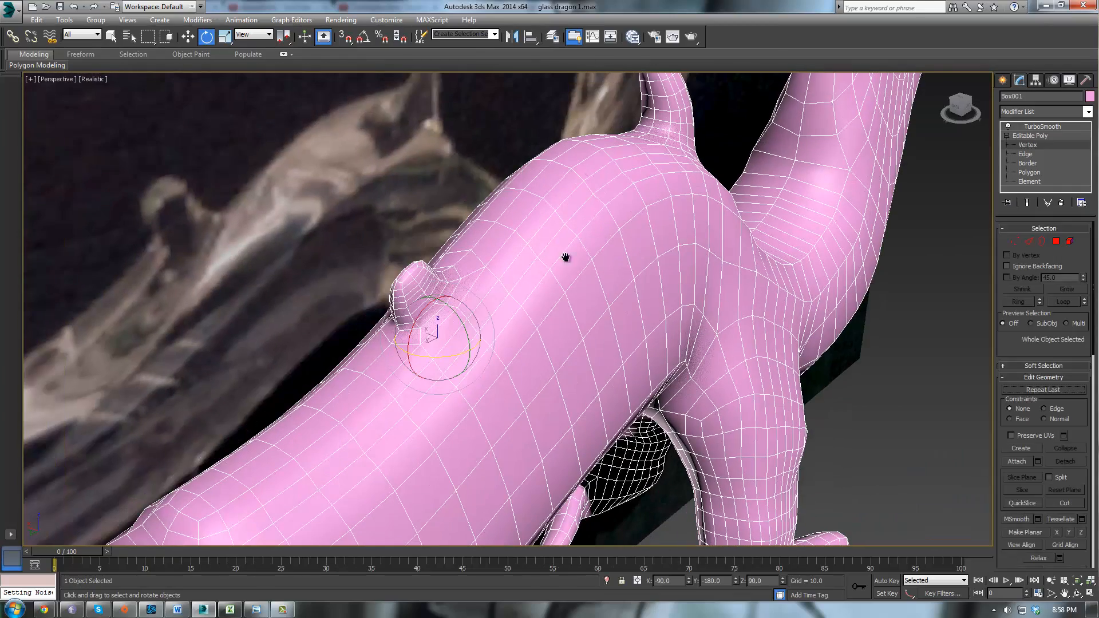
left_click(1029, 242)
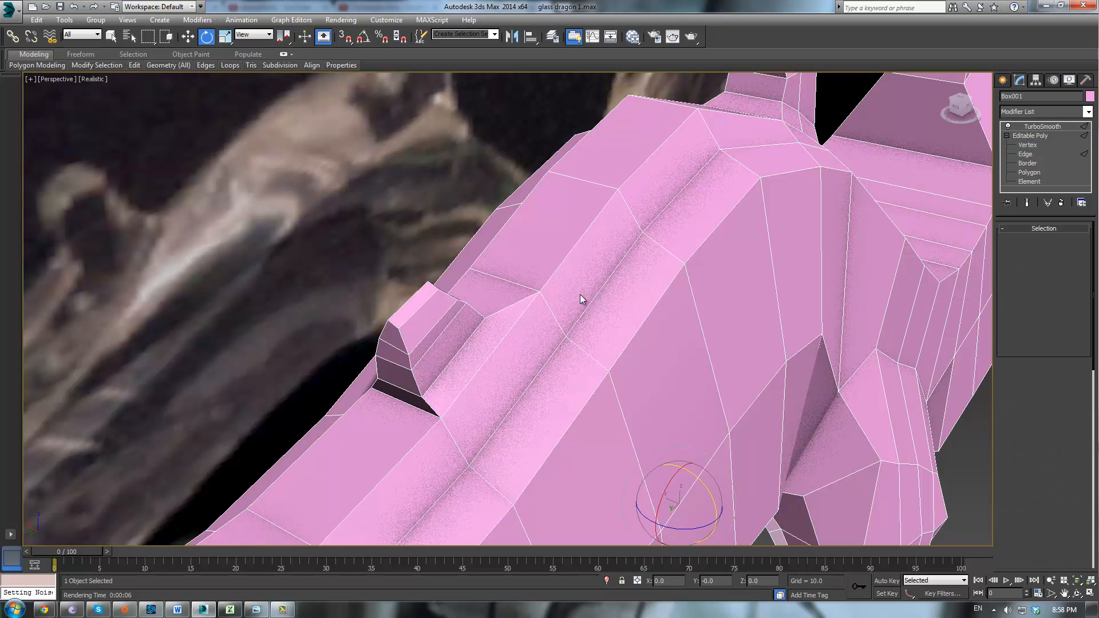
left_click(1059, 241)
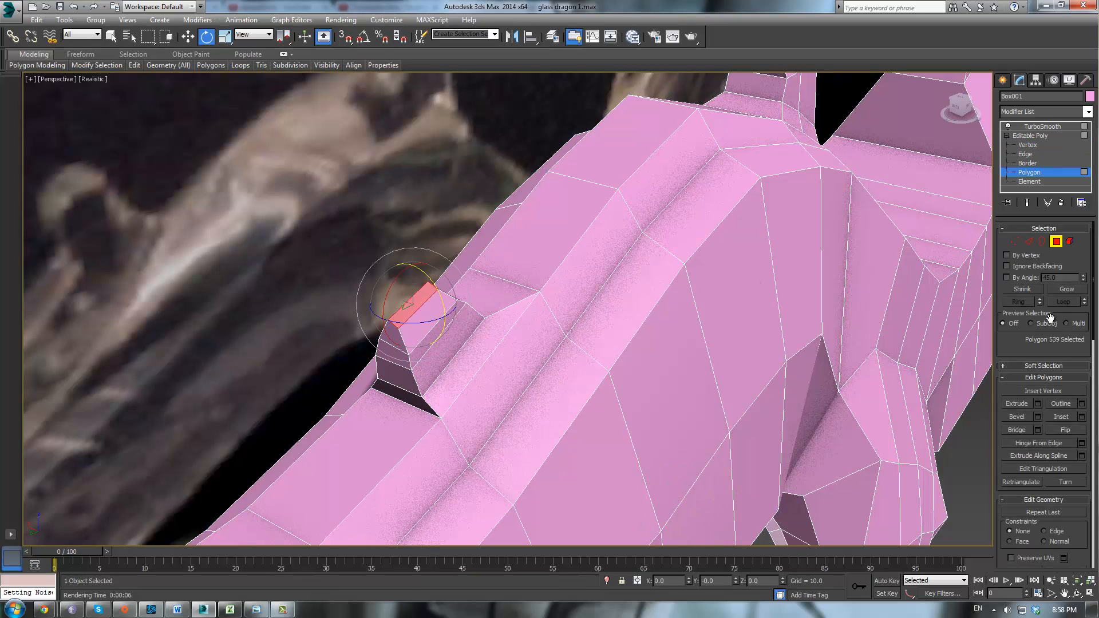
left_click(1066, 289)
key("r")
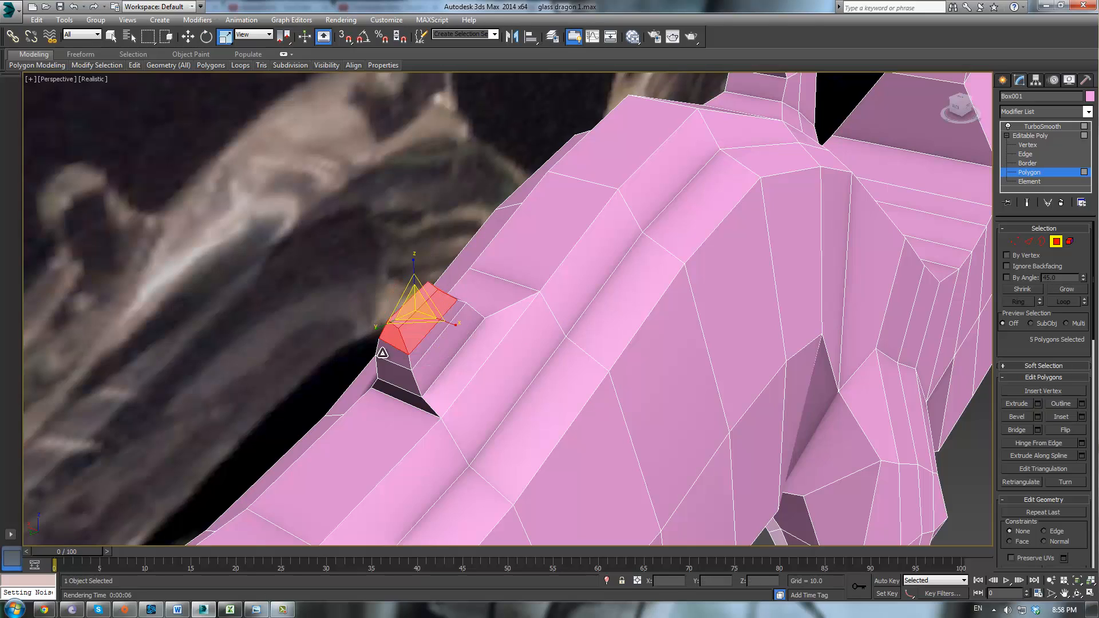
mouse_move(375, 327)
left_mouse_down()
mouse_move(392, 321)
mouse_move(380, 321)
left_mouse_up()
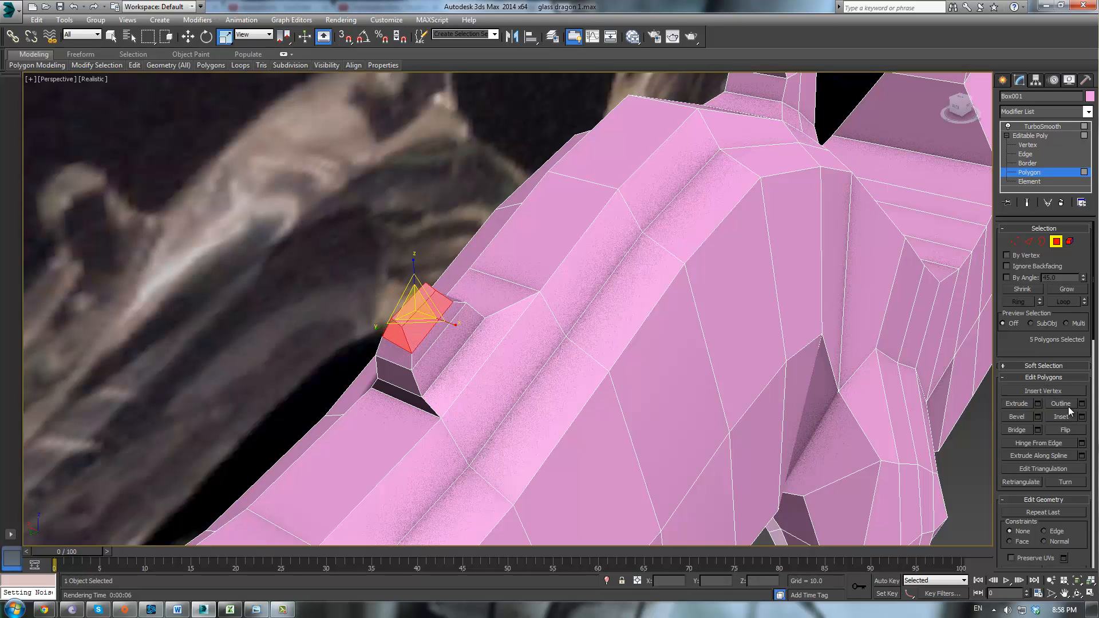
Shrink the selection to the fin's tip polygon, scale it shorter along the body, and rotate it slightly in a side-on view.
left_click(1021, 290)
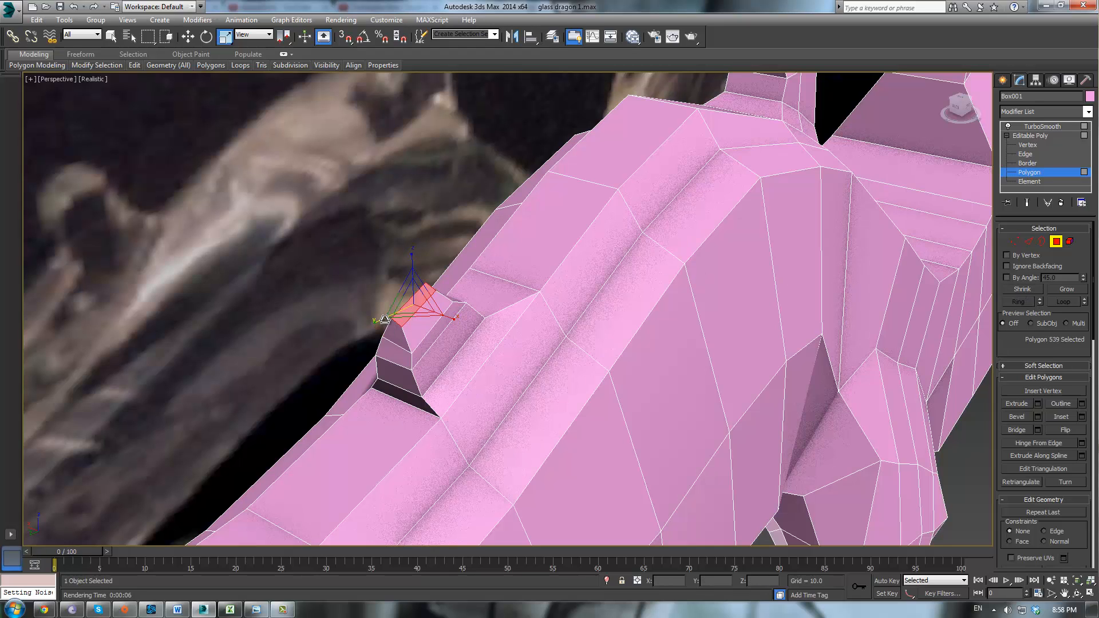
left_click_drag(385, 319, 398, 315)
middle_click_drag(398, 315, 411, 264, "alt")
key("e")
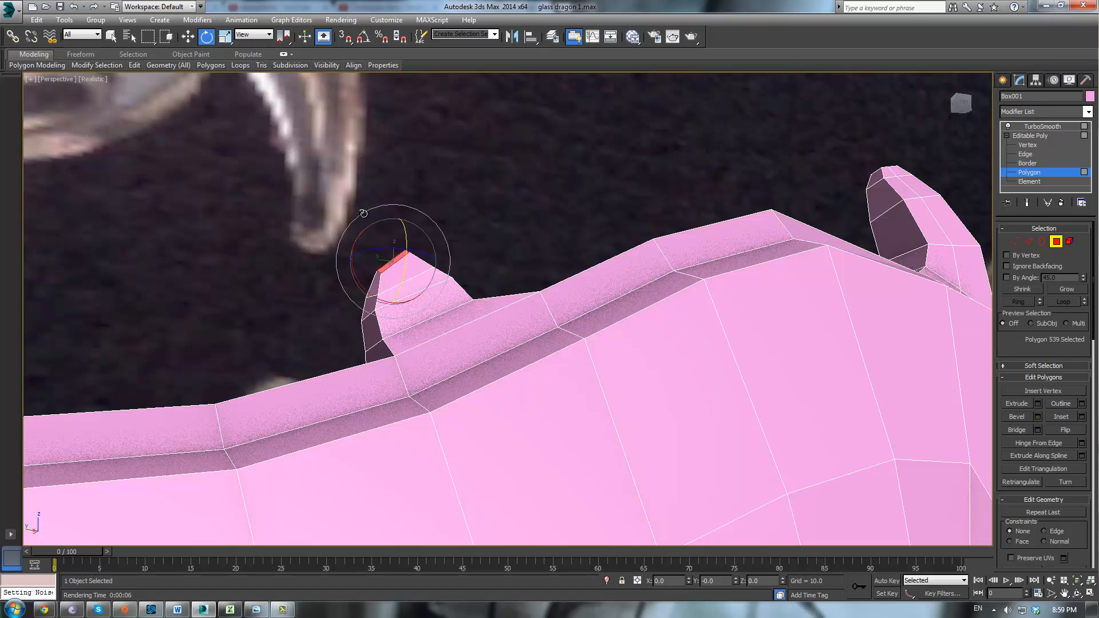
left_click_drag(364, 213, 373, 209)
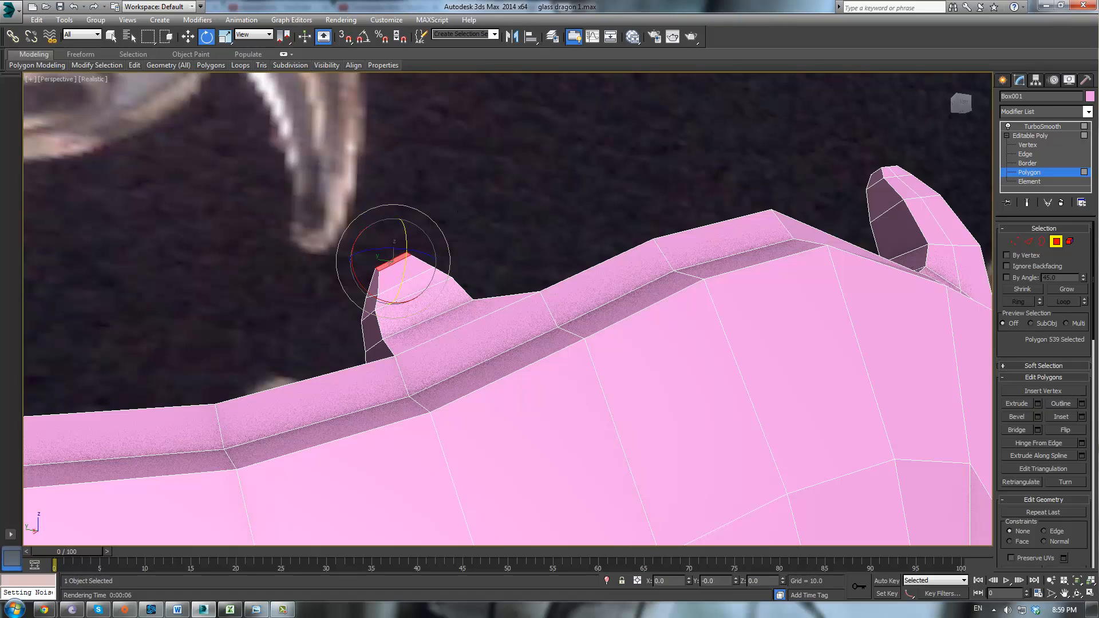
Examine the TurboSmoothed body and both back fins against the reference photo with nothing selected.
left_click(1026, 136)
left_click(1043, 126)
middle_click_drag(512, 265, 631, 322, "alt")
left_click(718, 299)
scroll(718, 299, "down", 3)
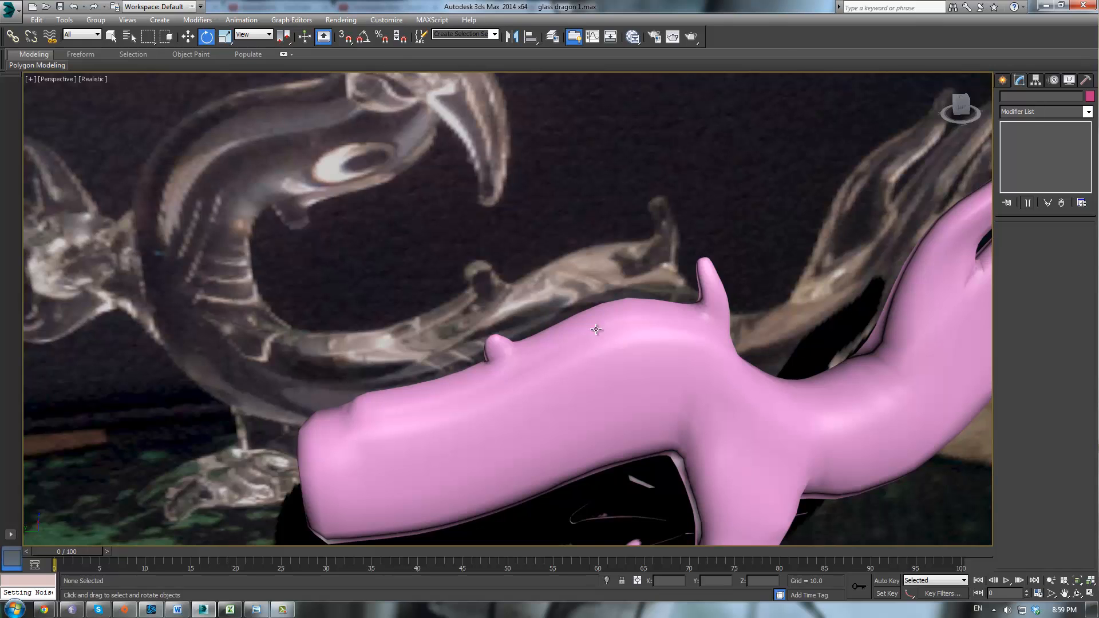
scroll(581, 340, "down", 5)
Select the dragon mesh at its Editable Poly level and restore the four-viewport layout with the whole body in the perspective view.
left_click(595, 388)
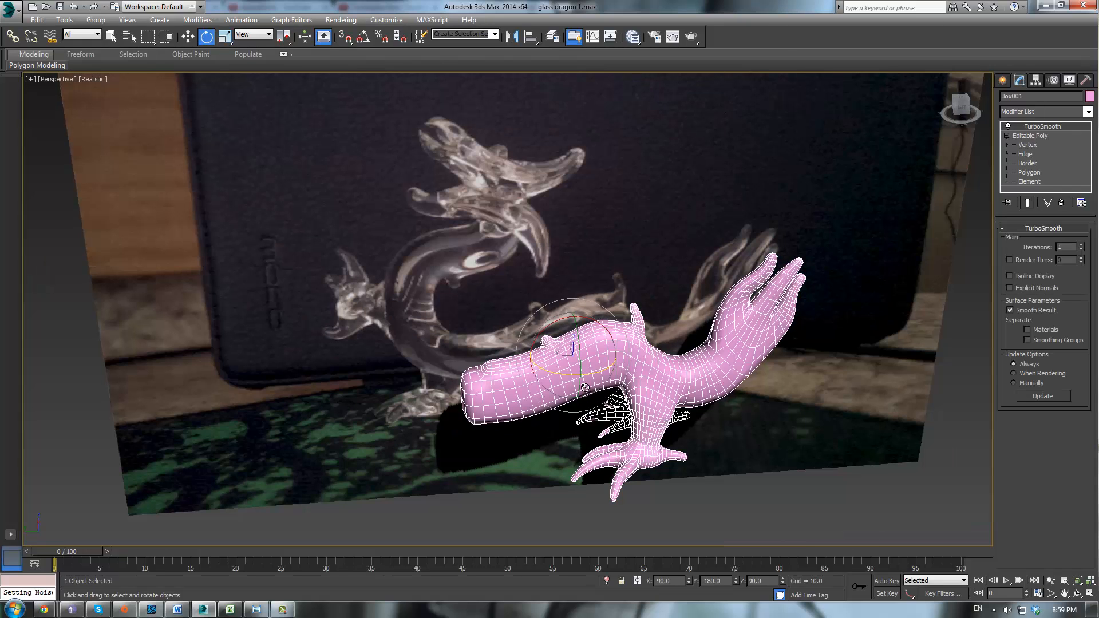
left_click(1029, 136)
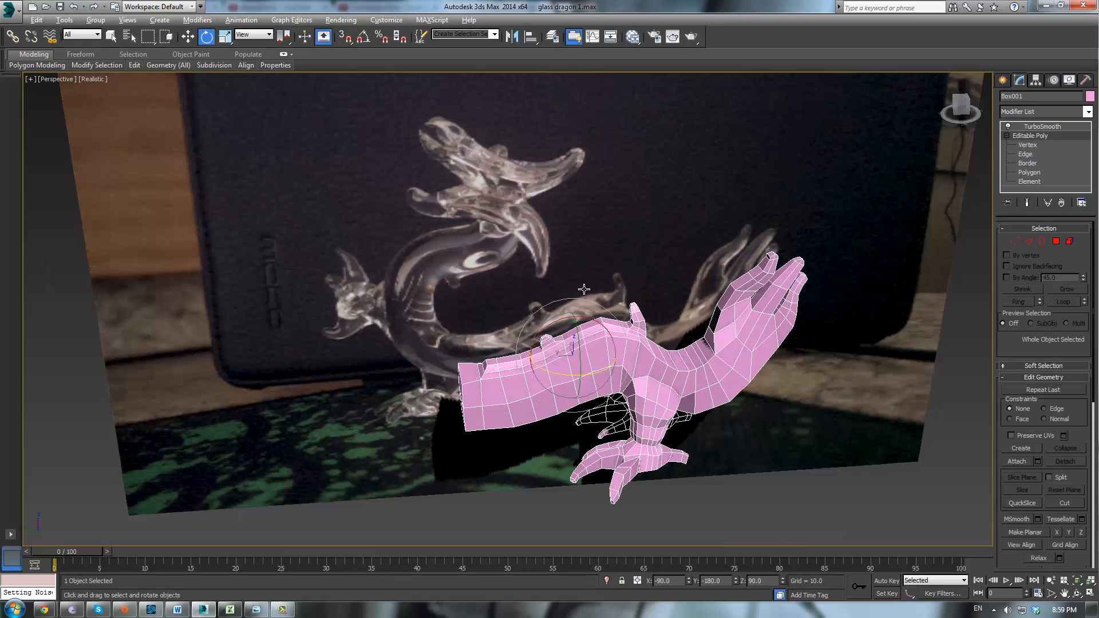
key("alt+w")
scroll(689, 380, "up", 3)
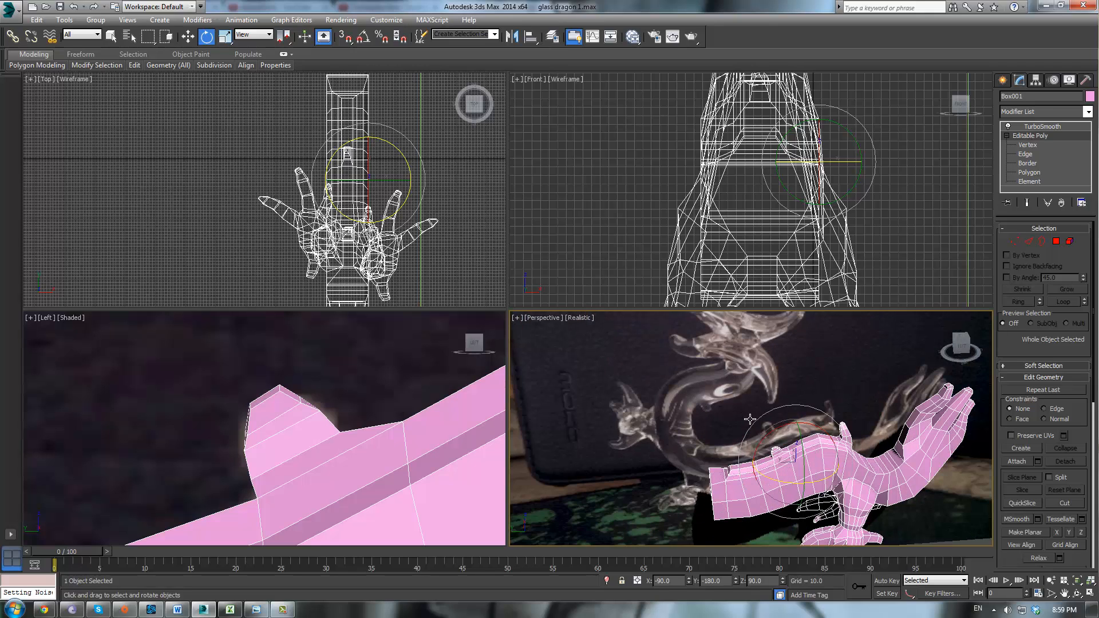
scroll(689, 380, "up", 2)
middle_click_drag(605, 342, 647, 383)
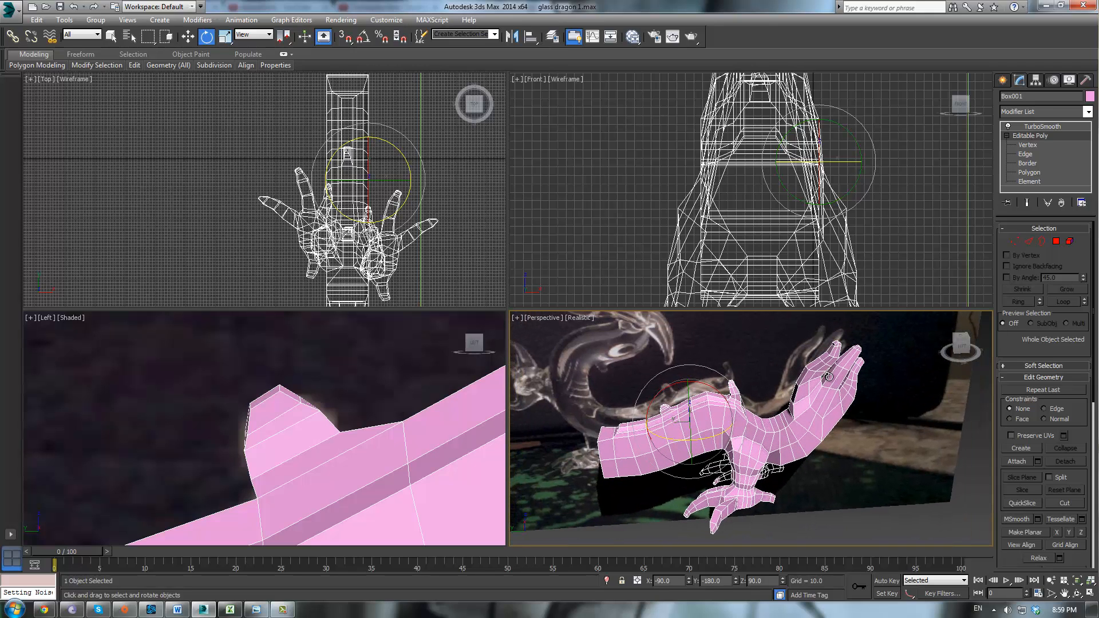
middle_click_drag(674, 428, 774, 420)
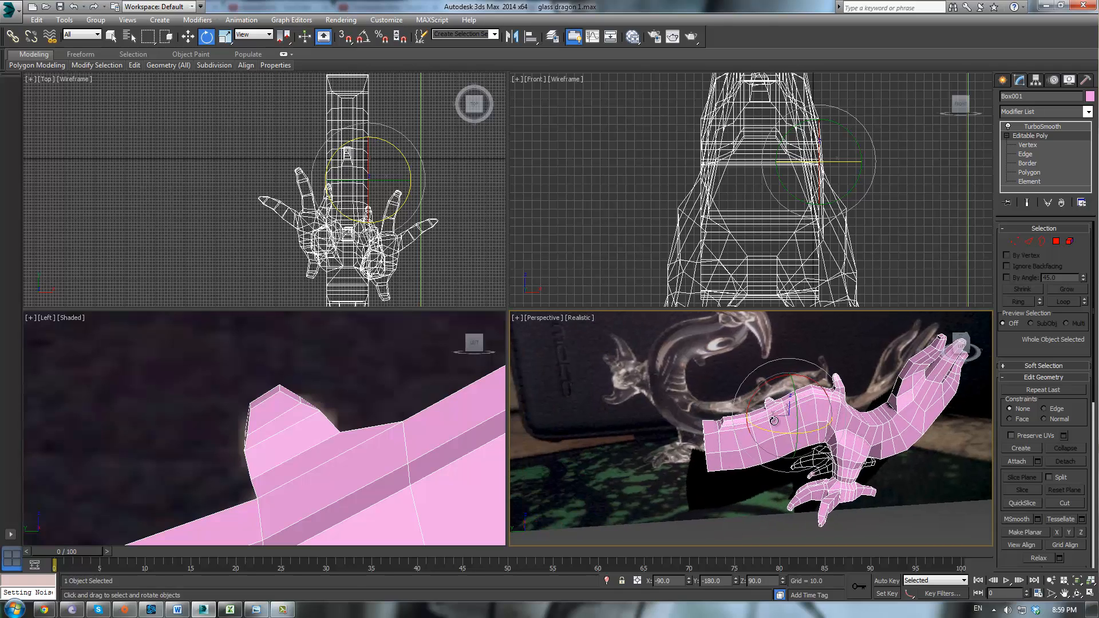